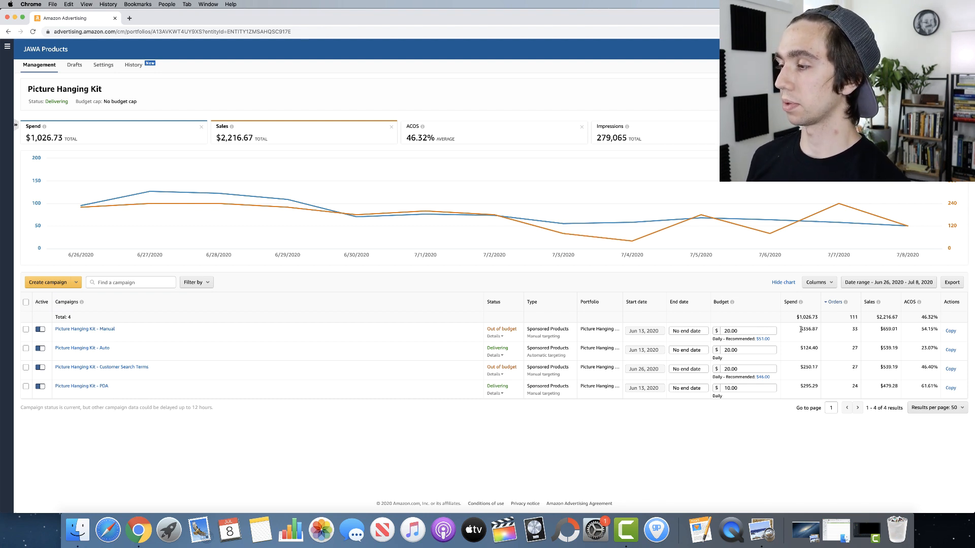
- Open the keyword targets of the BROAD ad group in the Picture Hanging Kit - Manual campaign
left_click_drag(801, 329, 818, 330)
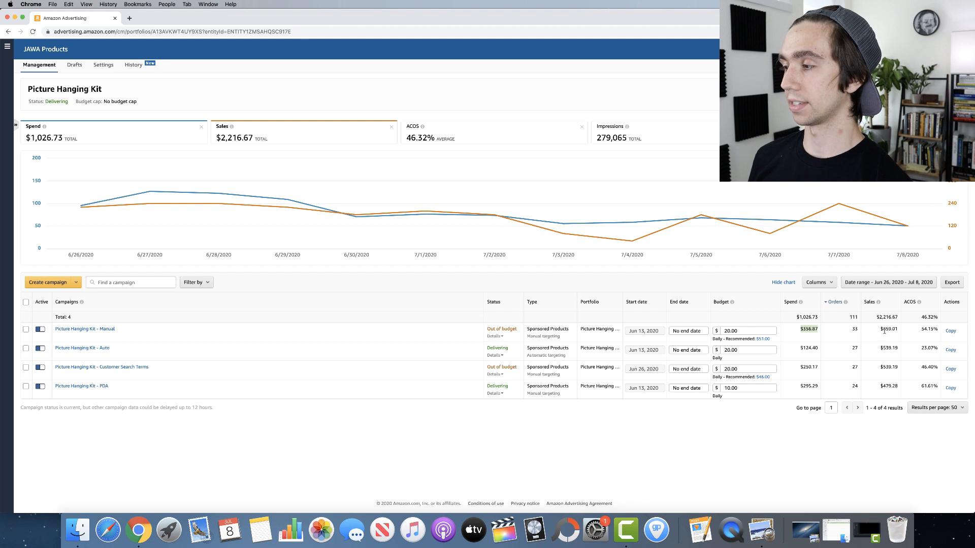
left_click_drag(879, 329, 899, 330)
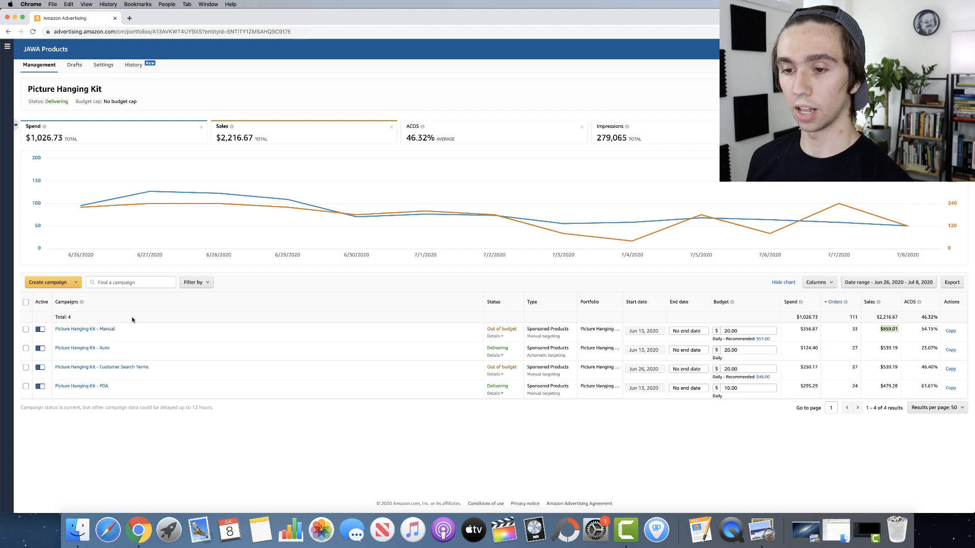
left_click(108, 329)
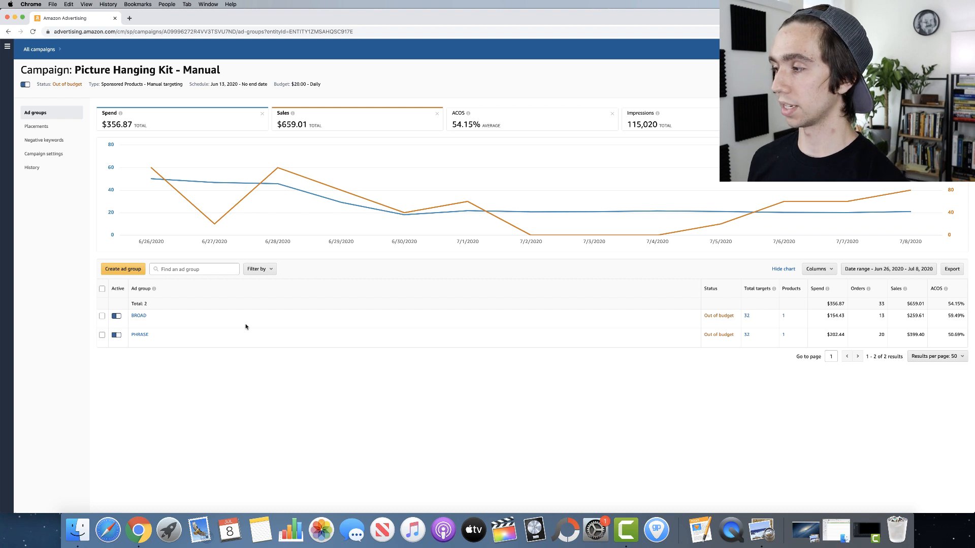
left_click(746, 317)
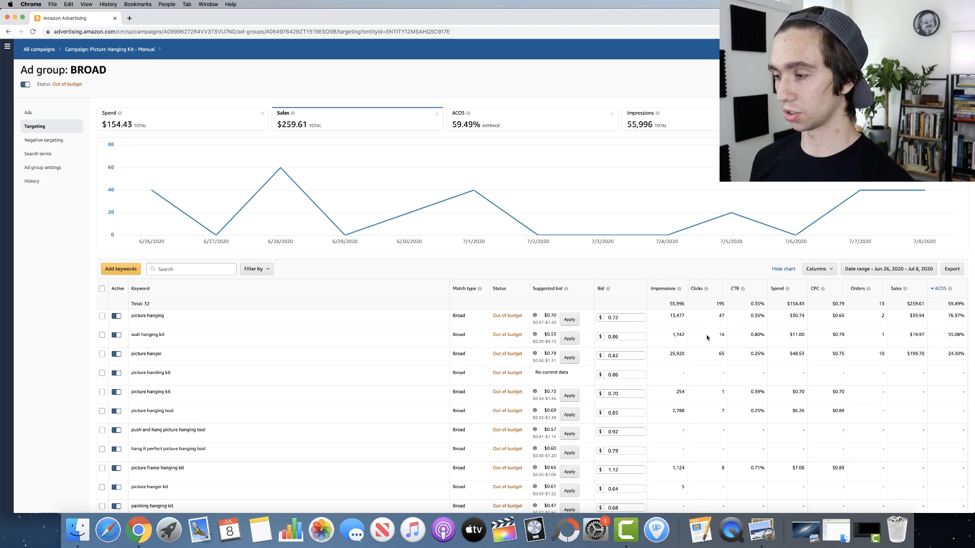
- Sort the BROAD ad group's keywords by spend, highest first
scroll(708, 335, "down", 10)
scroll(707, 337, "down", 15)
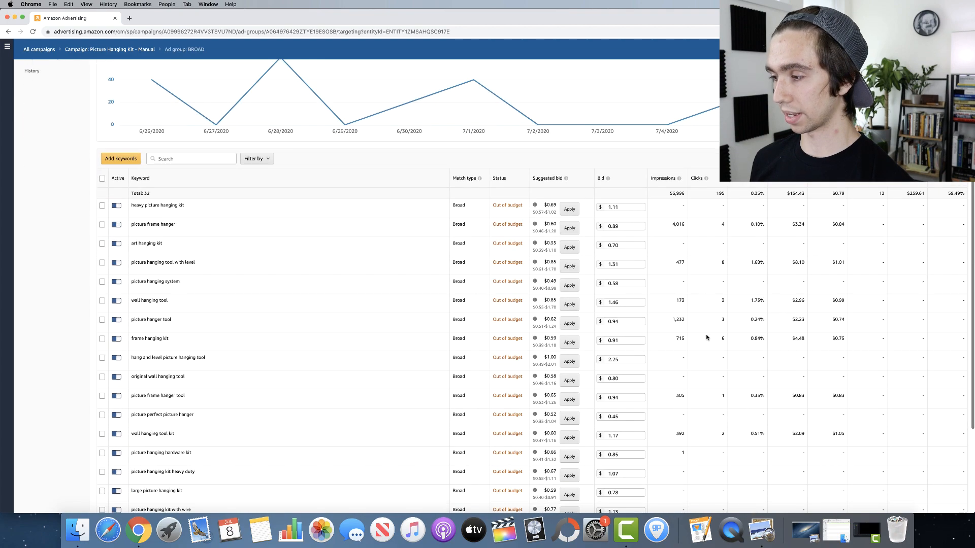
scroll(713, 315, "up", 15)
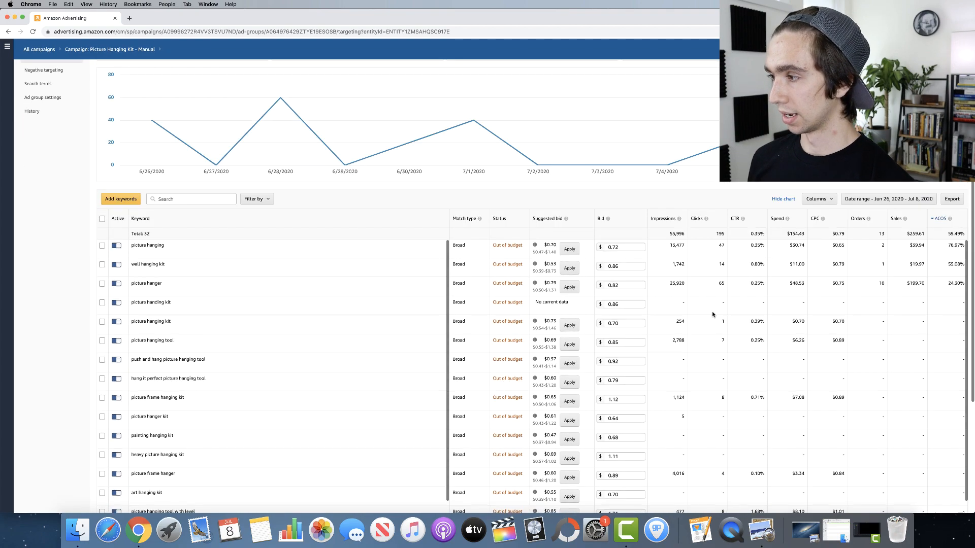
scroll(712, 315, "down", 5)
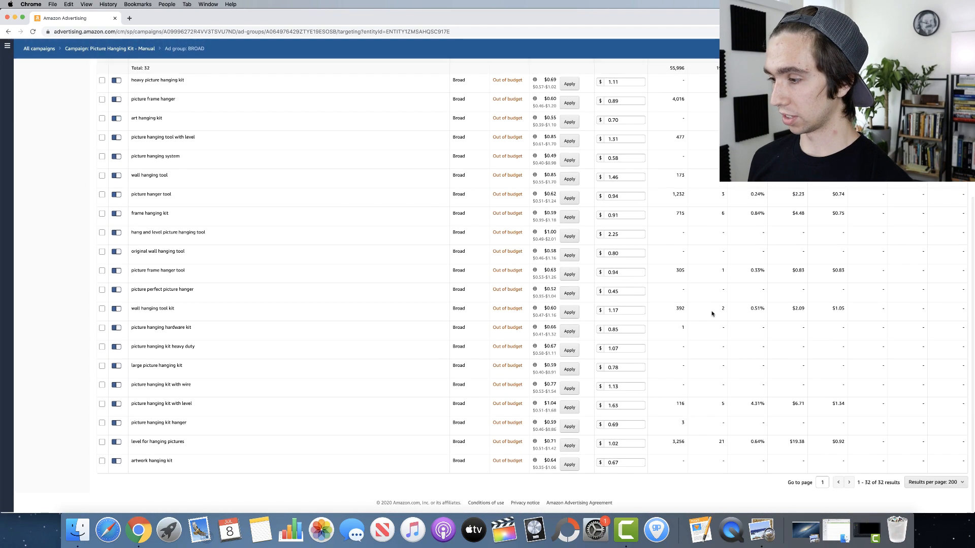
left_click_drag(788, 444, 821, 444)
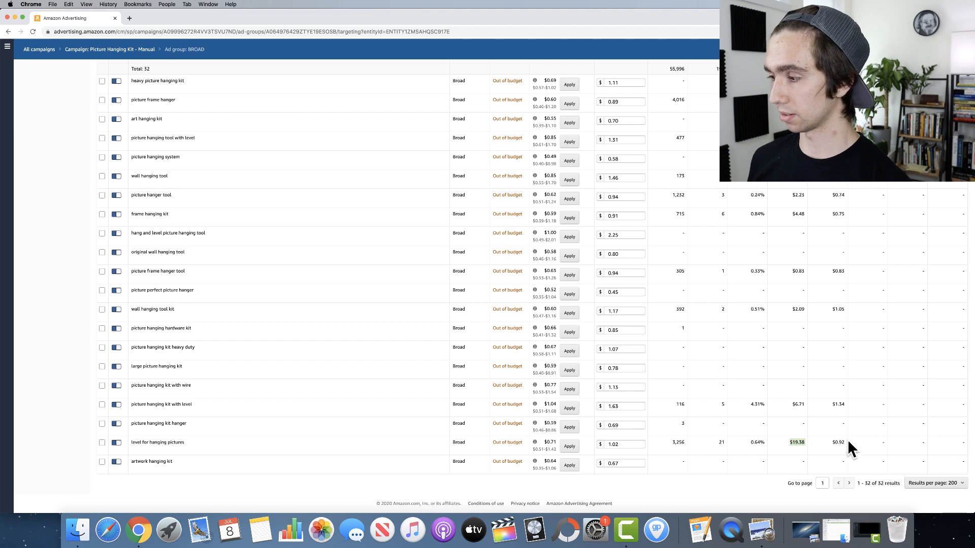
scroll(808, 435, "up", 5)
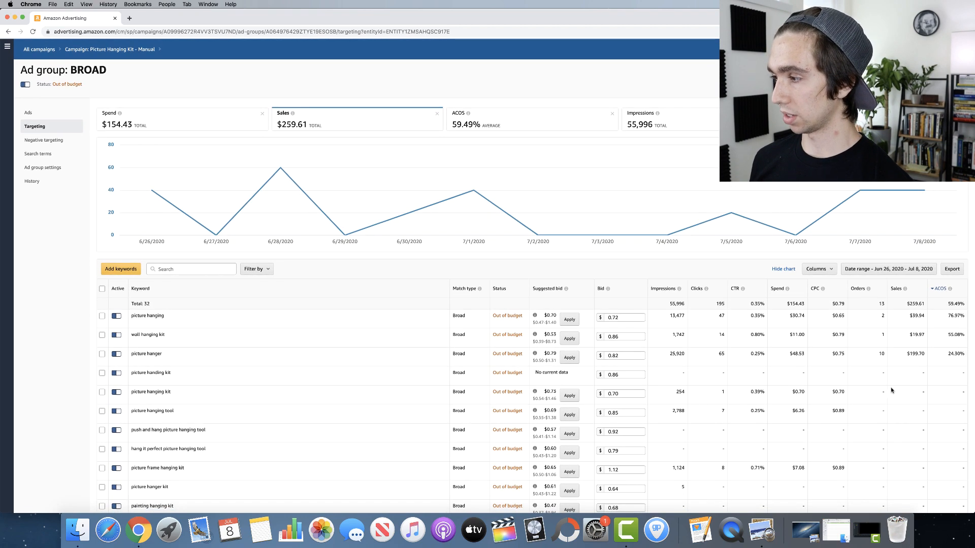
left_click(779, 291)
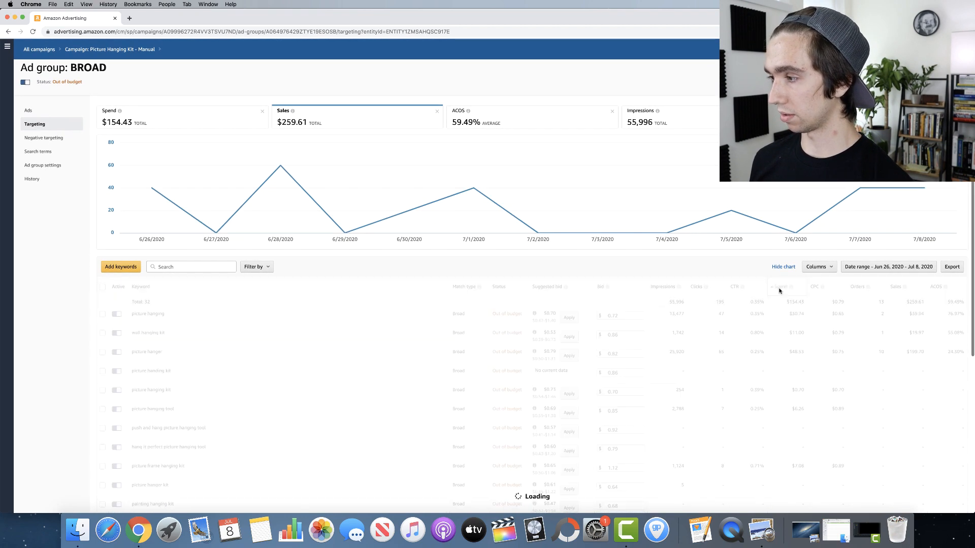
left_click(779, 289)
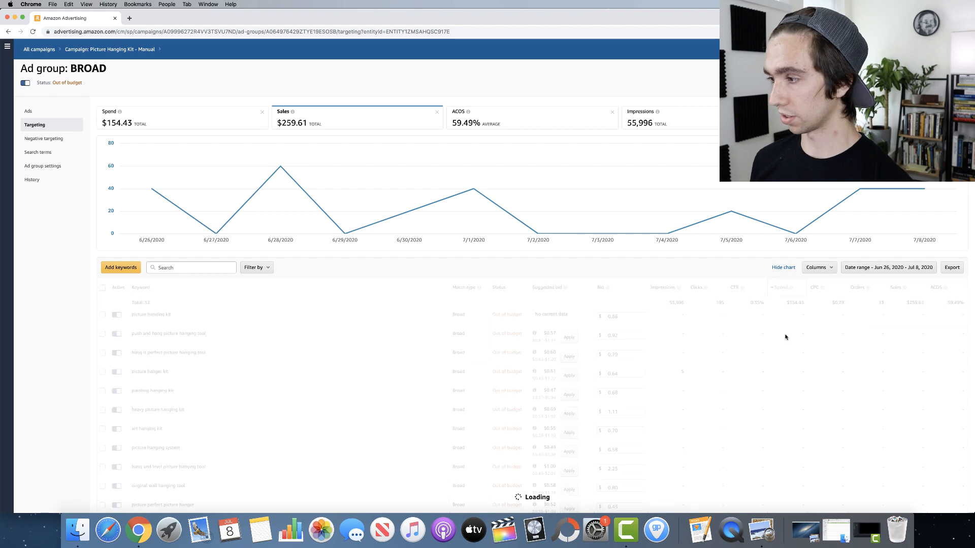
scroll(802, 354, "down", 5)
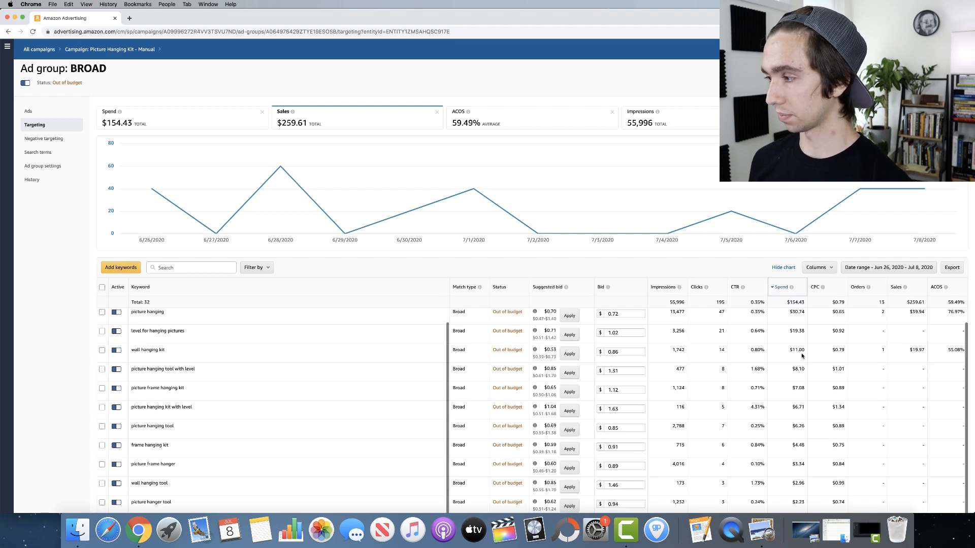
scroll(900, 376, "up", 5)
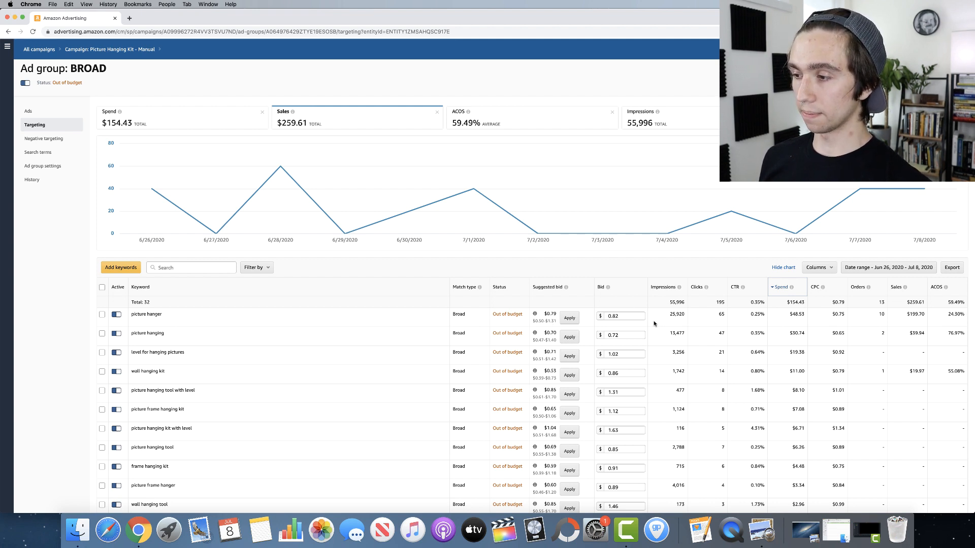
- Set the bid for the keyword "picture hanging" to $0.38 and save it
left_click_drag(183, 317, 122, 317)
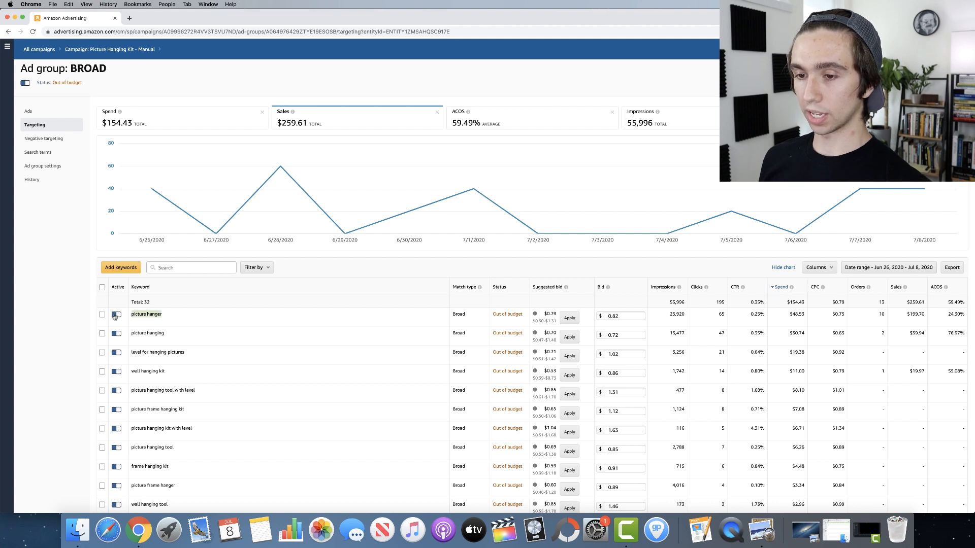
left_click(200, 319)
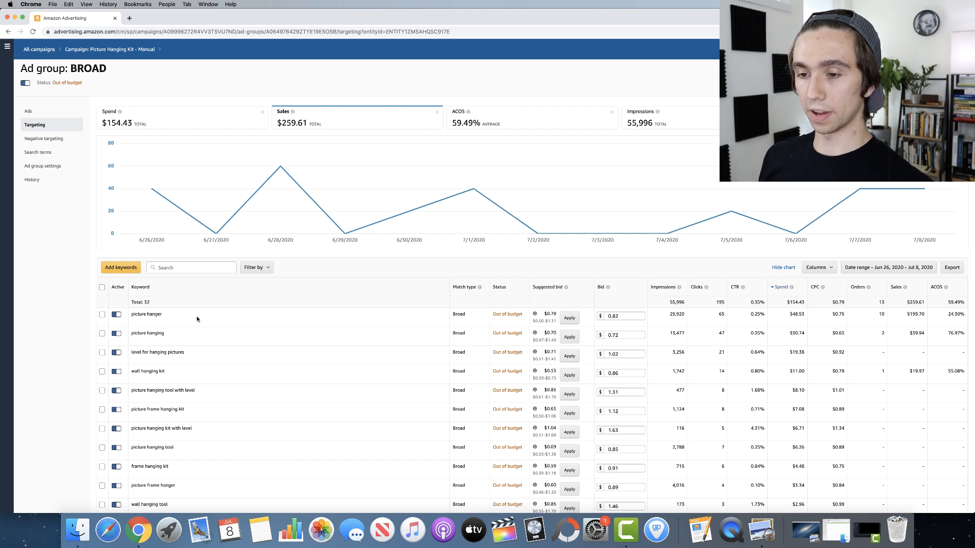
left_click_drag(131, 335, 289, 427)
scroll(267, 361, "up", 10)
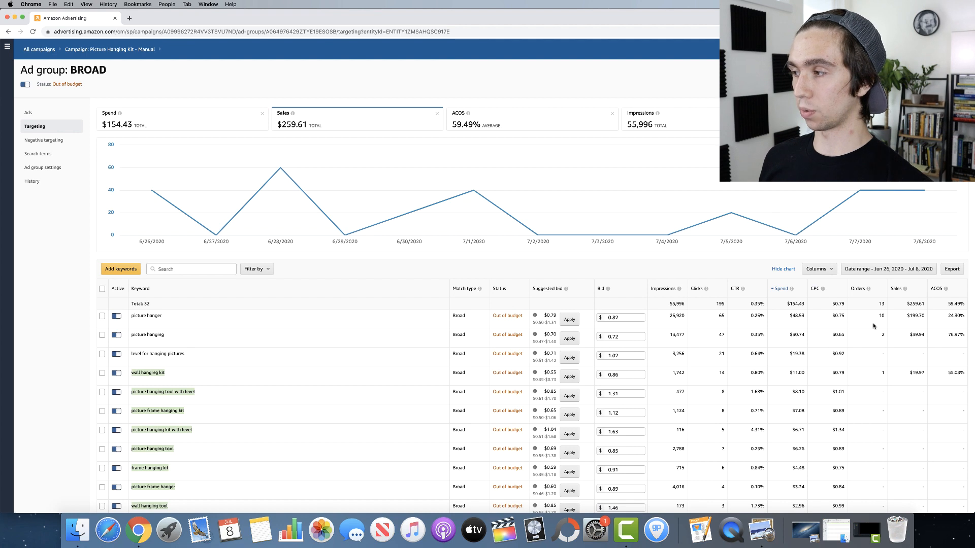
left_click(964, 256)
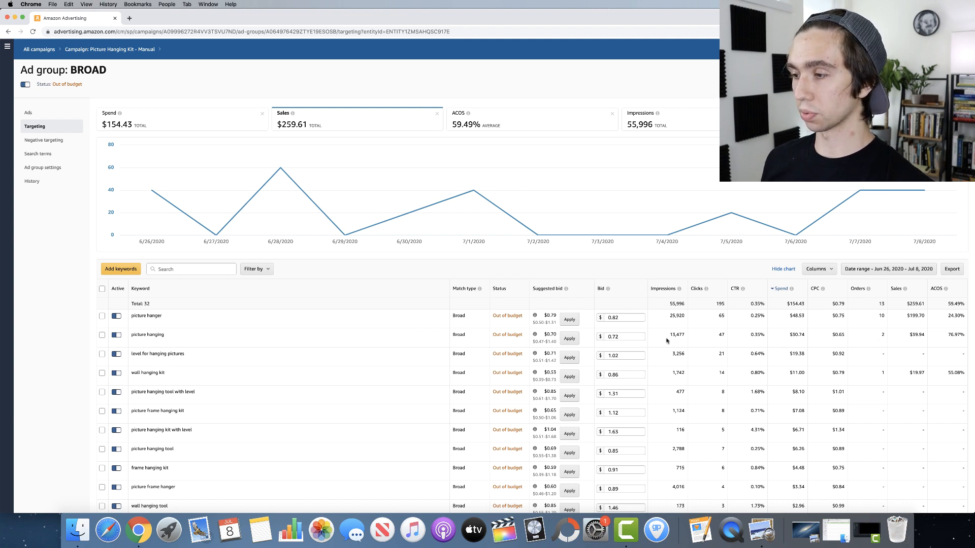
left_click(624, 340)
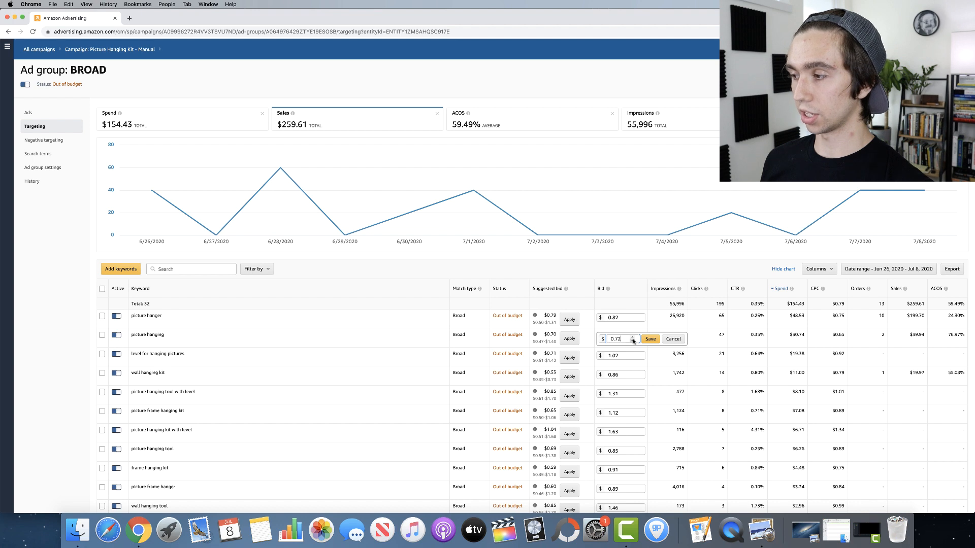
key("BackSpace")
key("BackSpace")
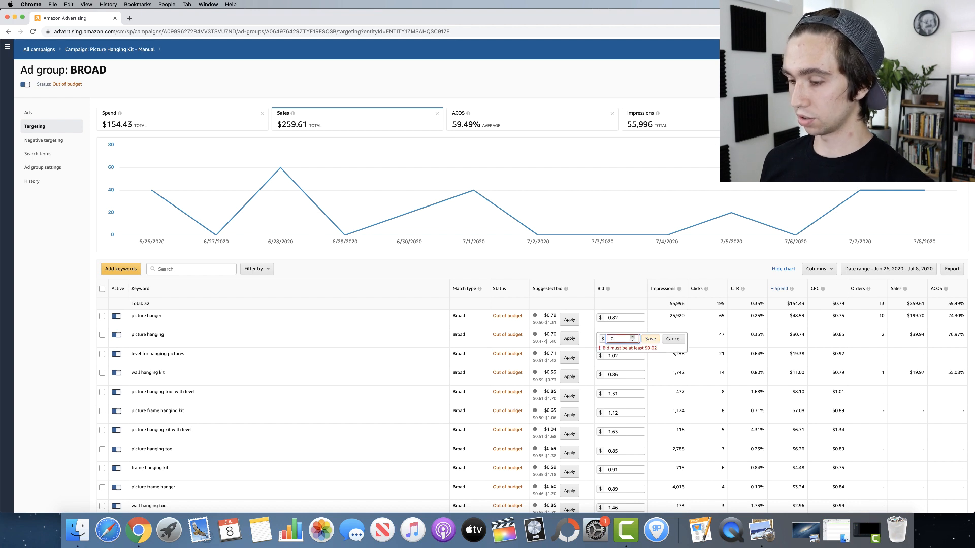
type("38")
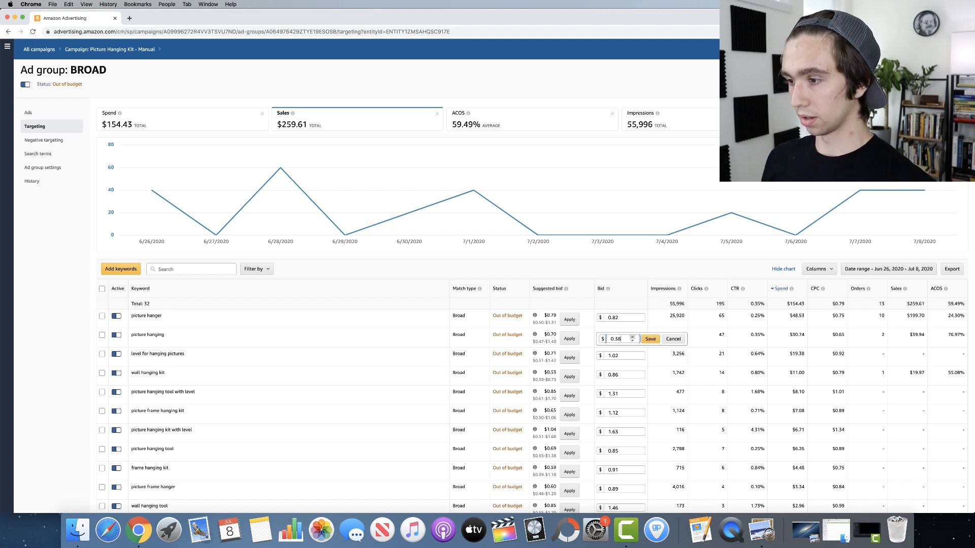
left_click(650, 339)
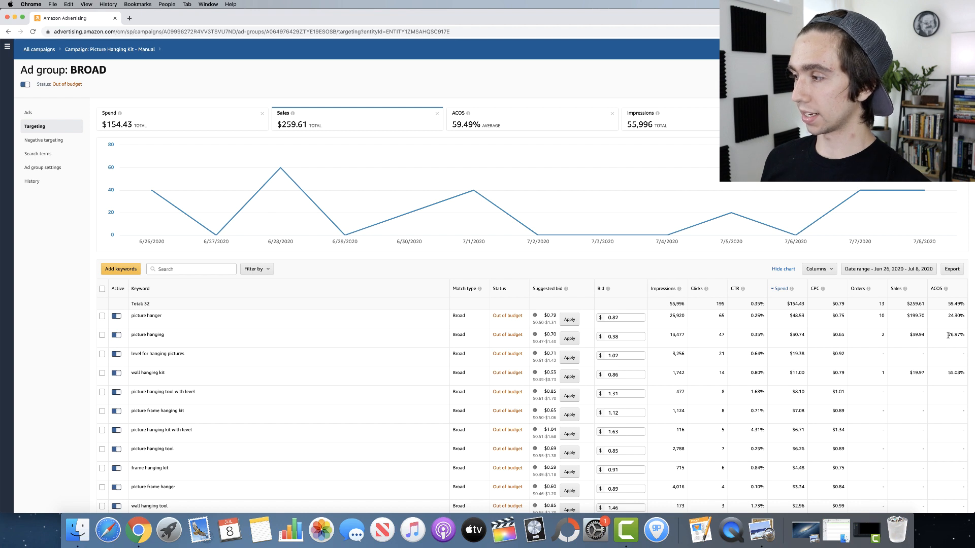
- Deactivate the keyword "level for hanging pictures"
left_click_drag(948, 335, 966, 337)
left_click(969, 341)
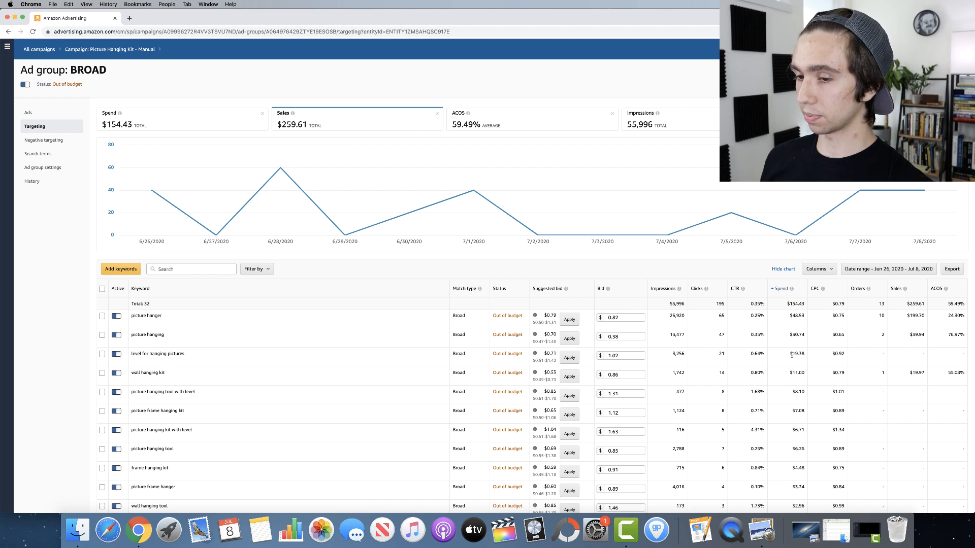
left_click(117, 355)
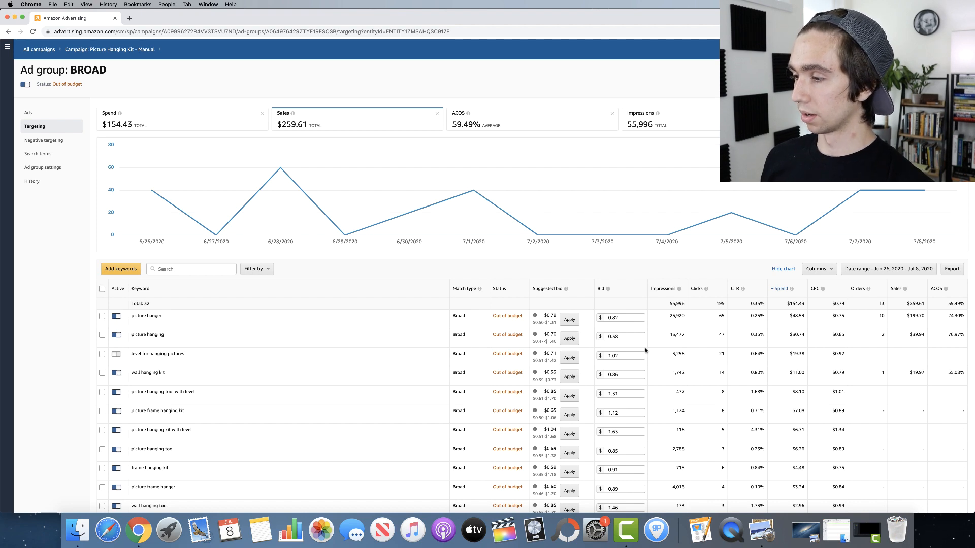
- Set the bid for the keyword "wall hanging kit" to $0.35
scroll(646, 349, "down", 1)
scroll(383, 361, "down", 8)
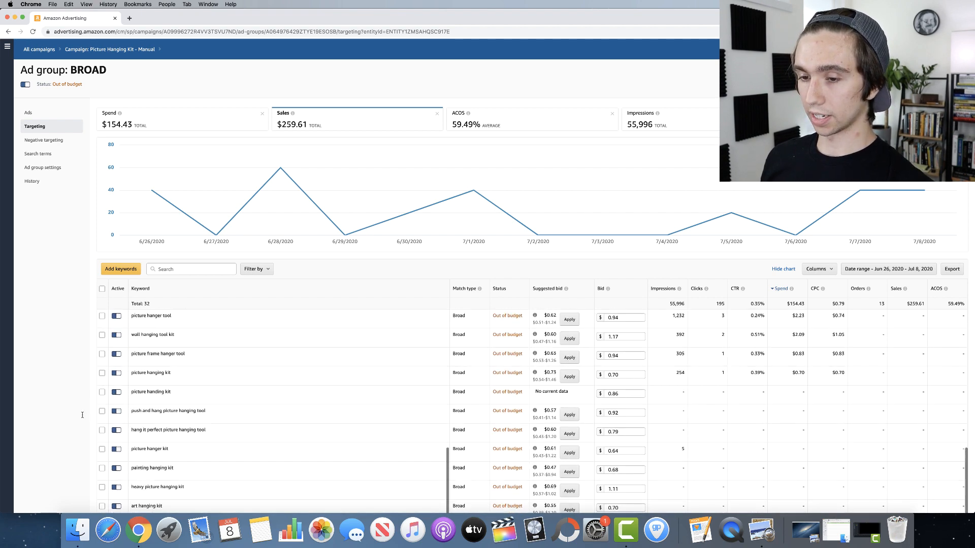
scroll(239, 411, "up", 10)
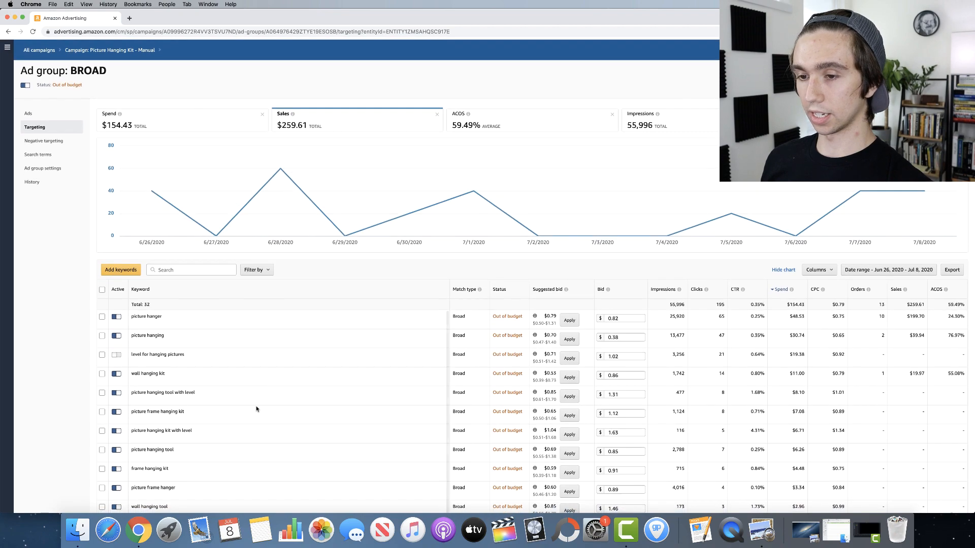
scroll(66, 237, "down", 7)
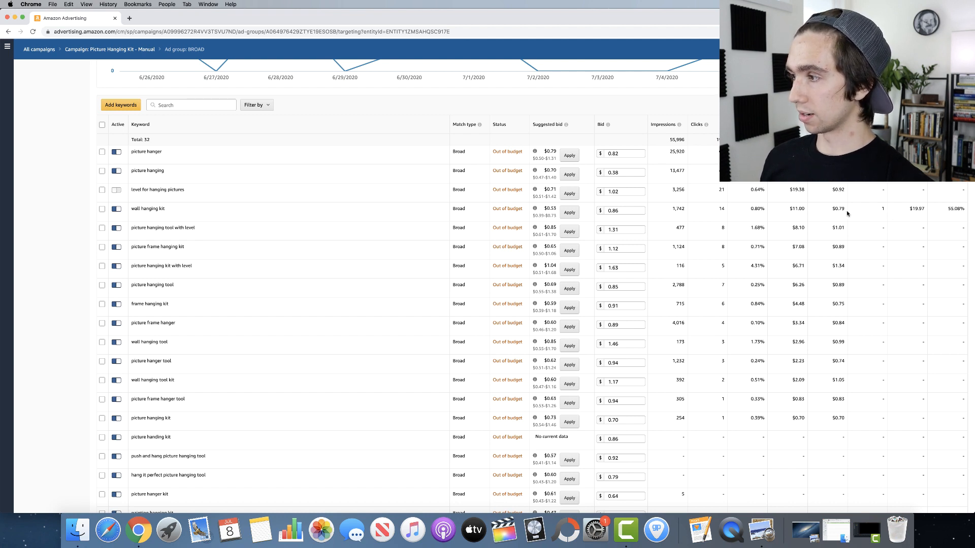
left_click_drag(828, 210, 847, 211)
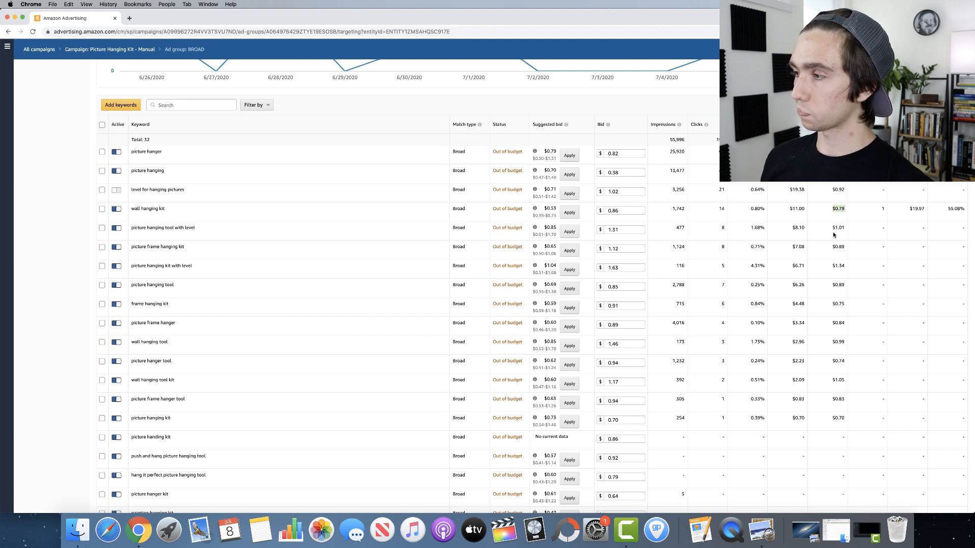
left_click(624, 211)
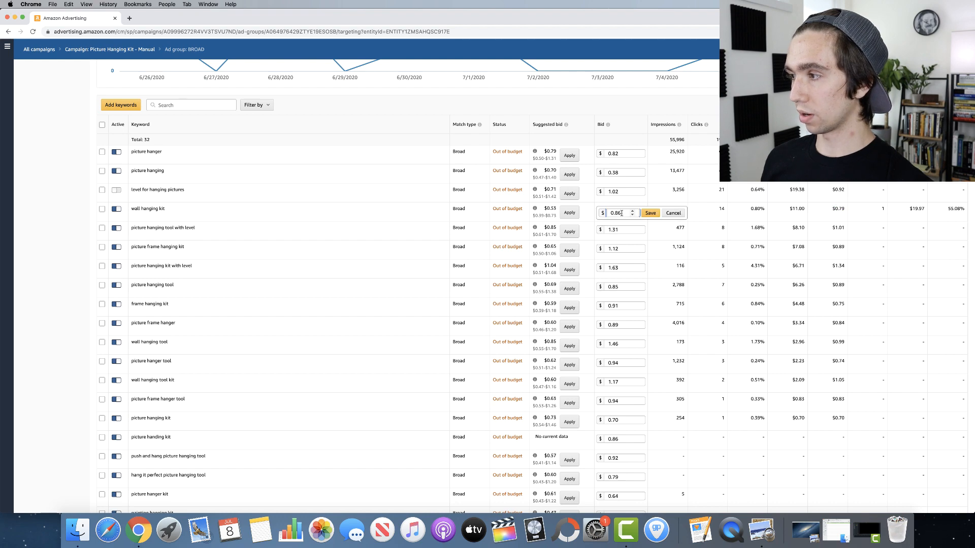
key("BackSpace")
key("BackSpace")
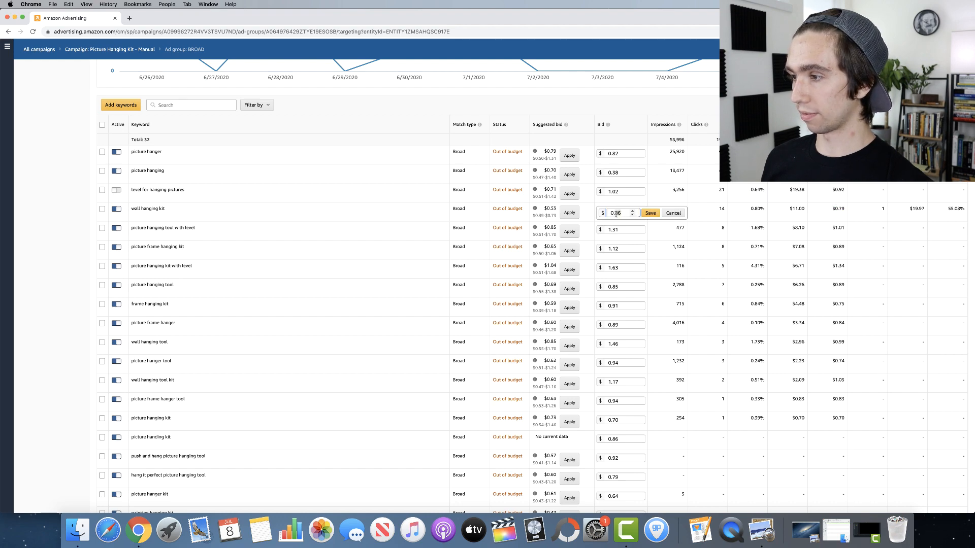
type("35")
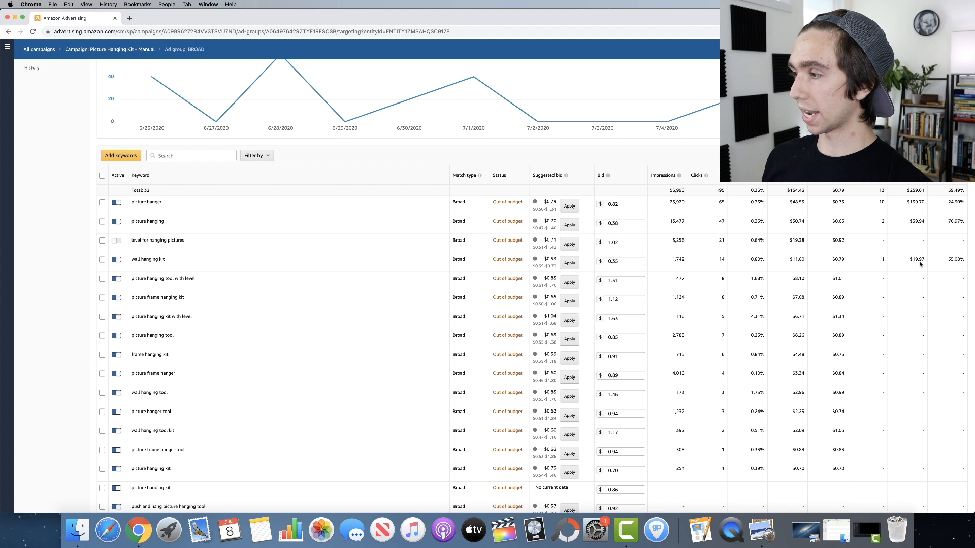
- Lower the bid for the keyword "picture hanging" to $0.30 and save it
scroll(635, 215, "up", 1)
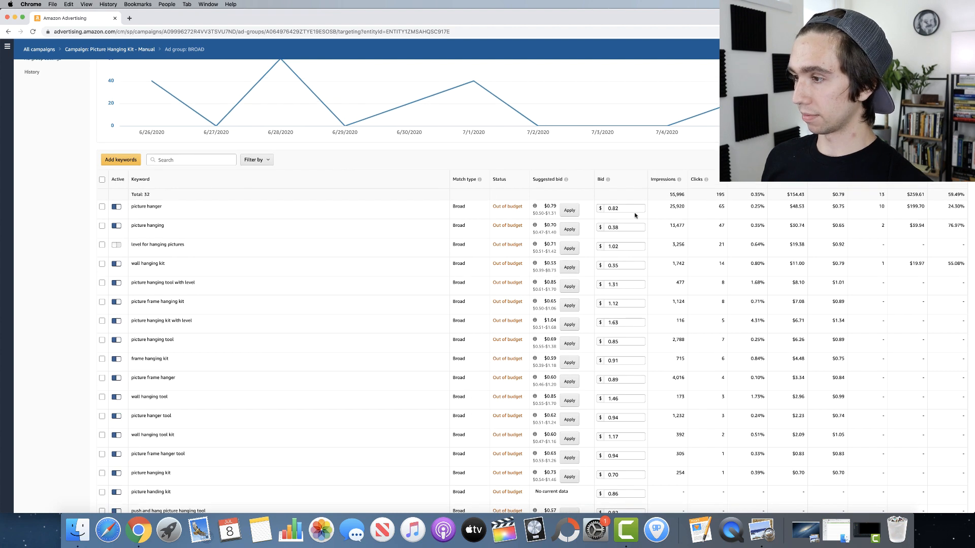
left_click(621, 228)
key("BackSpace")
type("0")
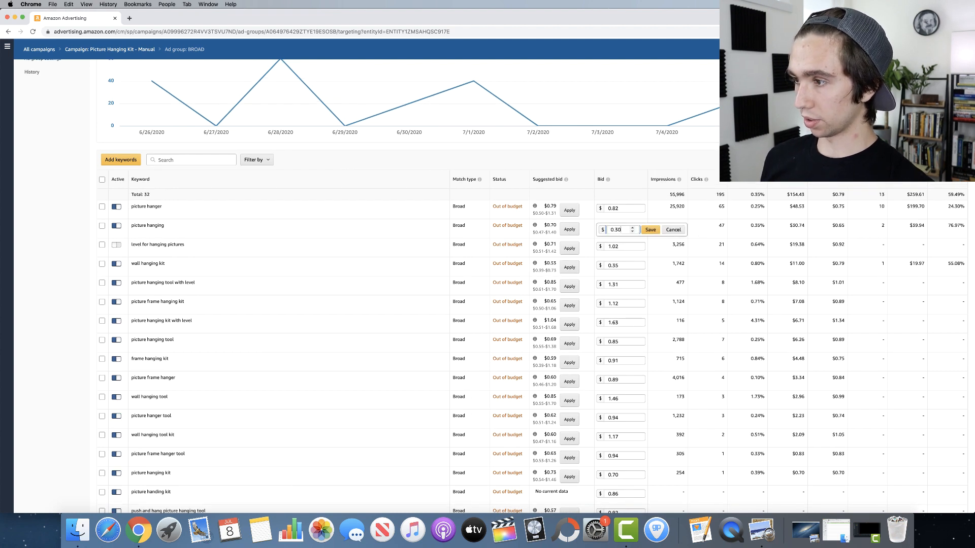
left_click(650, 230)
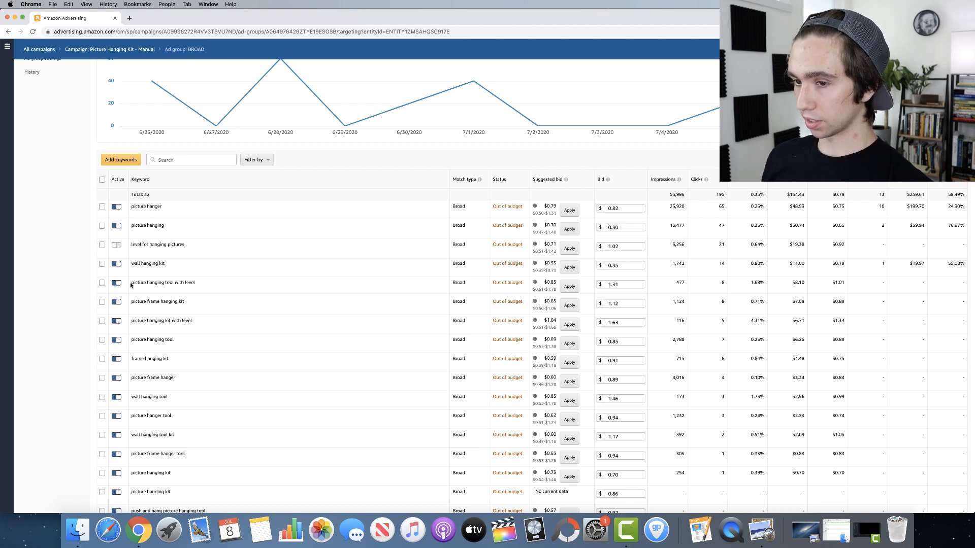
- Examine the spend and orders of the keywords from "picture hanging tool with level" down to "picture hanging kit"
left_click_drag(131, 283, 261, 488)
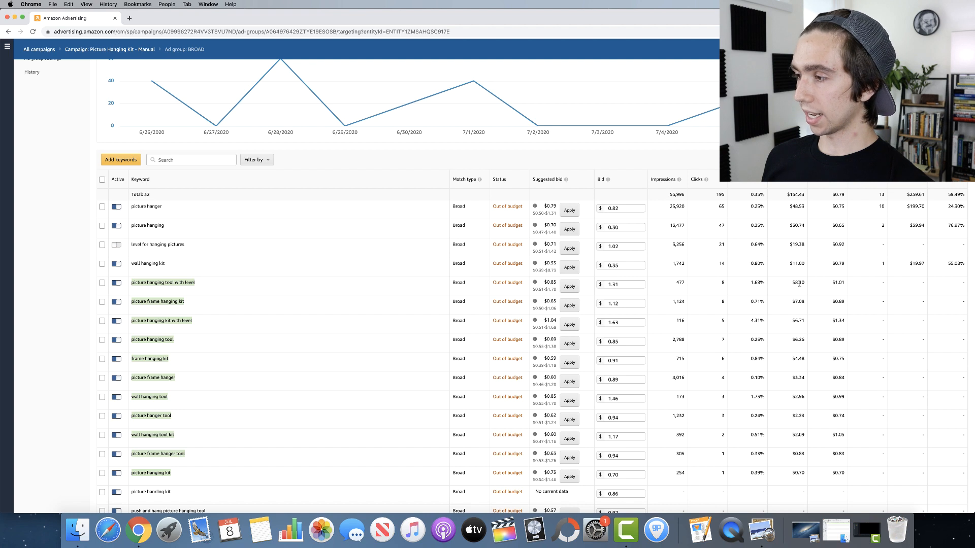
left_click(862, 291)
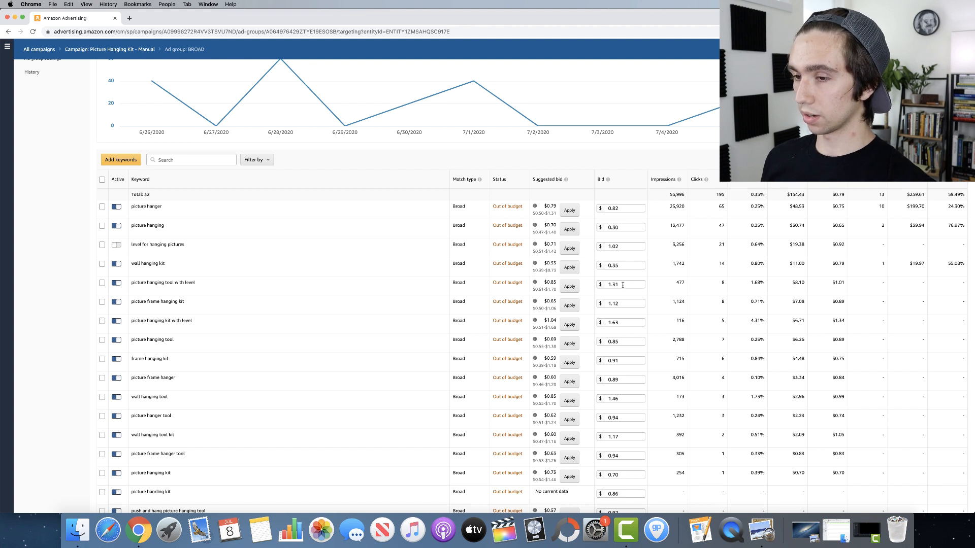
- Select the five keywords from "picture hanging tool with level" through "frame hanging kit"
left_click(102, 282)
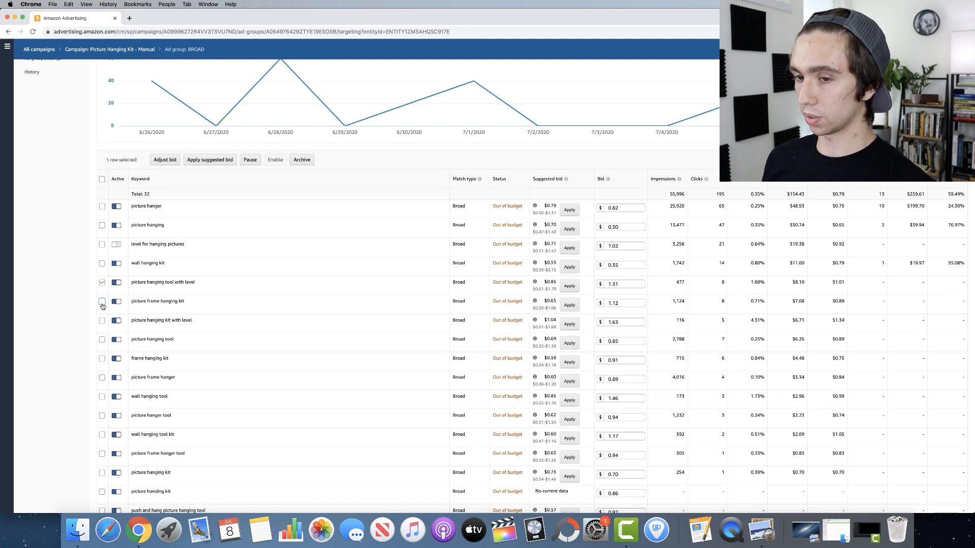
left_click(102, 302)
left_click(102, 321)
left_click(102, 340)
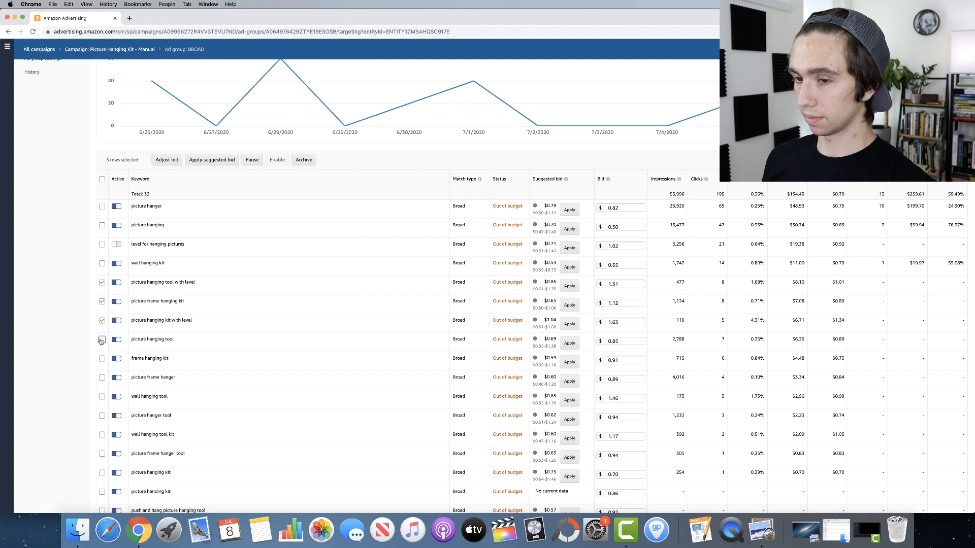
left_click(102, 359)
left_click(102, 378)
left_click(102, 396)
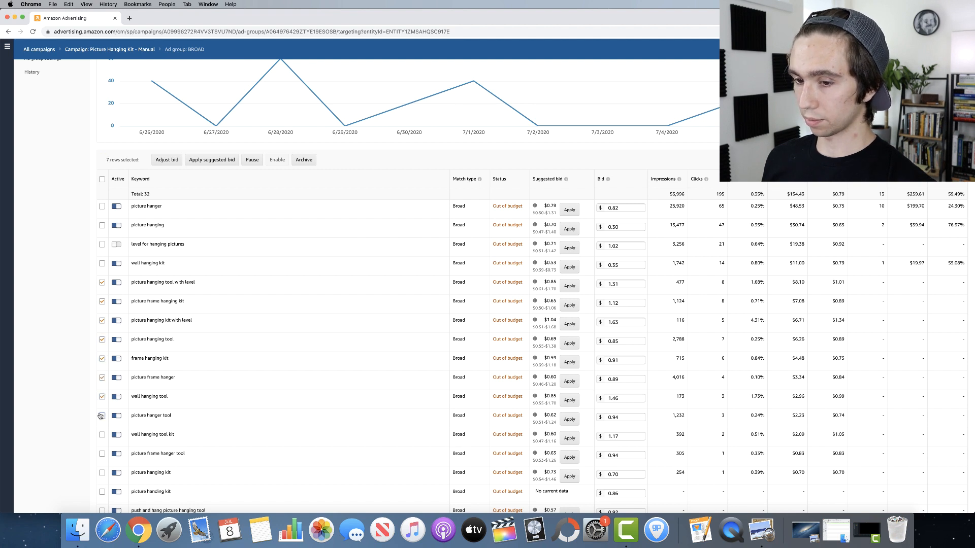
left_click(102, 416)
left_click(102, 435)
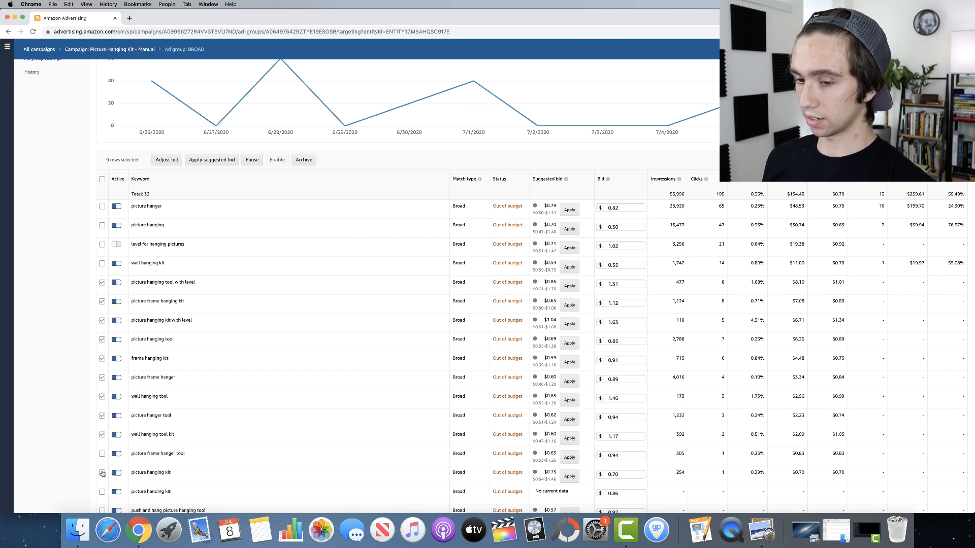
left_click(102, 453)
left_click(102, 472)
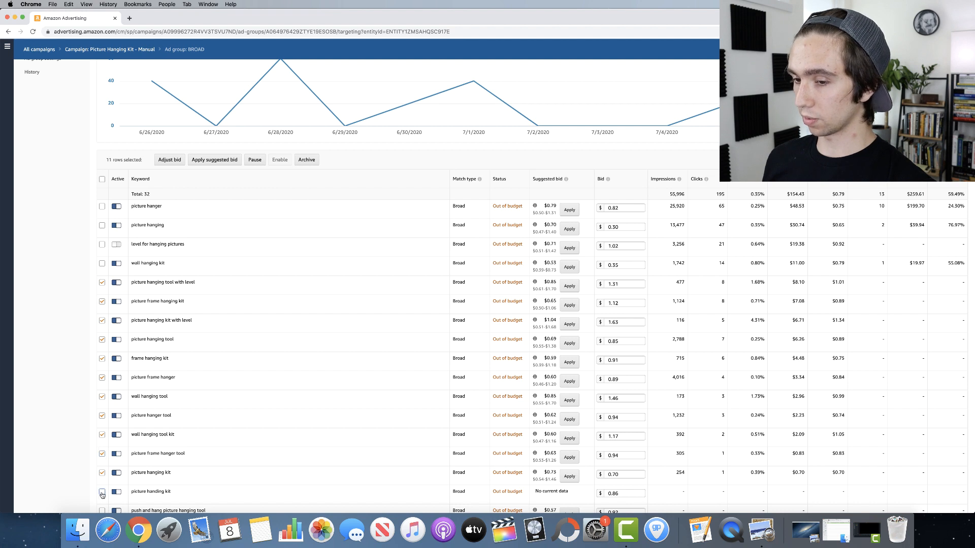
left_click(102, 492)
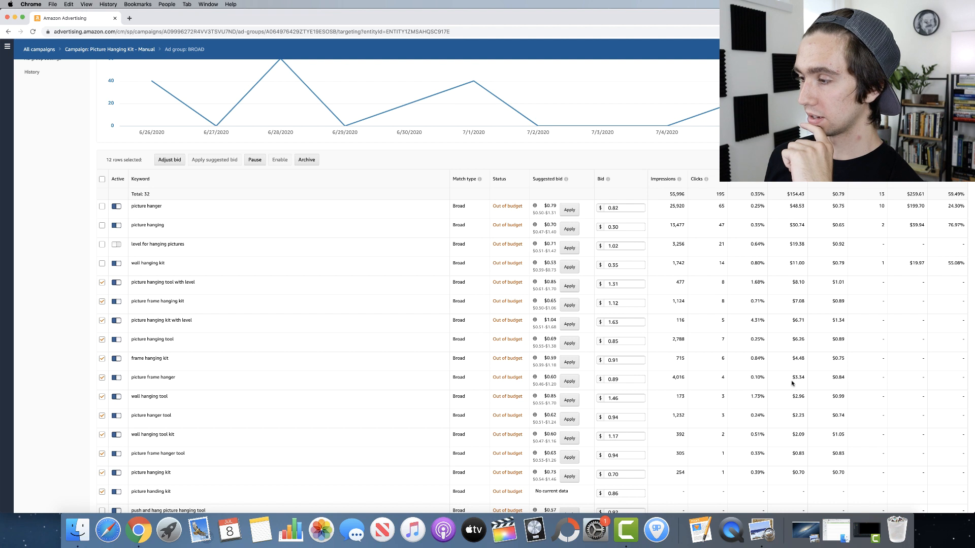
left_click(103, 378)
left_click(102, 397)
left_click(102, 416)
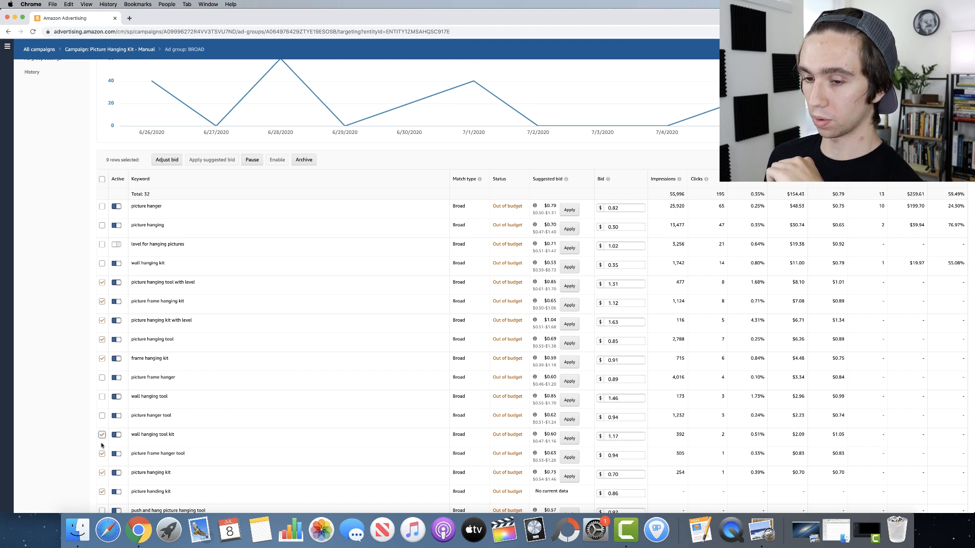
left_click(102, 434)
left_click(102, 453)
left_click(102, 472)
left_click(102, 491)
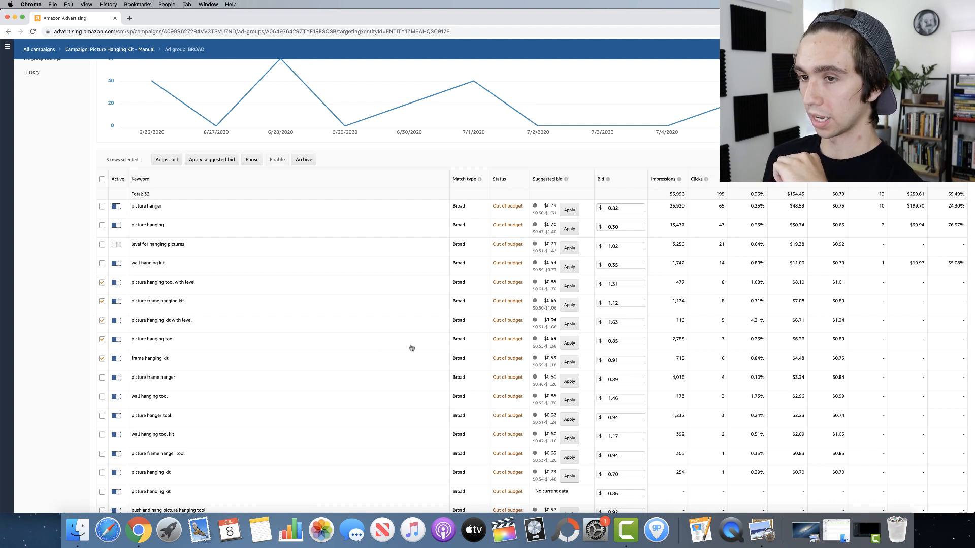
- Decrease the bids of the selected keywords by 25% and save the change
left_click(167, 160)
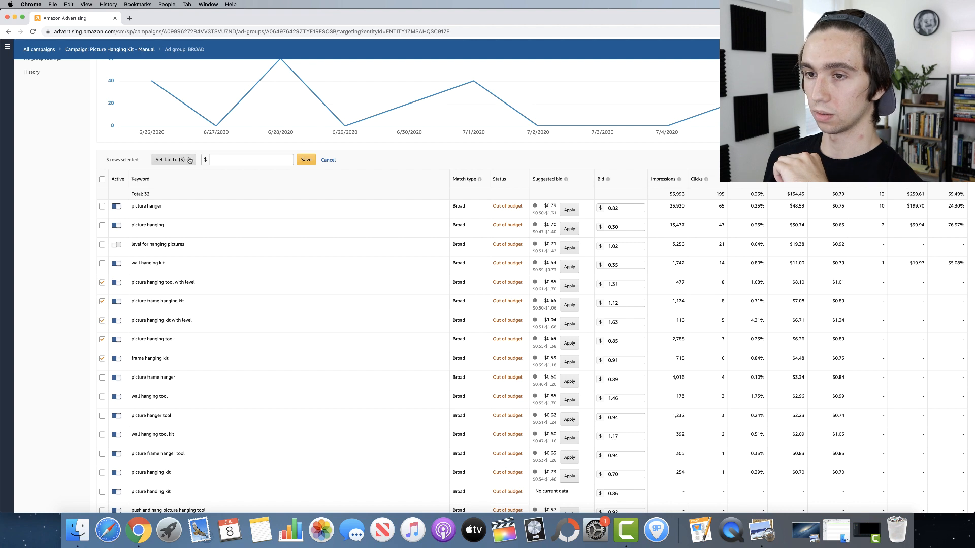
left_click(188, 160)
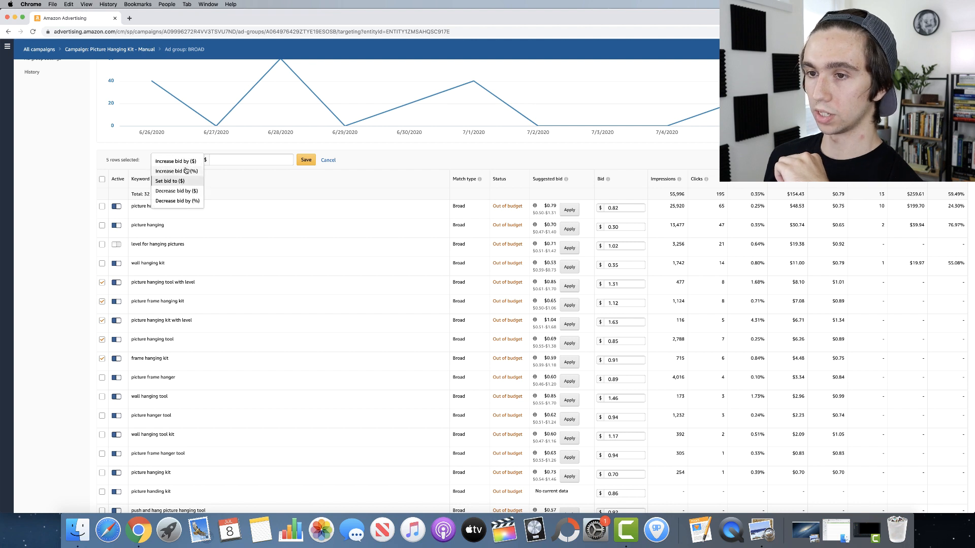
left_click(178, 200)
left_click(243, 160)
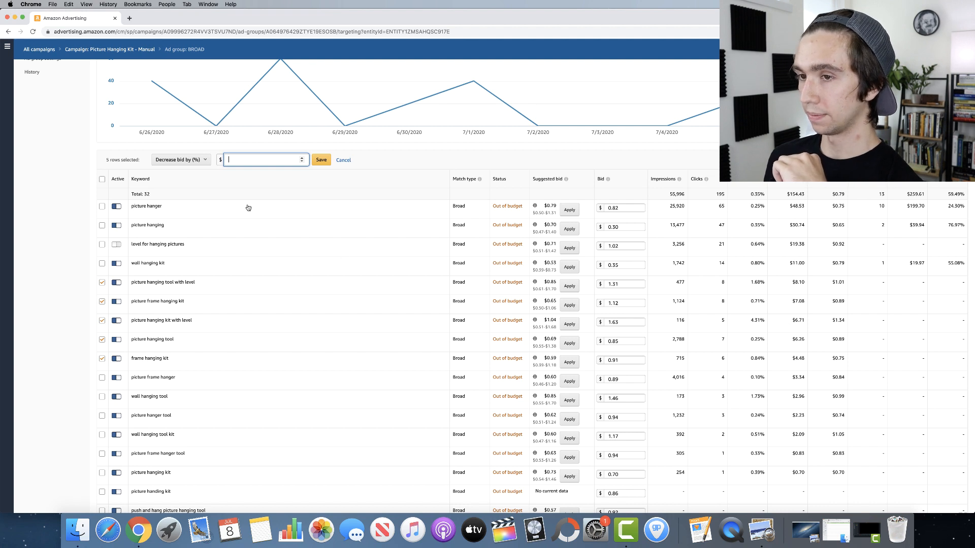
type("25")
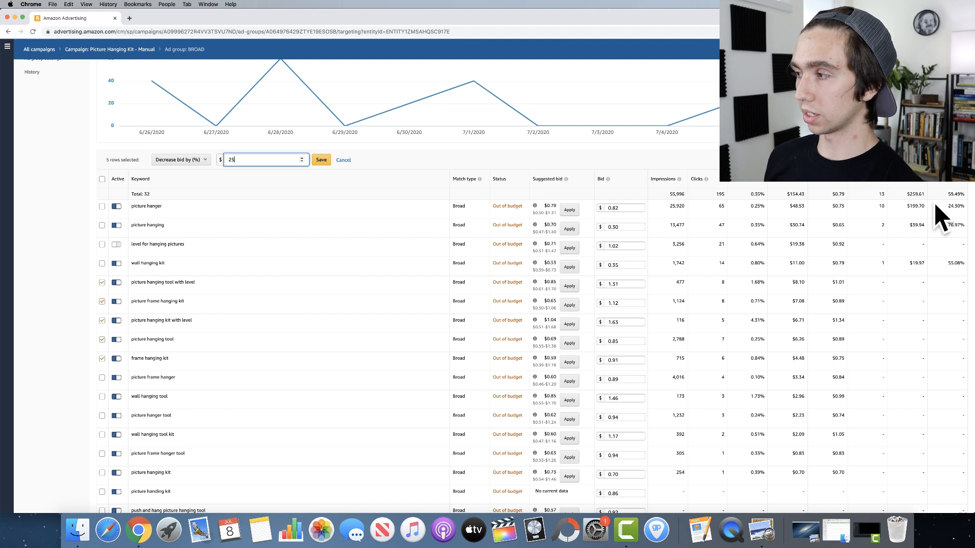
left_click(322, 160)
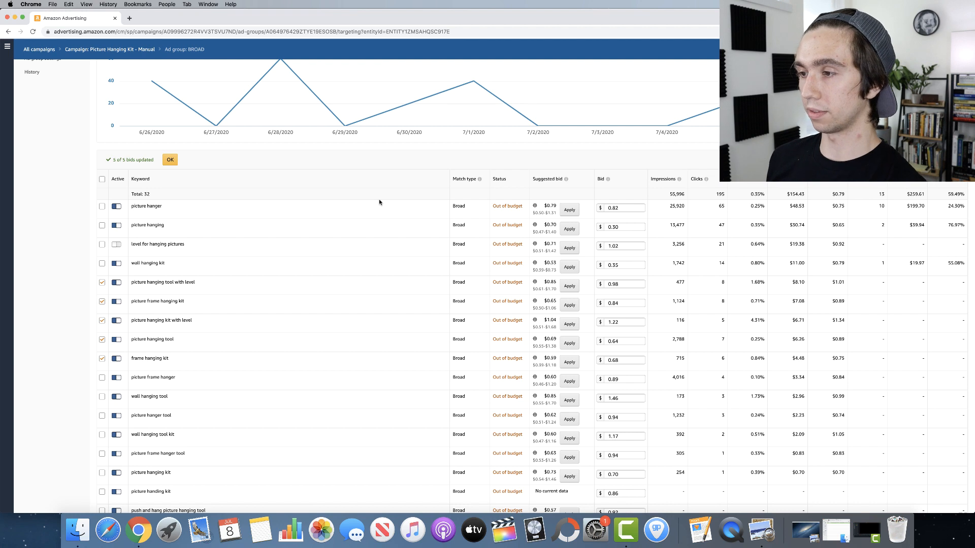
left_click(172, 160)
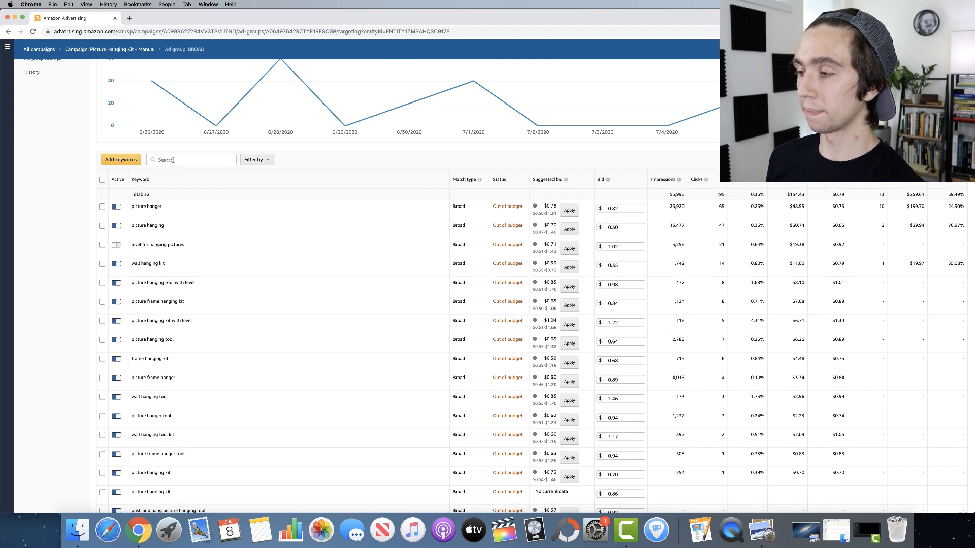
- Select all keywords without clicks, from "picture handing kit" through "artwork hanging kit" at the end of the list
scroll(619, 360, "down", 5)
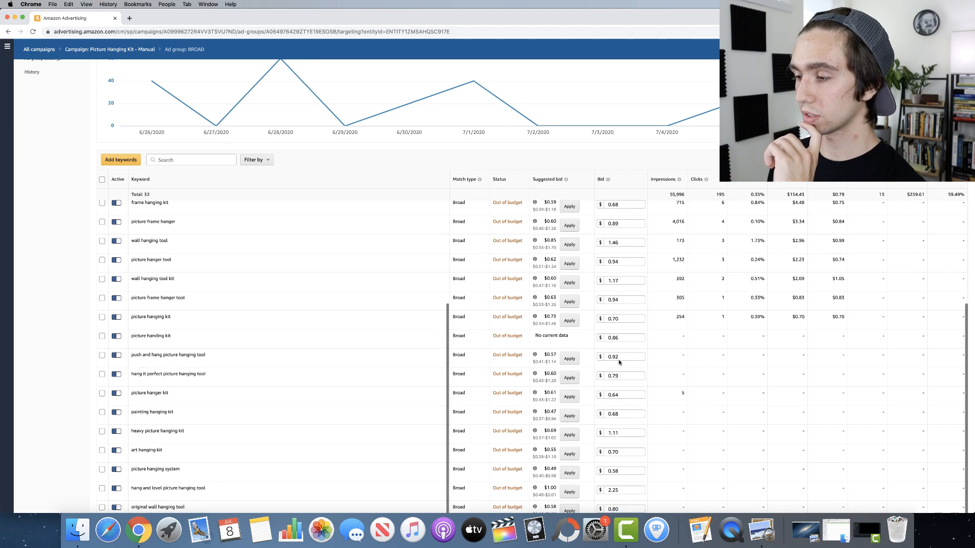
scroll(619, 360, "down", 3)
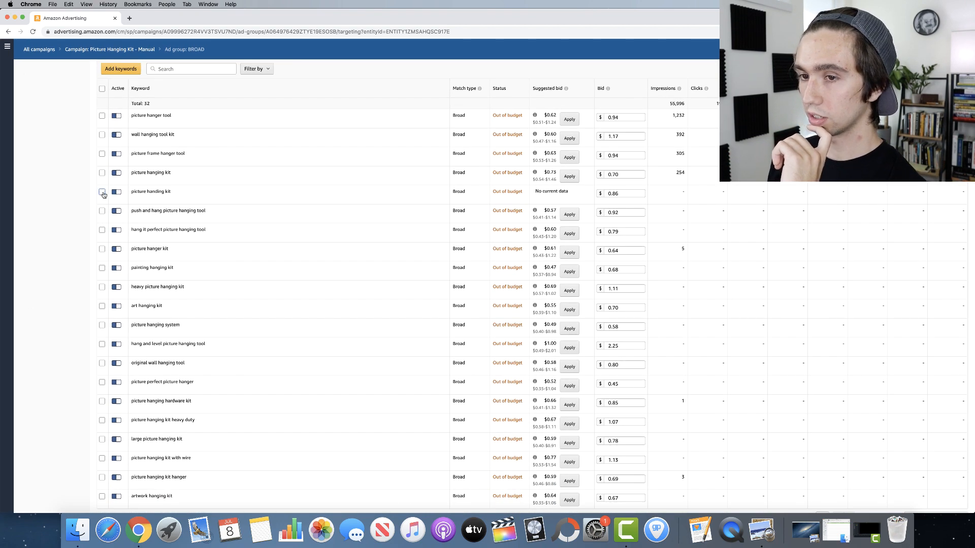
left_click(102, 191)
left_click(102, 210)
left_click(102, 229)
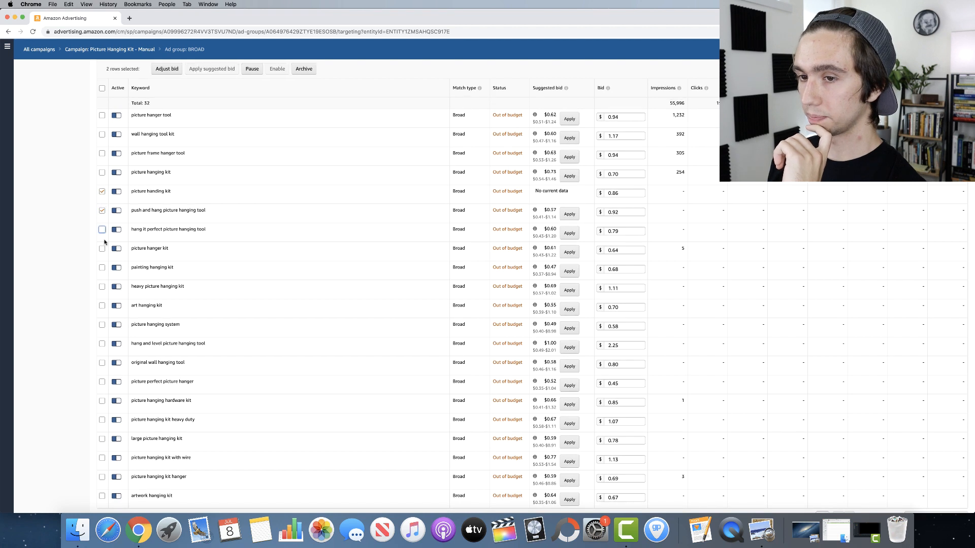
left_click(102, 248)
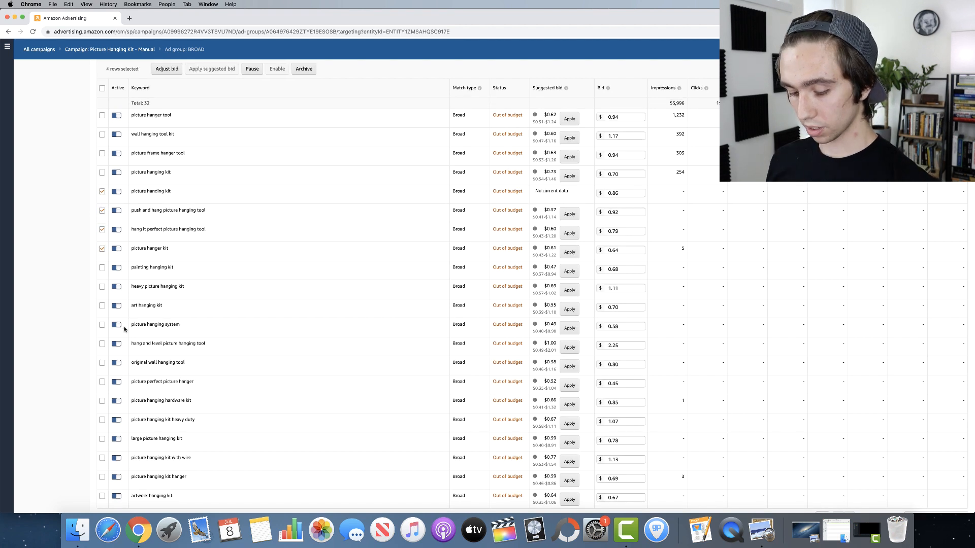
left_click(101, 420)
left_click(102, 268)
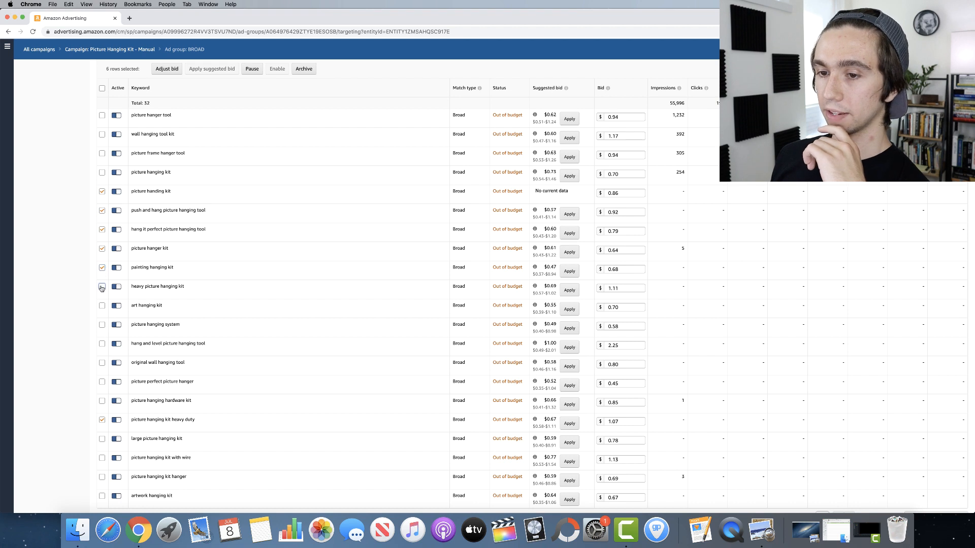
left_click(102, 287)
left_click(102, 306)
left_click(102, 325)
left_click(102, 344)
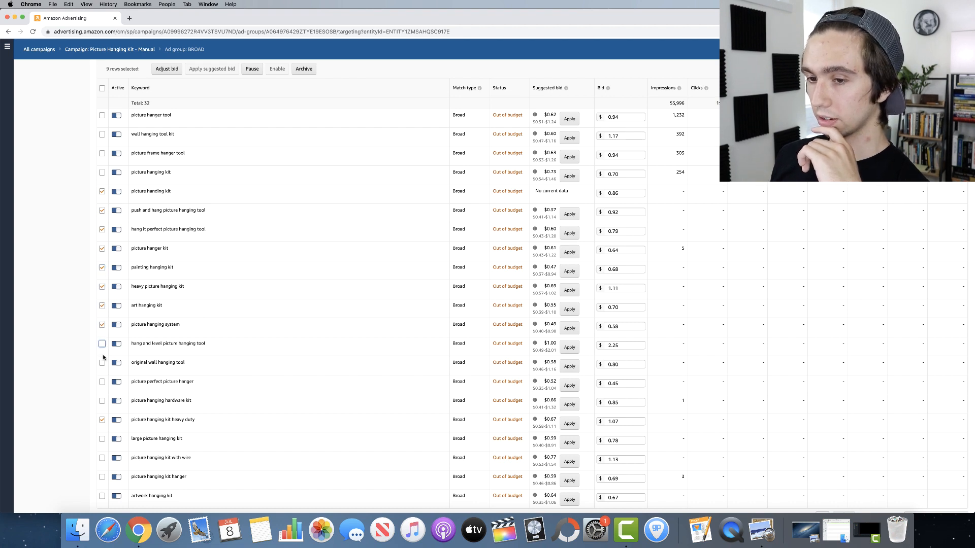
left_click(102, 363)
left_click(102, 383)
left_click(102, 402)
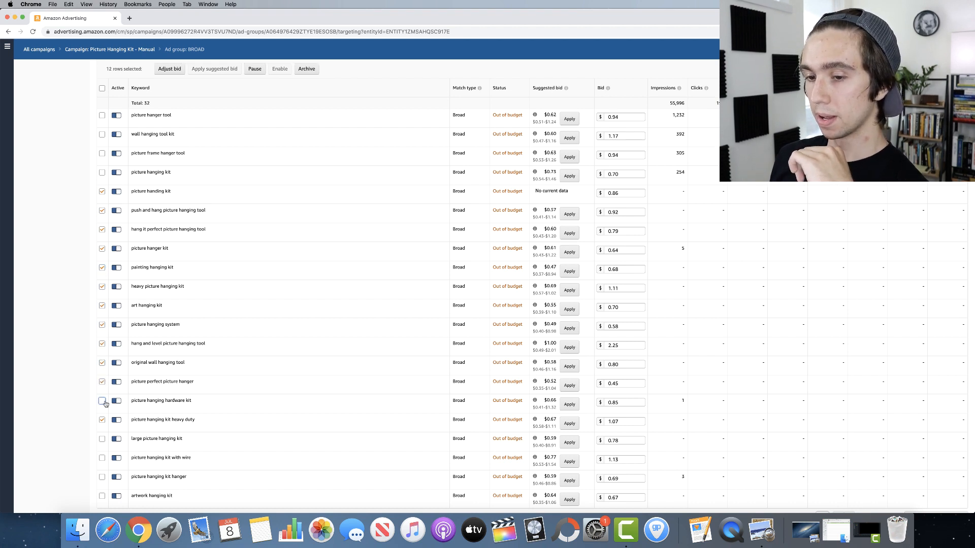
left_click(101, 440)
left_click(102, 459)
left_click(102, 478)
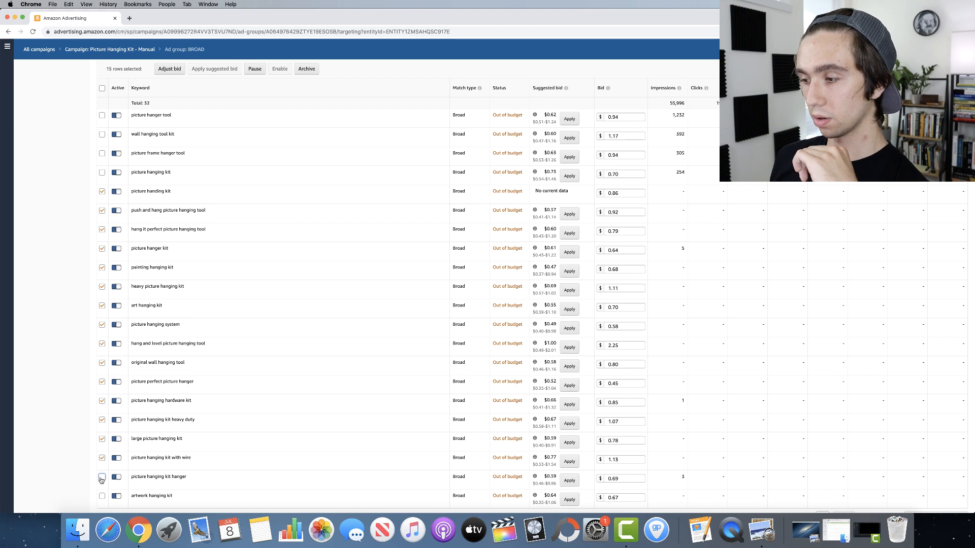
scroll(152, 467, "down", 5)
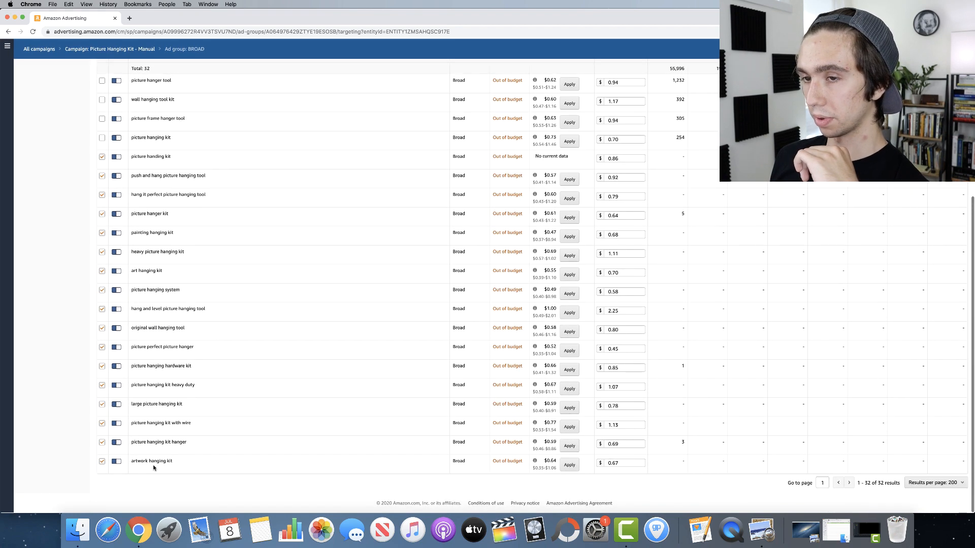
- Increase the bids of the selected keywords by 25%, save, and check the updated bids
scroll(163, 312, "up", 5)
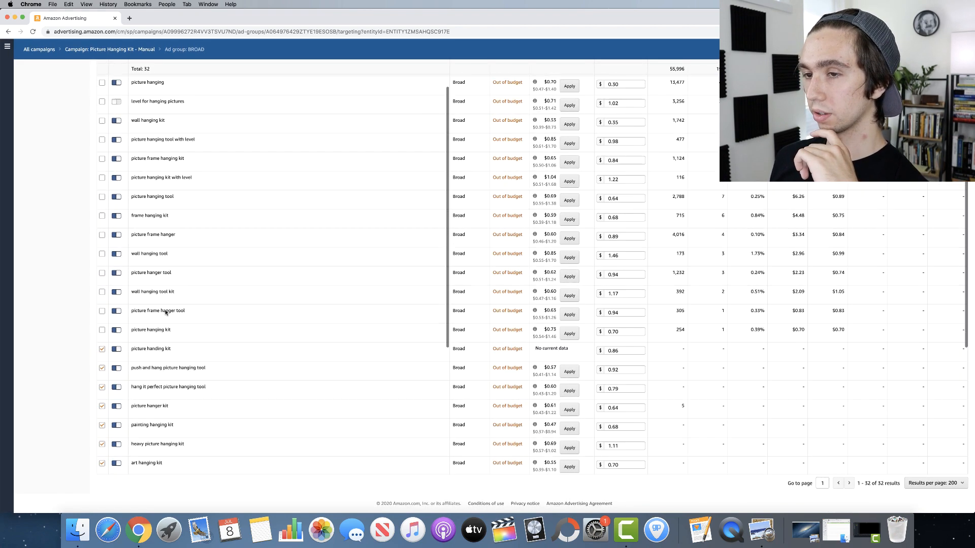
scroll(166, 313, "up", 10)
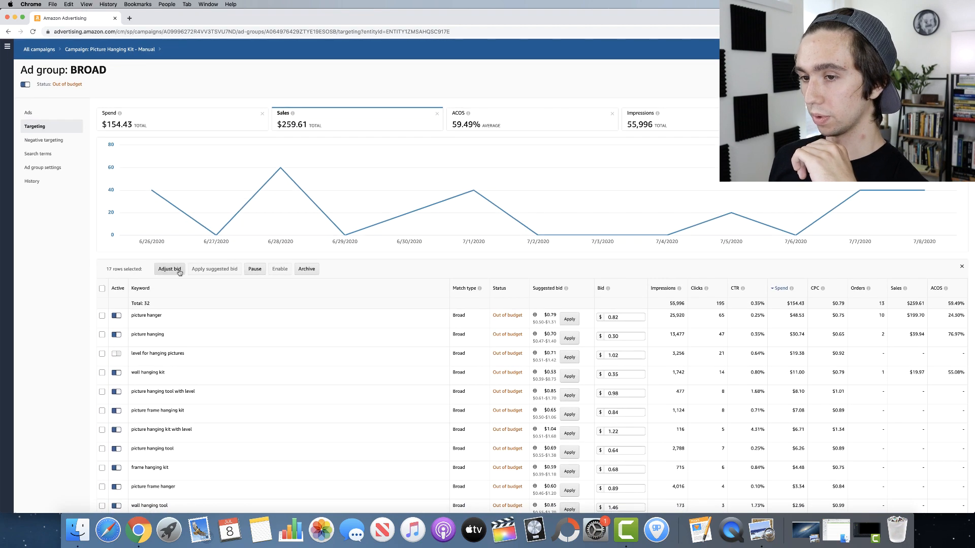
left_click(179, 274)
left_click(186, 272)
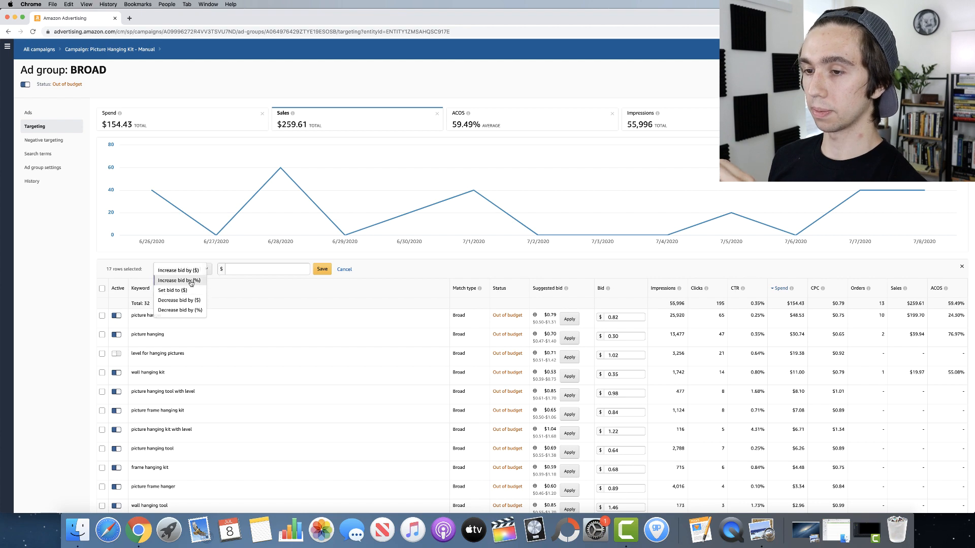
left_click(185, 280)
left_click(243, 267)
type("25")
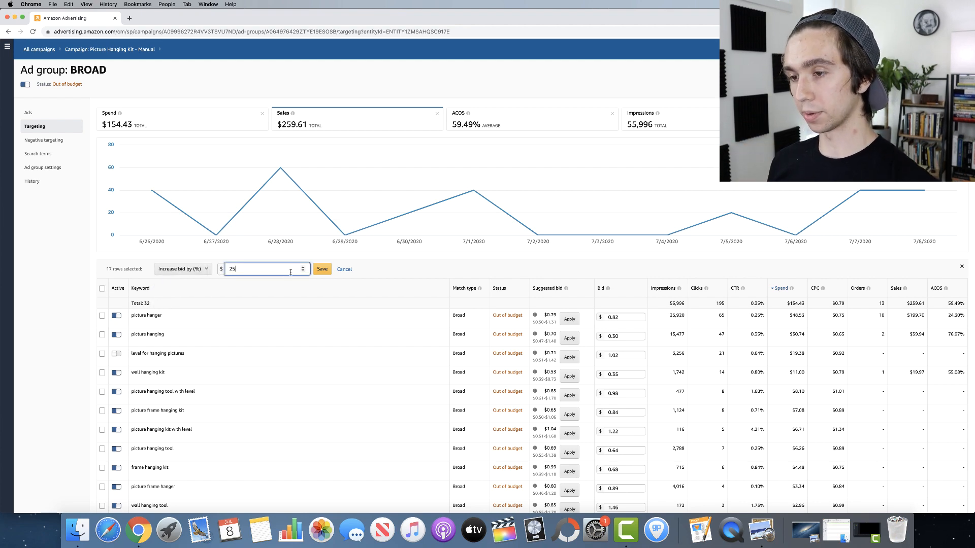
left_click(322, 270)
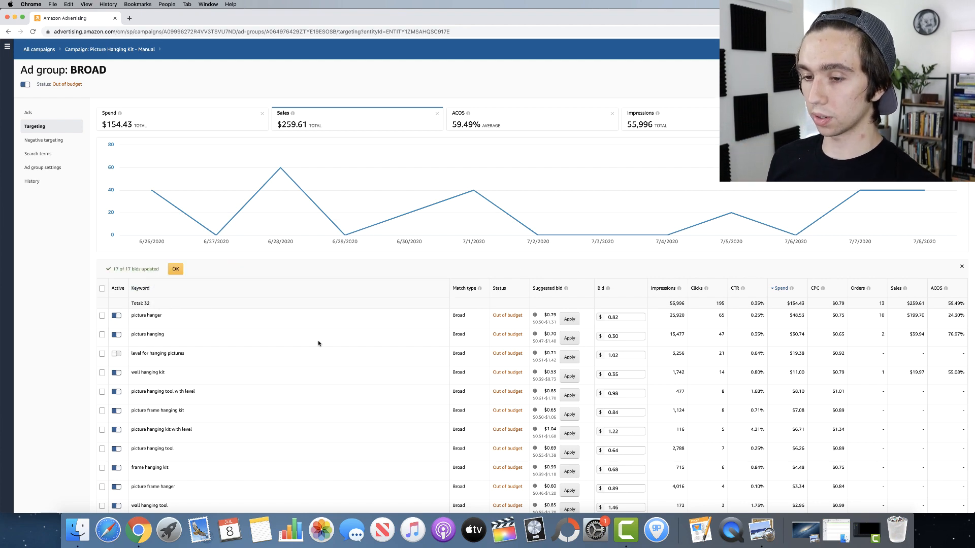
scroll(319, 343, "down", 3)
scroll(317, 344, "down", 5)
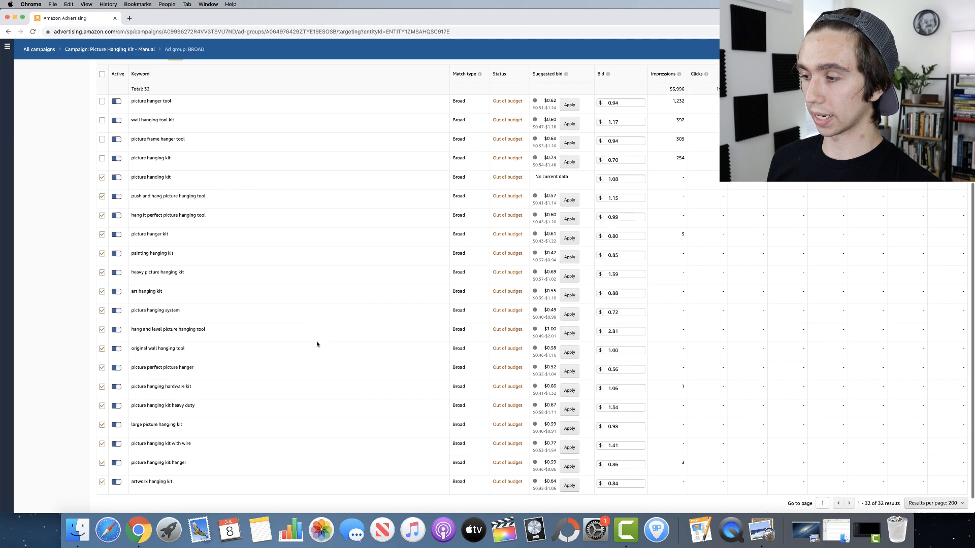
scroll(182, 187, "up", 15)
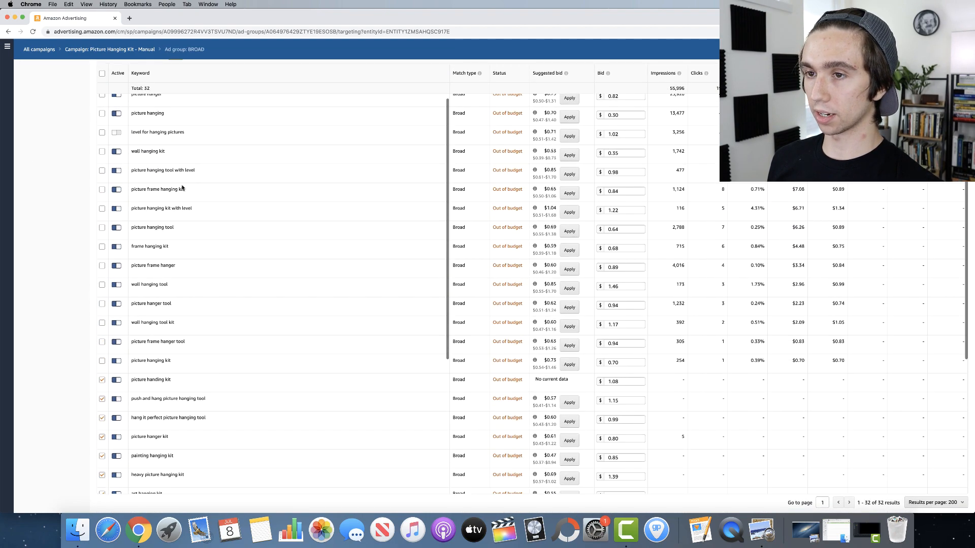
scroll(183, 188, "up", 2)
left_click(176, 179)
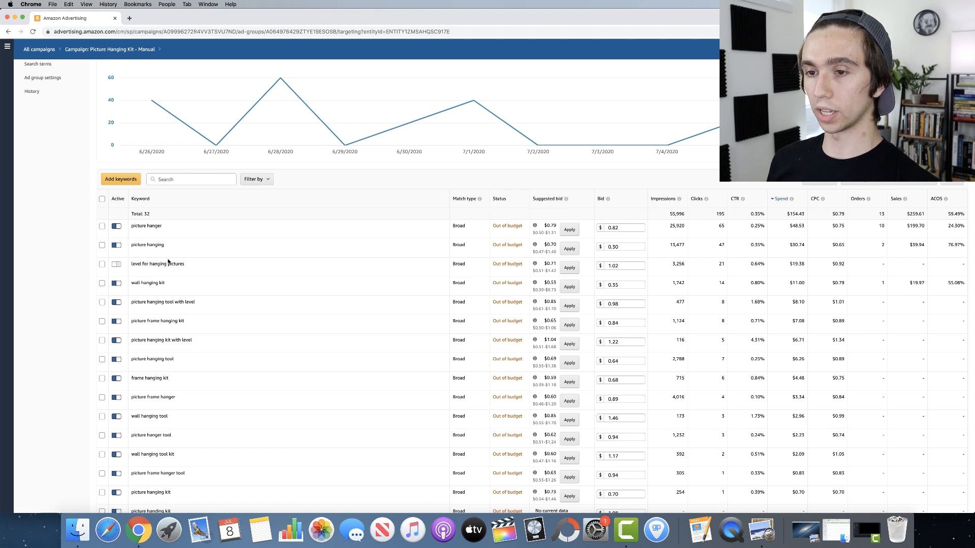
- Return to the Picture Hanging Kit - Manual campaign, open its PHRASE ad group and check the clicks and orders of "picture hanging tool"
scroll(88, 257, "up", 4)
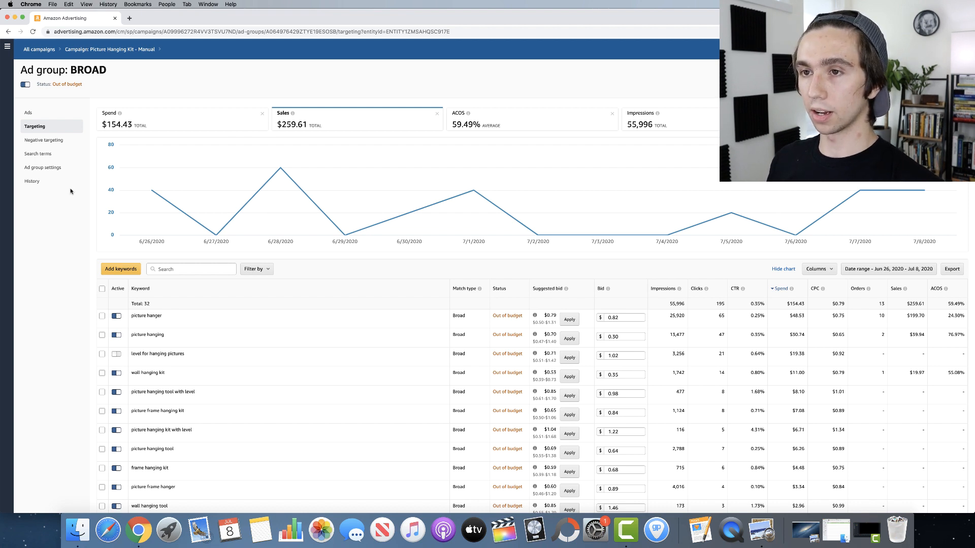
left_click(118, 51)
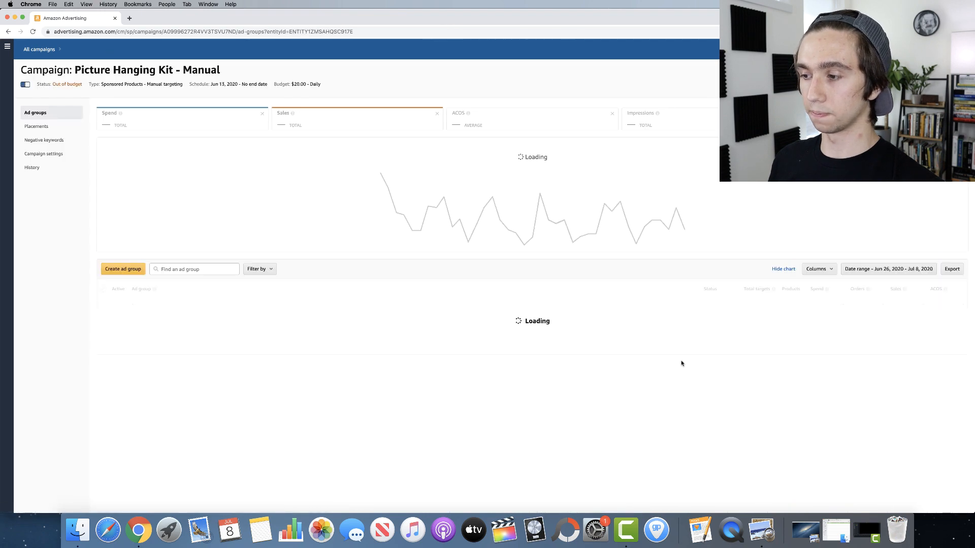
left_click(746, 335)
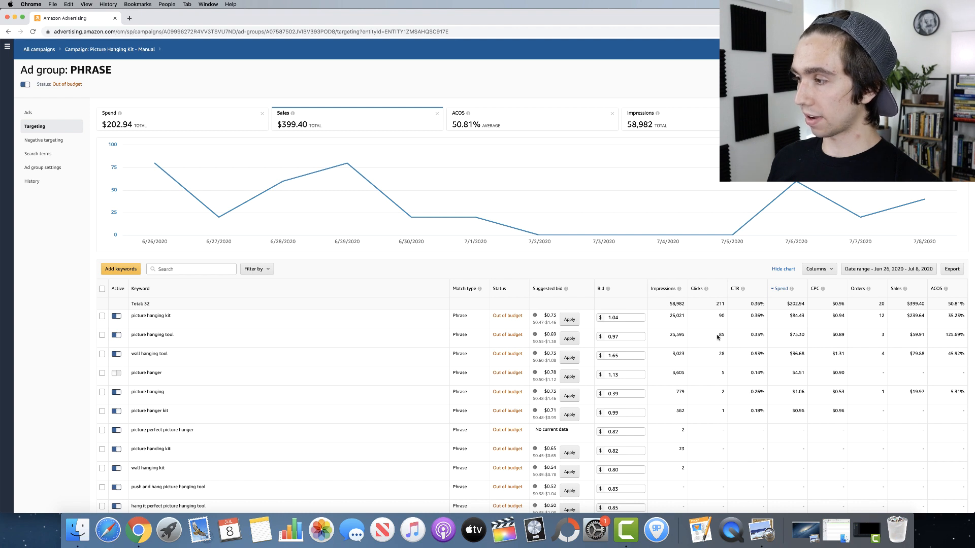
left_click_drag(718, 336, 728, 336)
left_click_drag(881, 334, 886, 336)
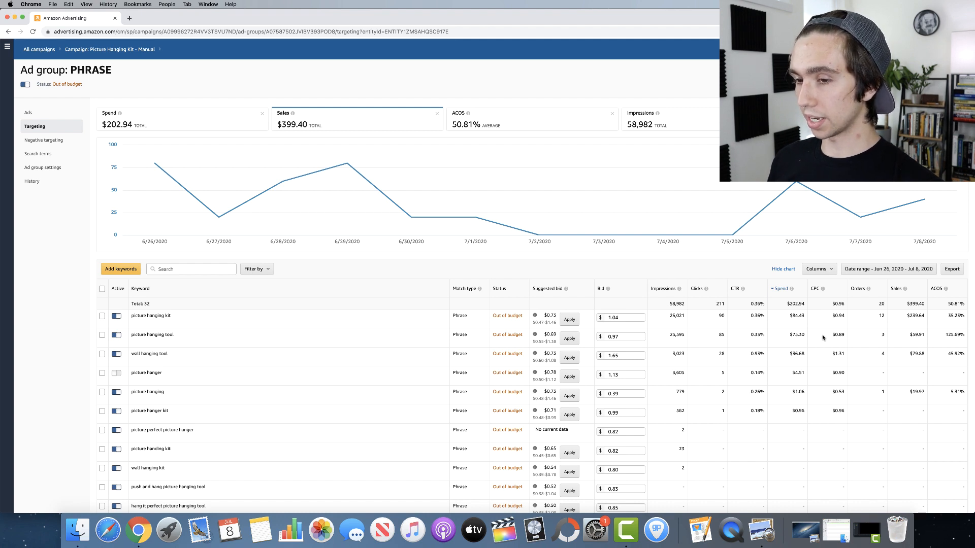
- Set the bid of the "picture hanging tool" keyword to $0.25 and save it
left_click(625, 337)
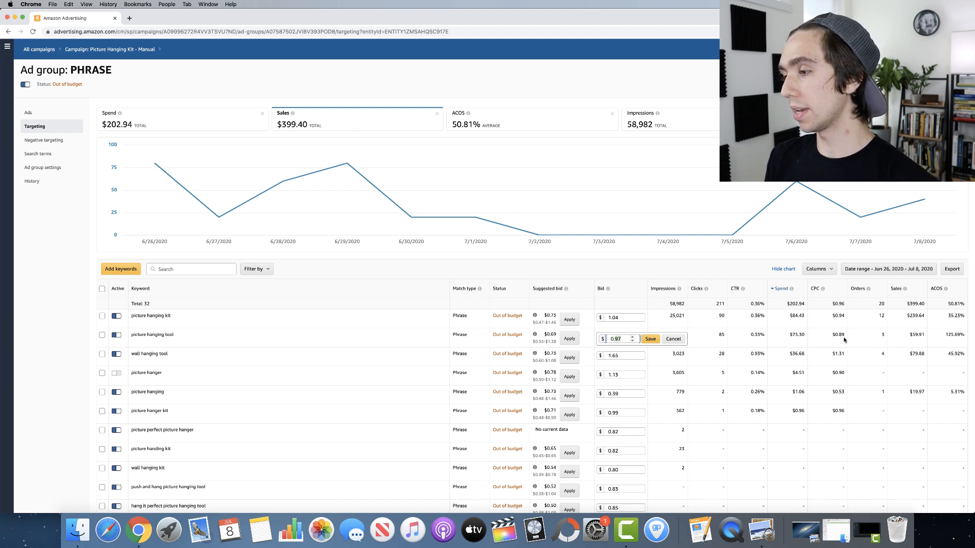
type("0.25")
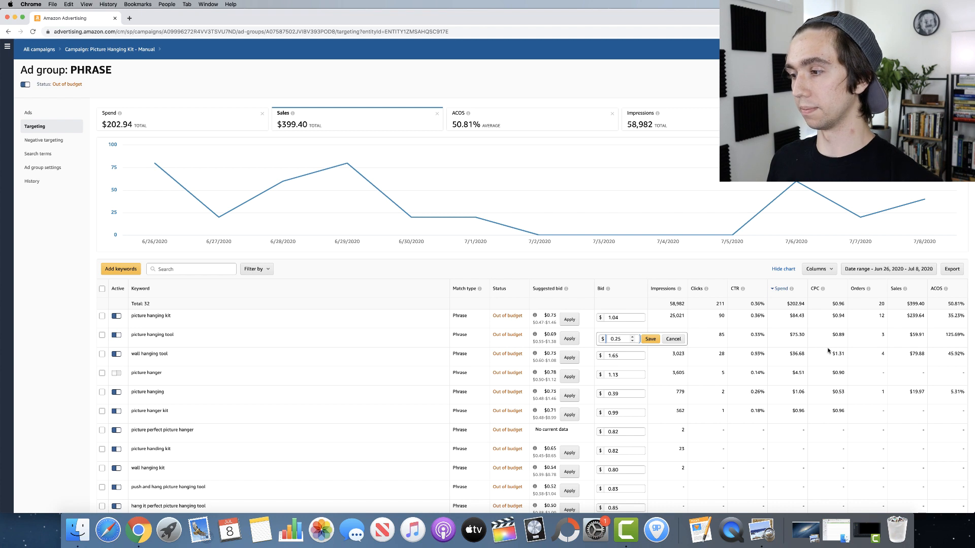
left_click(651, 339)
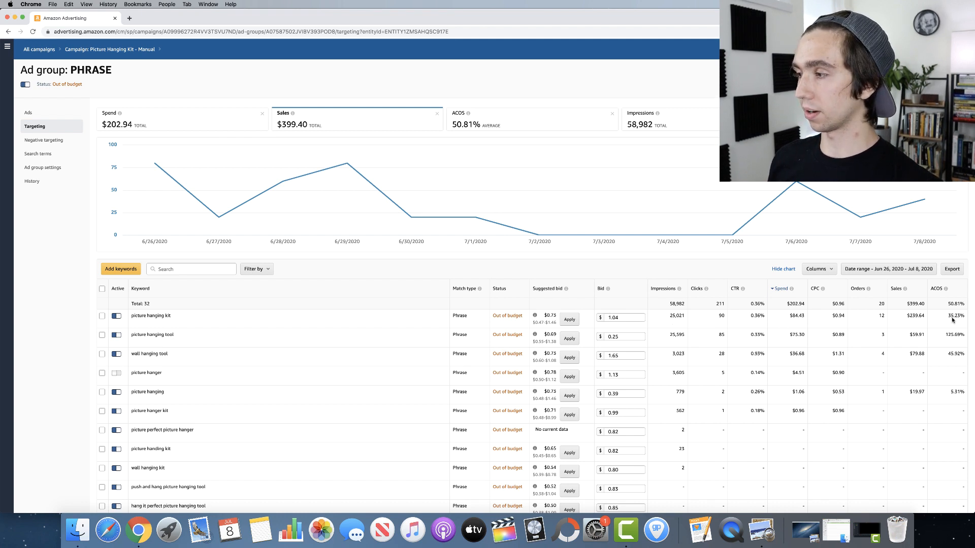
- Check the orders of the "picture hanging kit" keyword, then set its bid to $0.90 and save it
left_click_drag(876, 317, 886, 318)
left_click(887, 324)
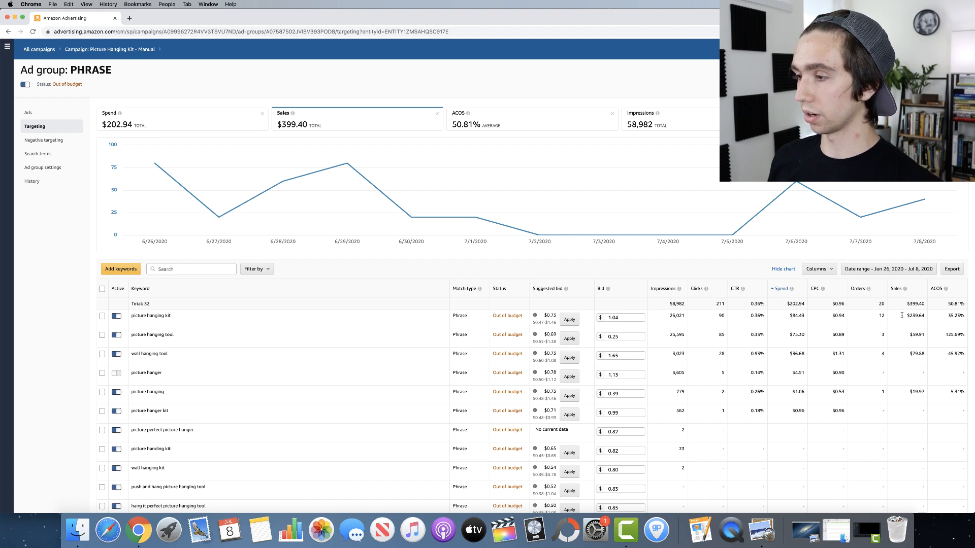
left_click(624, 318)
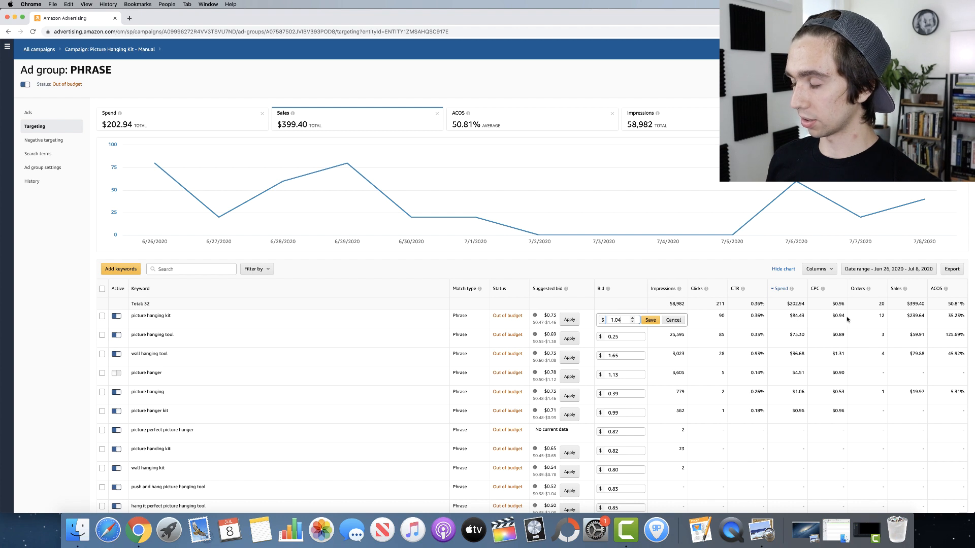
left_click_drag(625, 319, 597, 323)
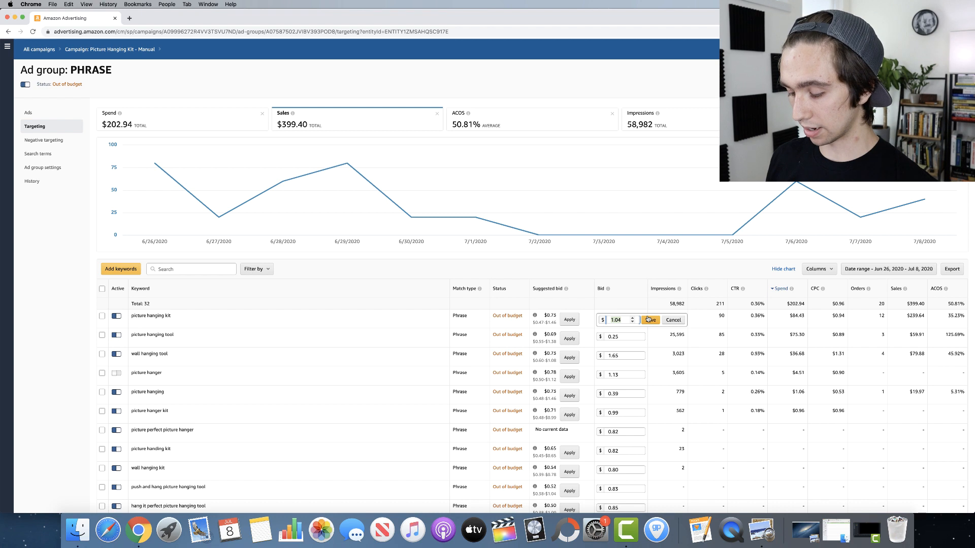
type("9")
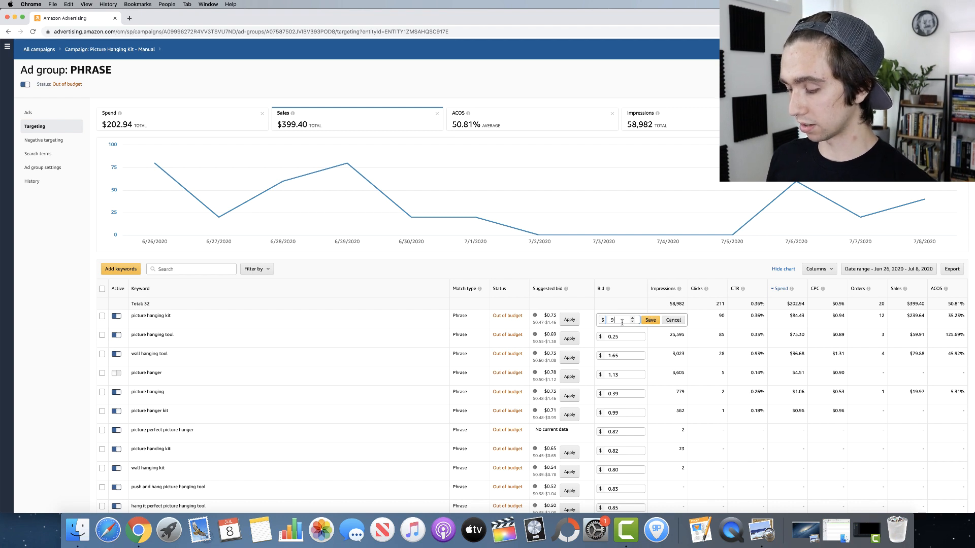
type("0")
left_click(612, 320)
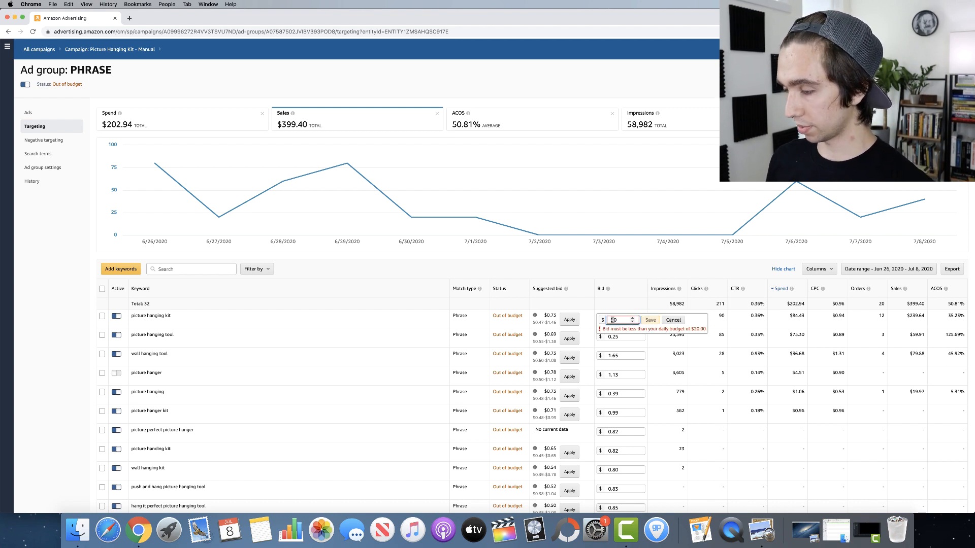
type(".9")
left_click(647, 321)
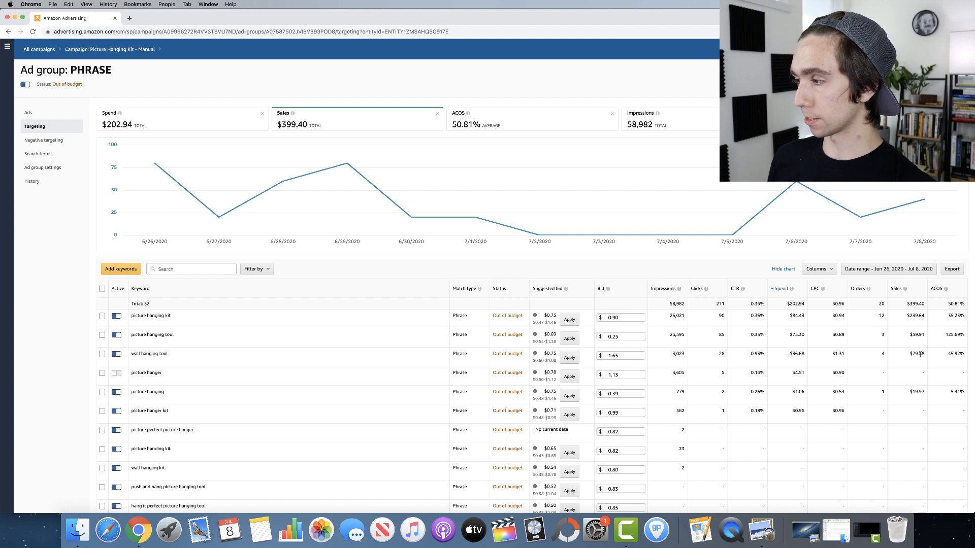
- Set the bid of the "wall hanging tool" keyword to $1.16 and save it
left_click(629, 358)
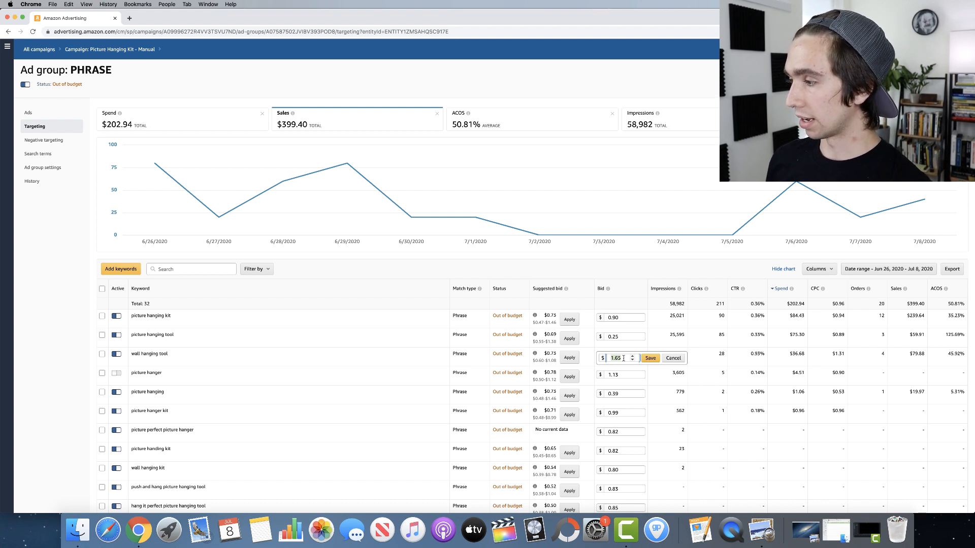
type("1")
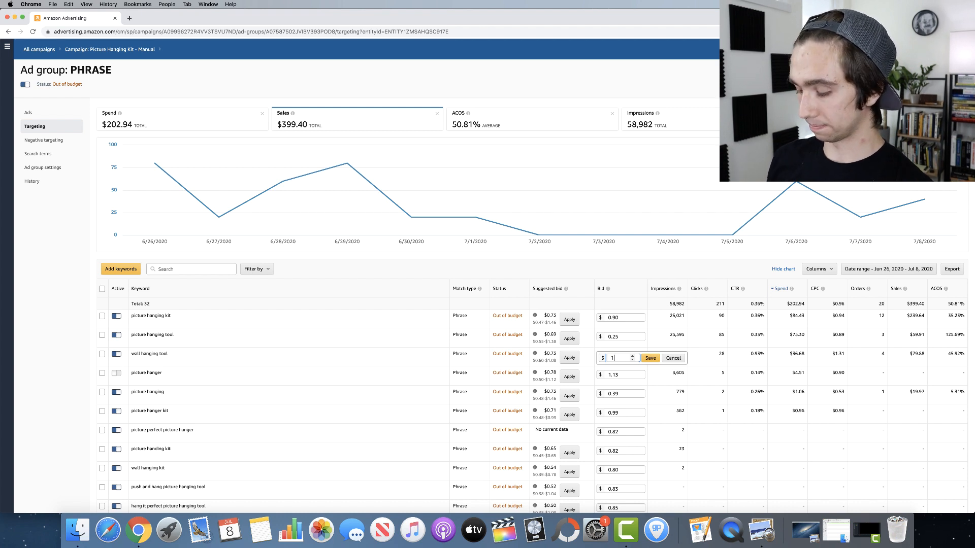
type(".16")
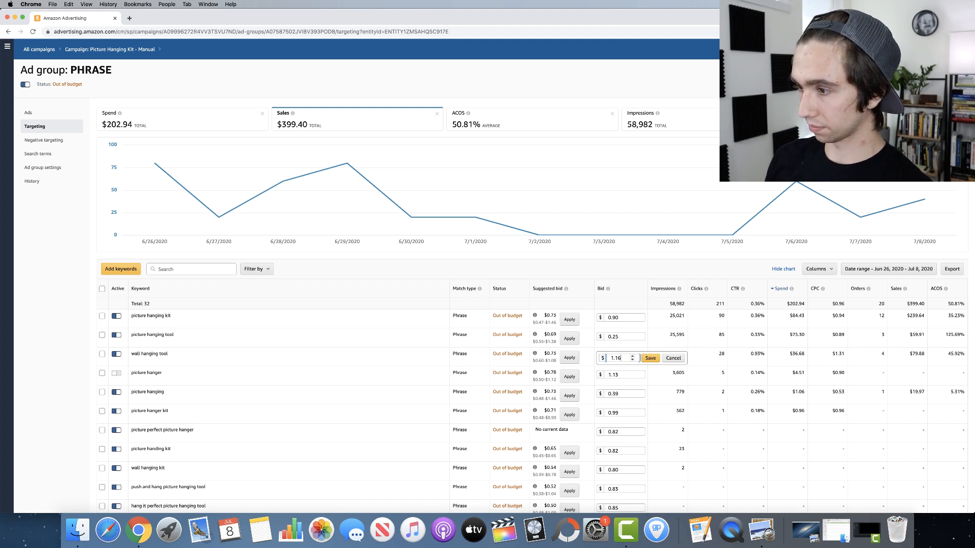
left_click(650, 359)
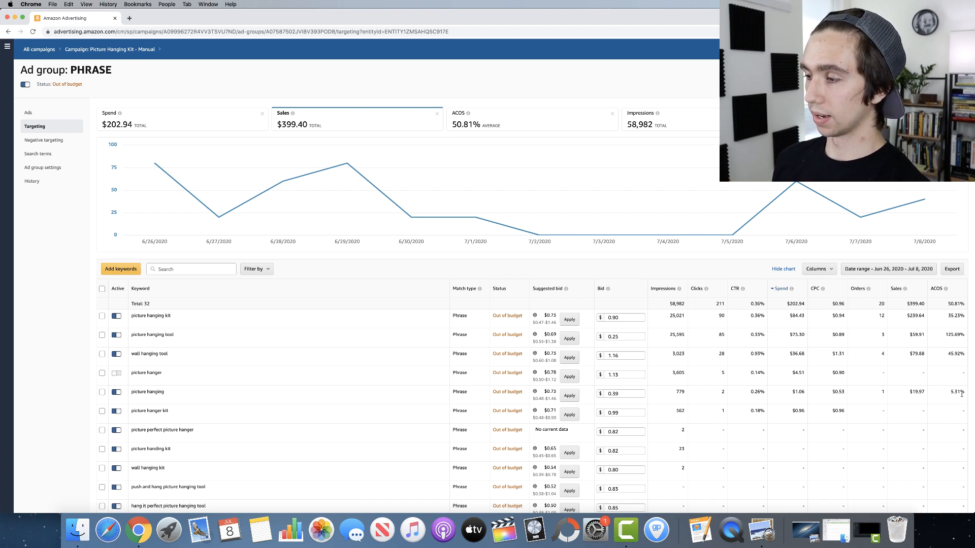
- Check the ACOS of the "picture hanging" keyword, then set its bid to $0.50 and save it
left_click(620, 394)
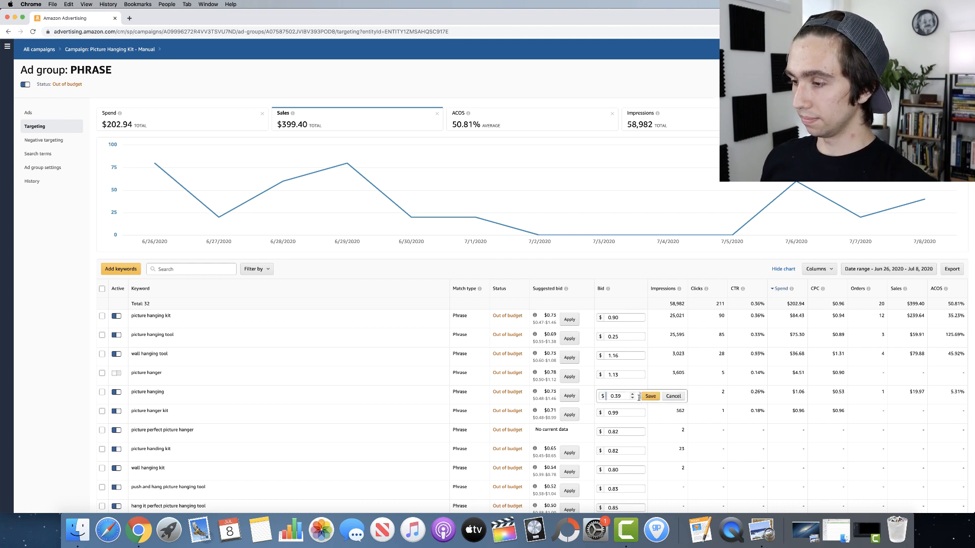
left_click(911, 421)
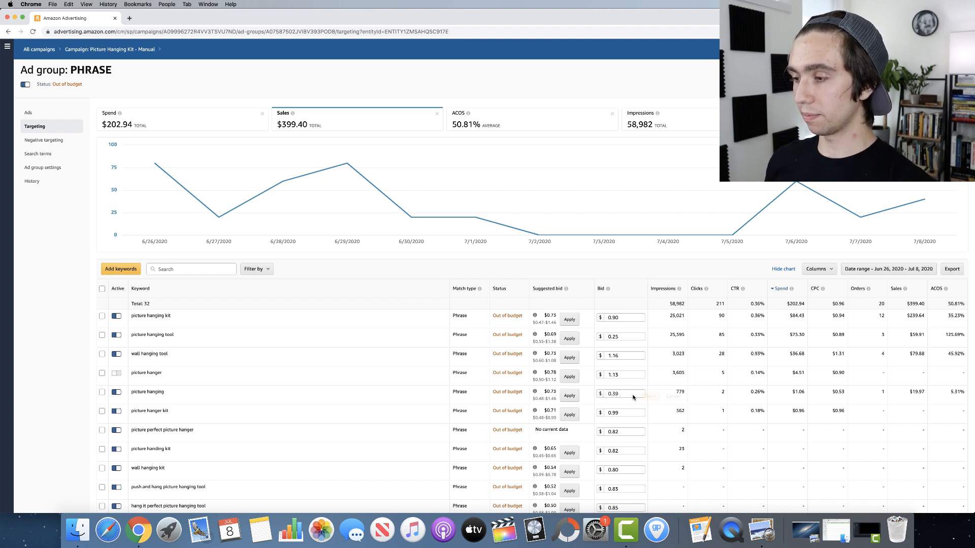
double_click(948, 395)
left_click(948, 398)
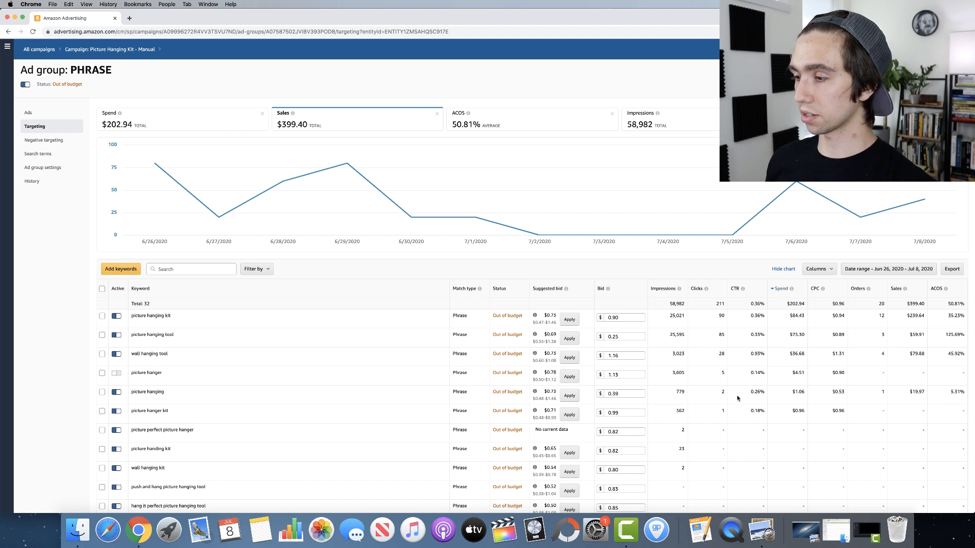
left_click(637, 395)
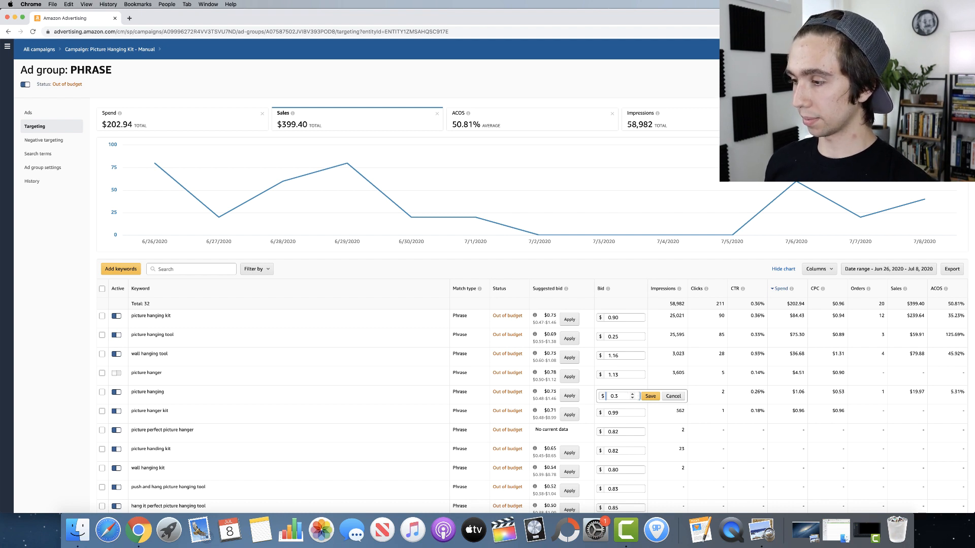
key("BackSpace")
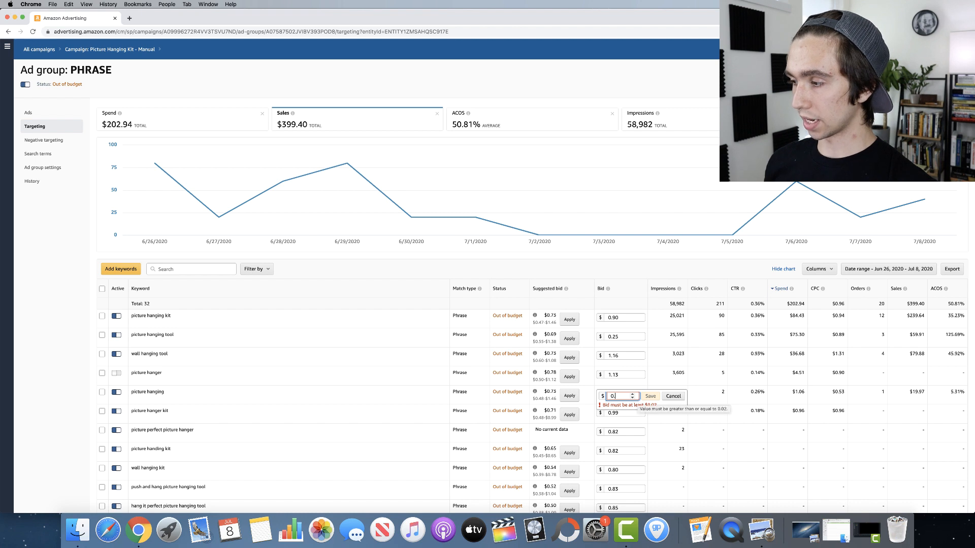
type("50")
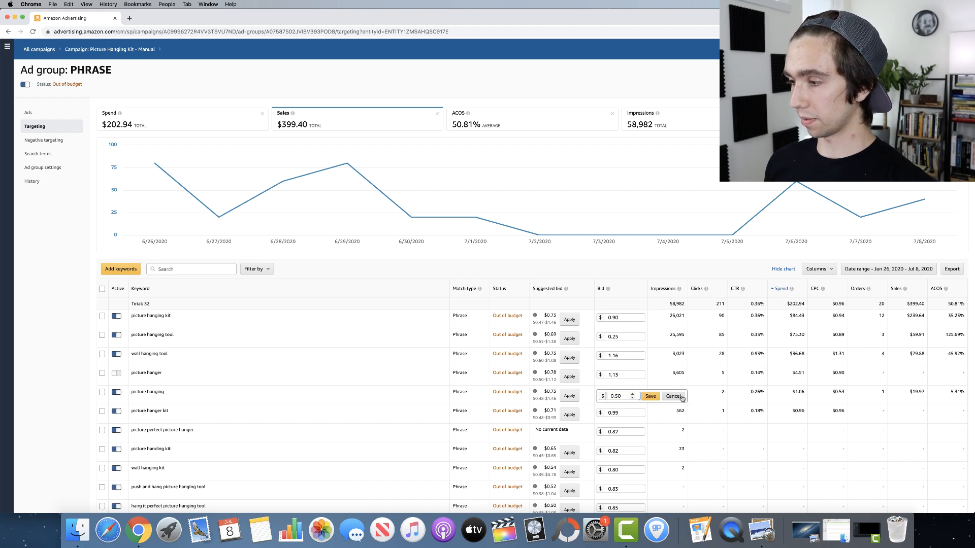
left_click(658, 399)
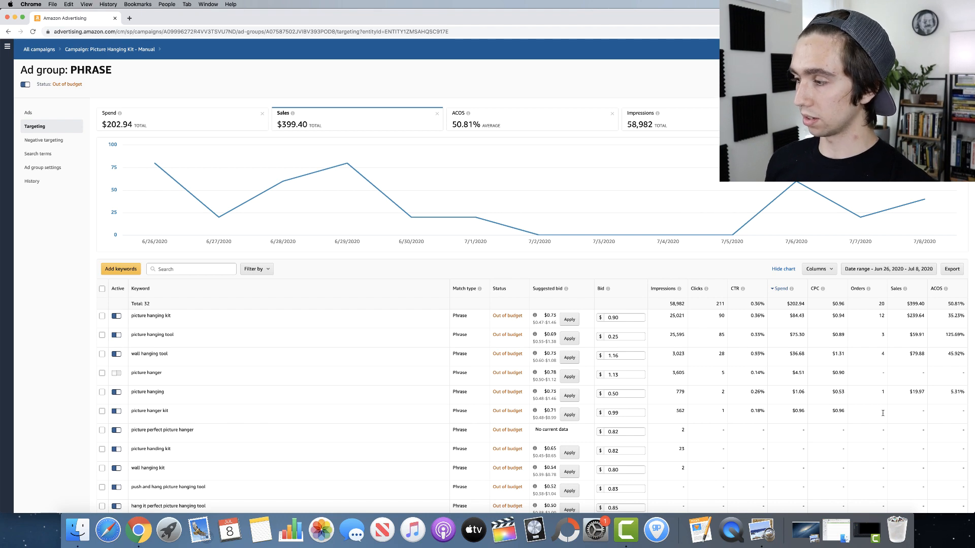
- Select all PHRASE keywords without clicks, from "picture perfect picture hanger" through "artwork hanging kit" at the end of the list
scroll(877, 415, "down", 5)
scroll(876, 414, "down", 7)
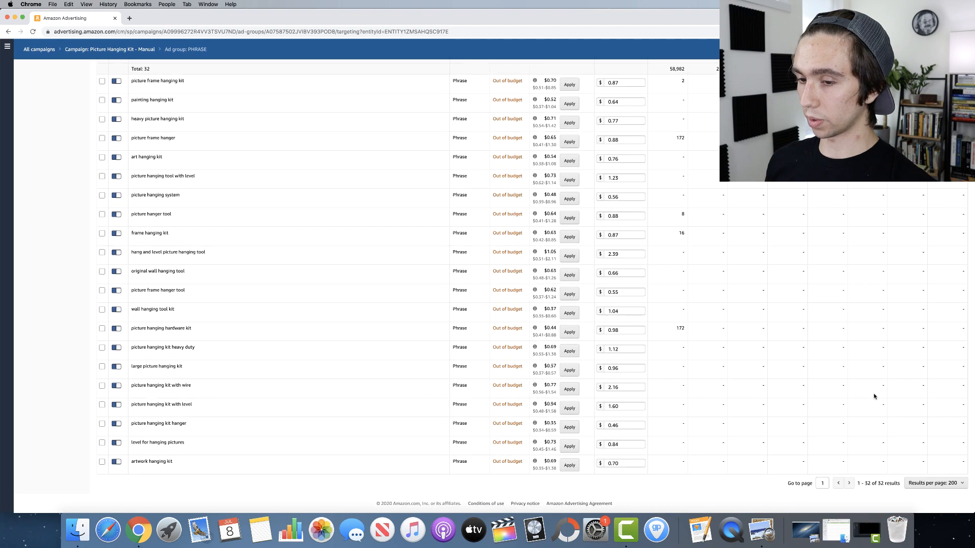
scroll(876, 415, "up", 8)
scroll(873, 397, "up", 1)
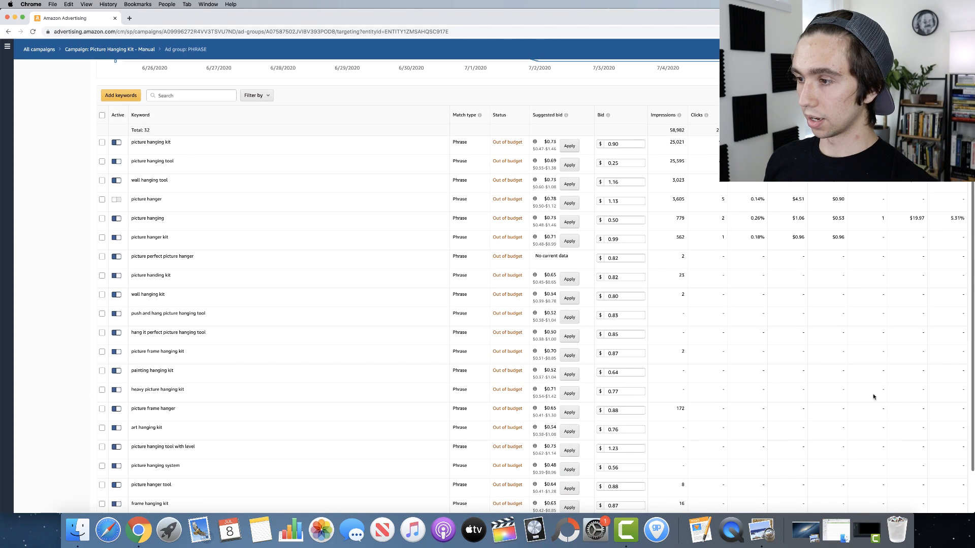
left_click(102, 257)
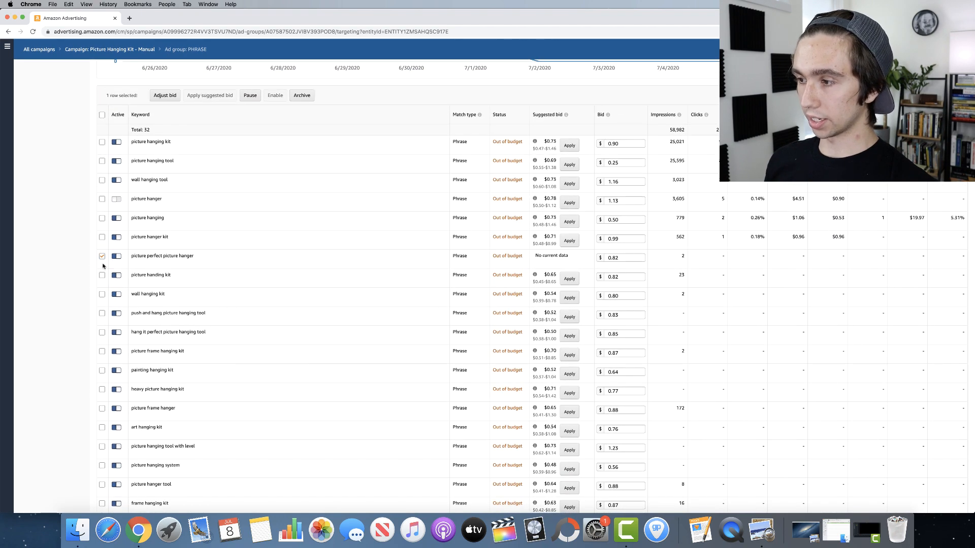
left_click(102, 276)
left_click(102, 295)
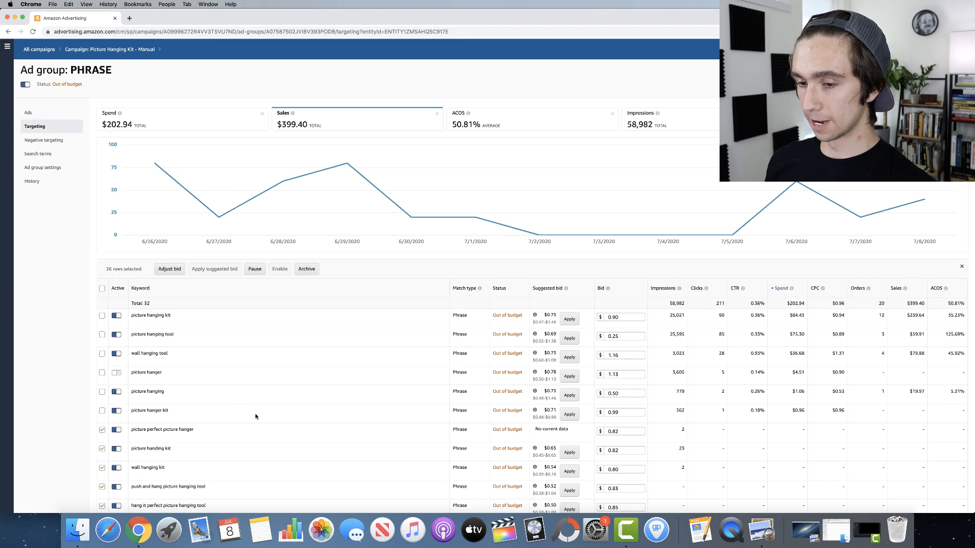
scroll(255, 413, "down", 15)
scroll(240, 414, "up", 15)
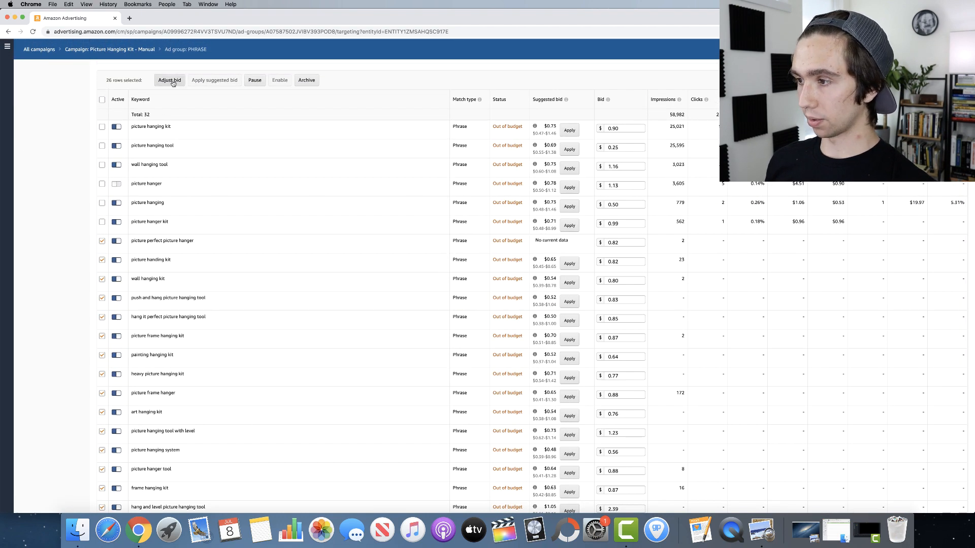
- Increase the bids of the selected PHRASE keywords by 25%, save and acknowledge the update
left_click(173, 83)
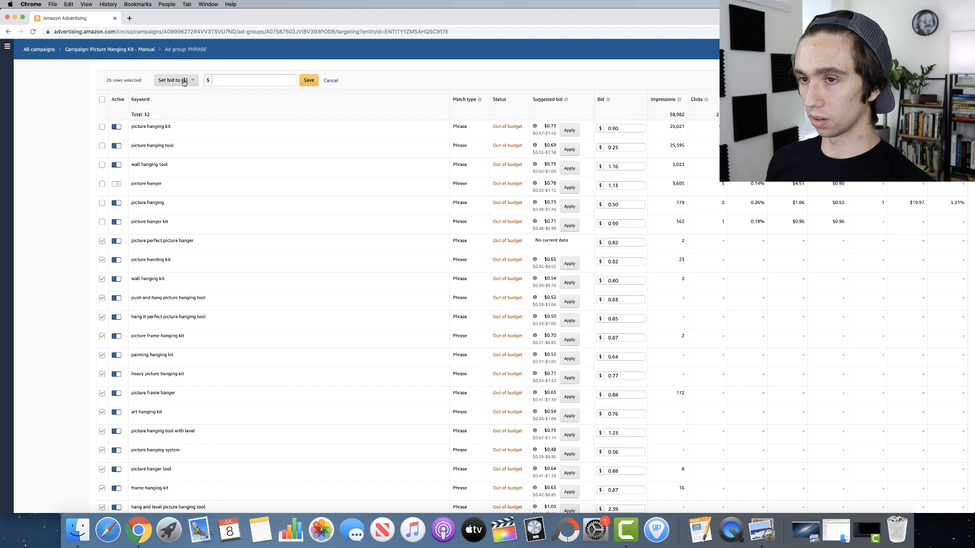
left_click(177, 86)
left_click(190, 93)
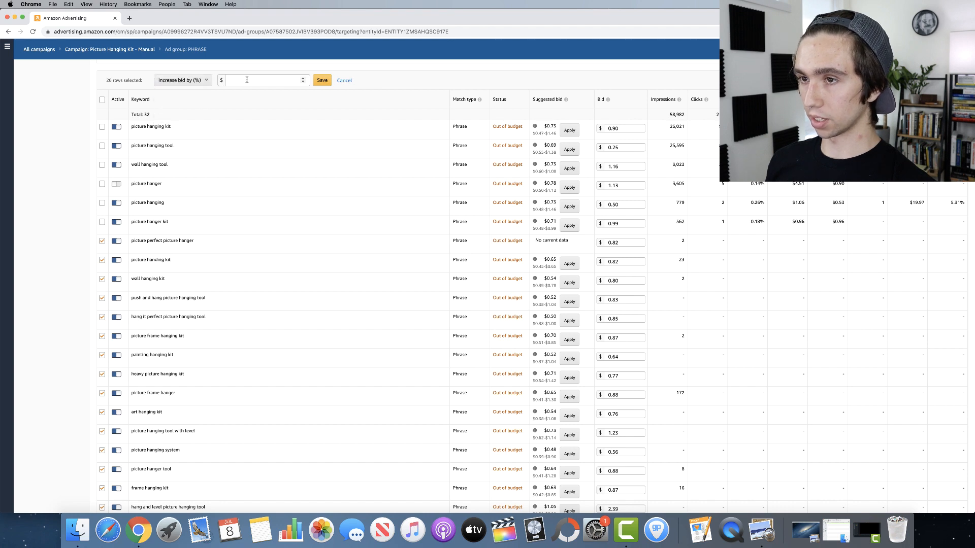
left_click(247, 80)
type("25")
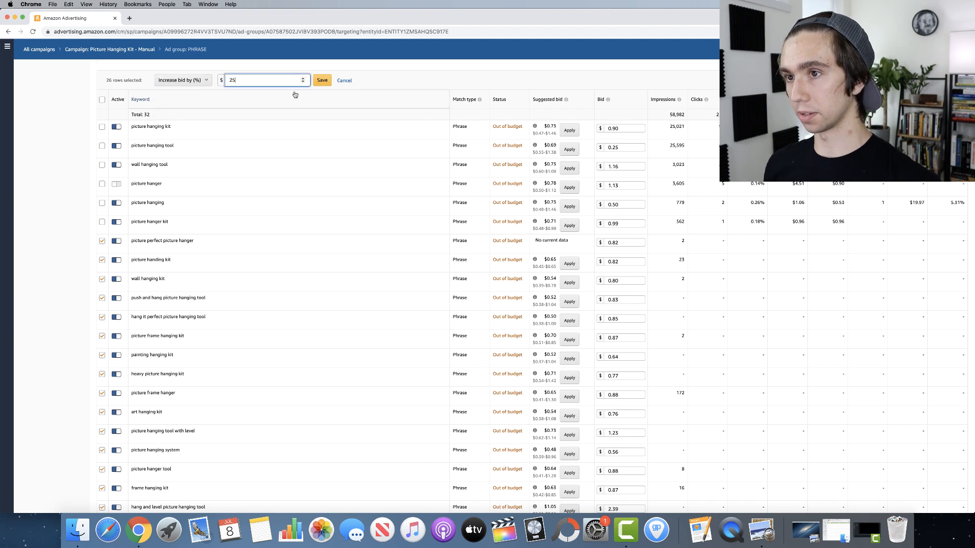
left_click(322, 80)
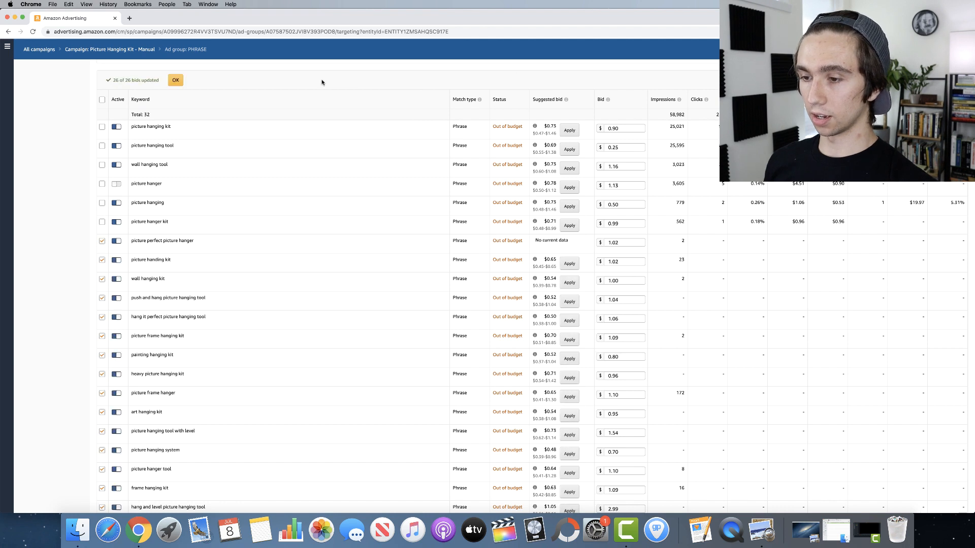
left_click(175, 81)
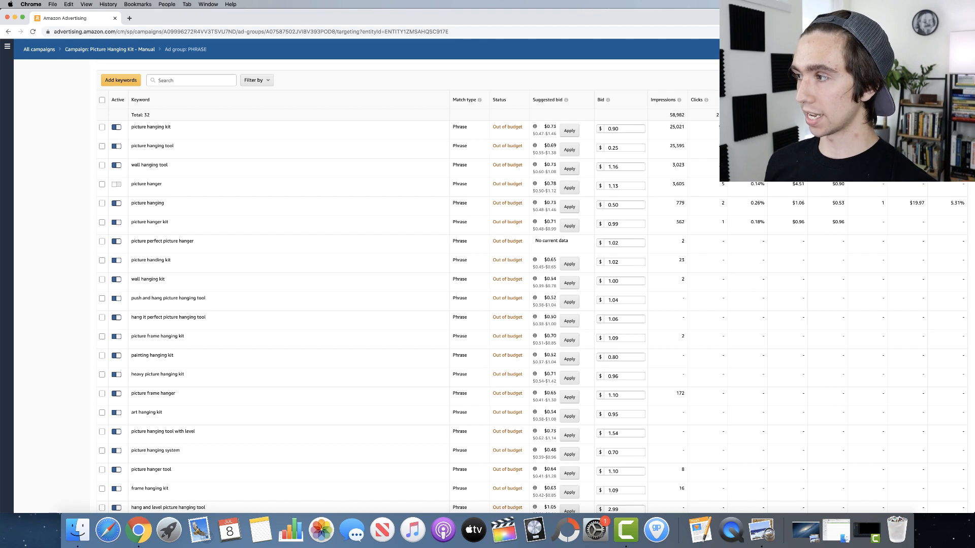
- Open the PHRASE ad group's search terms, sort them by most orders and compare the "wall hanging tool" search term with its keyword
scroll(920, 233, "up", 5)
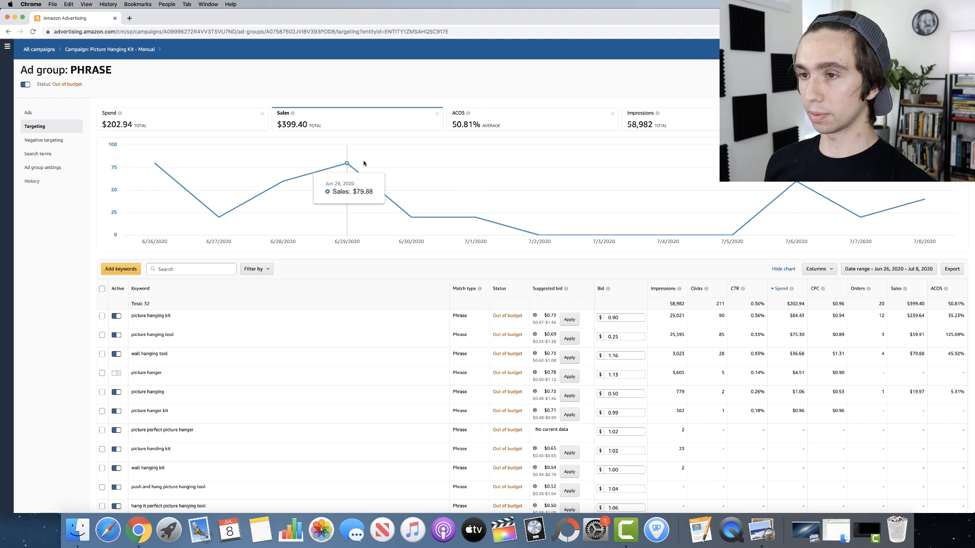
left_click(54, 154)
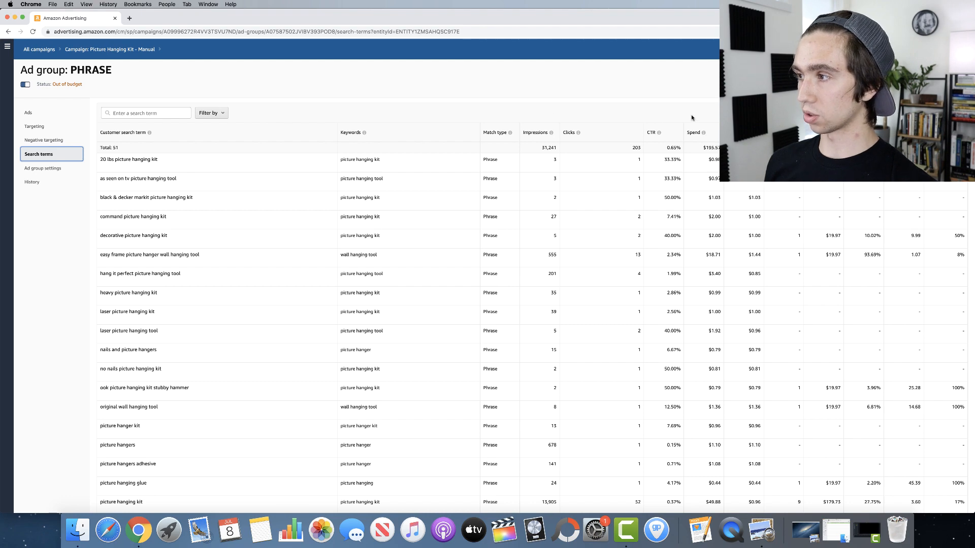
left_click(777, 132)
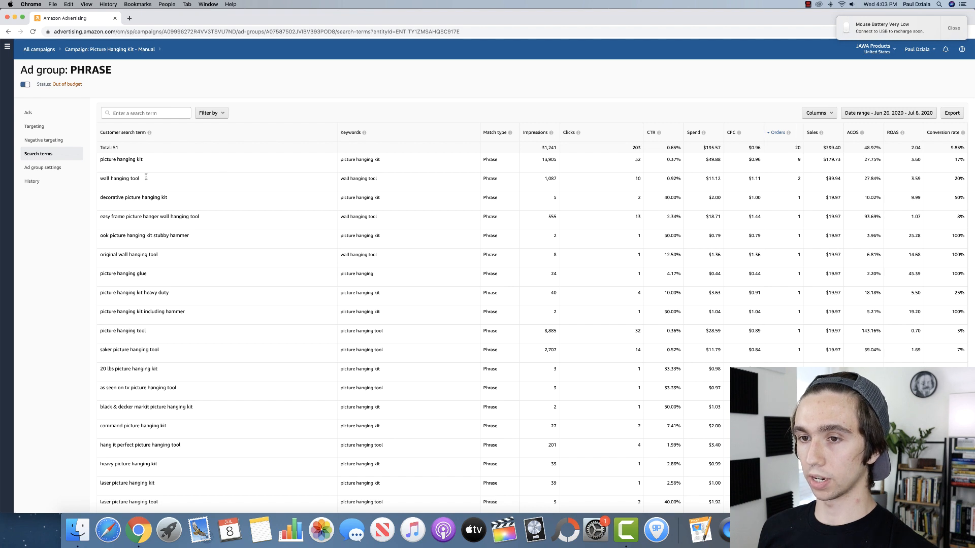
left_click_drag(146, 177, 101, 181)
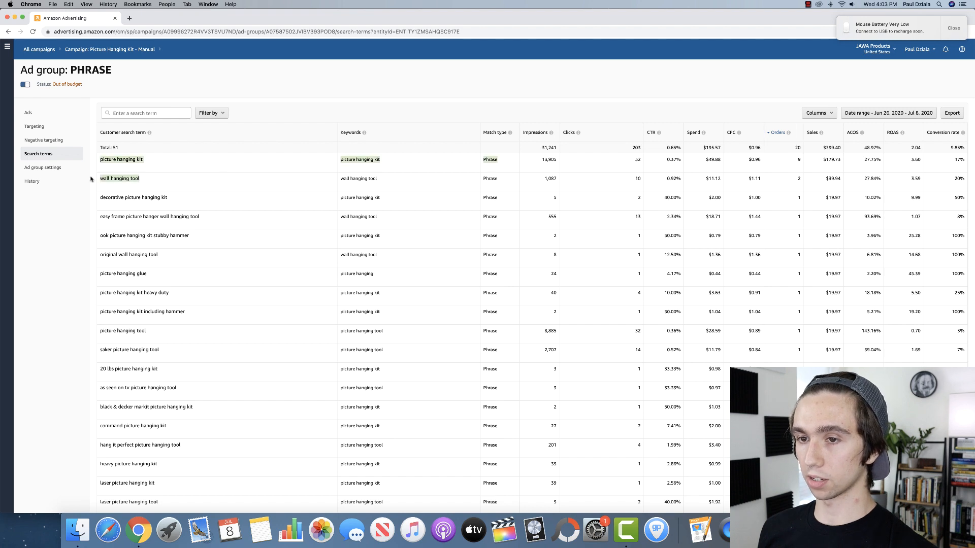
left_click_drag(388, 179, 337, 180)
left_click(385, 179)
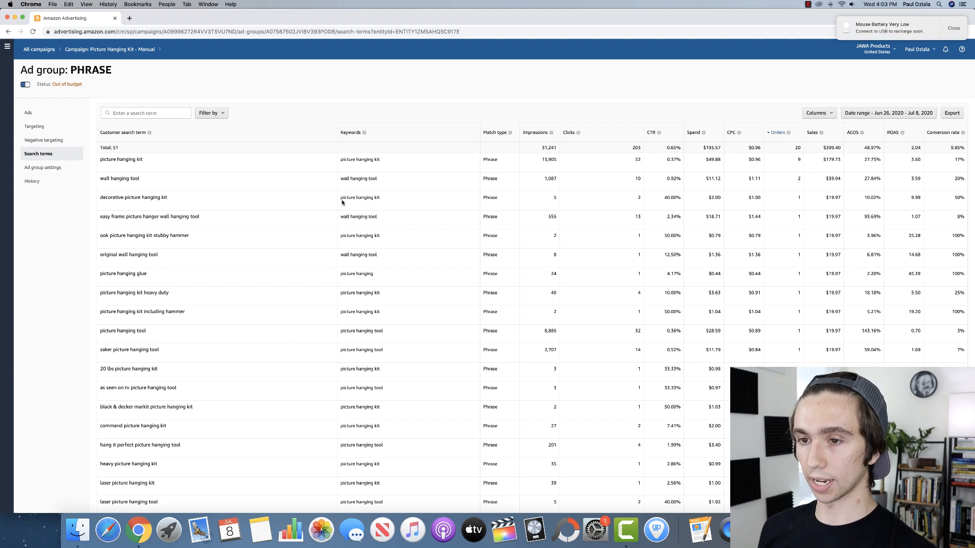
- Compare the "decorative picture hanging kit" search term with the keyword that triggered it in the PHRASE ad group
left_click_drag(169, 199, 100, 201)
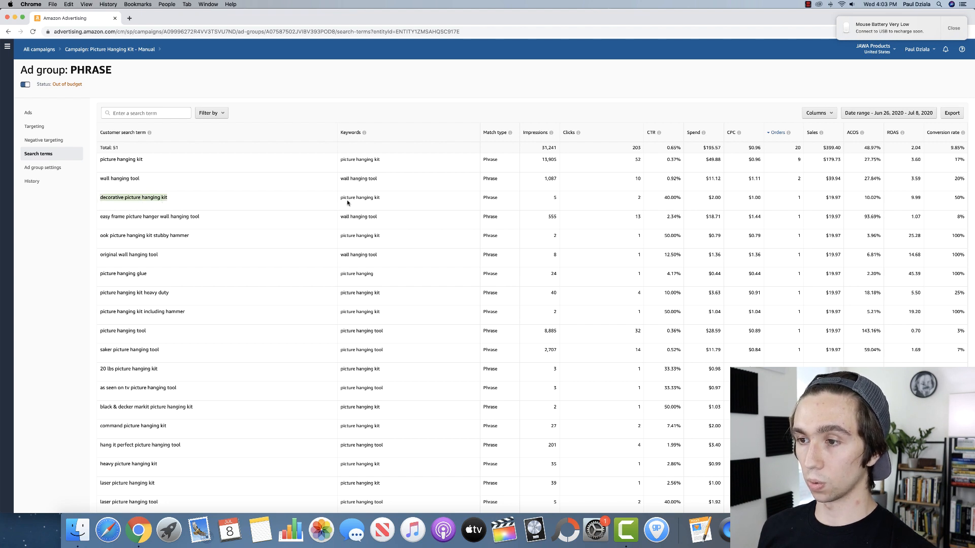
left_click_drag(341, 199, 401, 201)
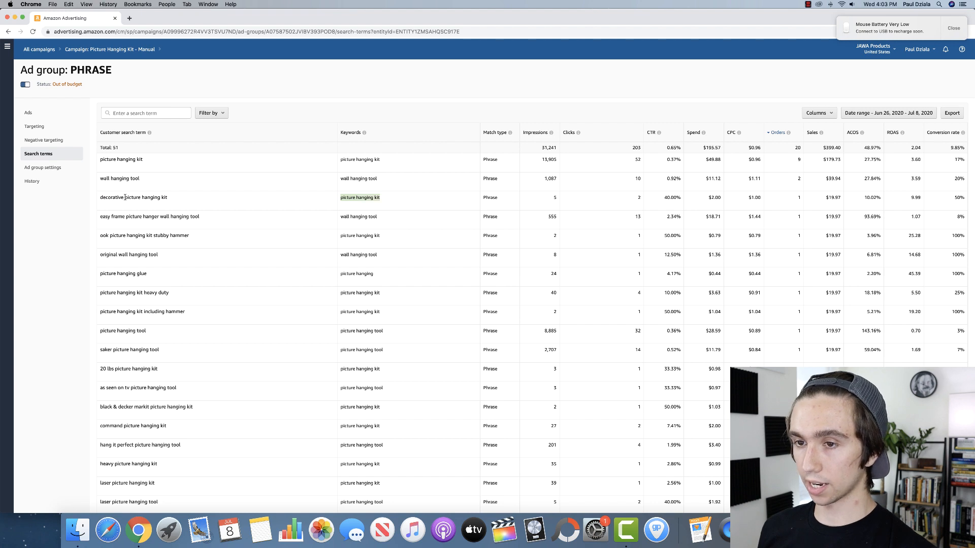
left_click_drag(125, 198, 167, 199)
left_click(94, 202)
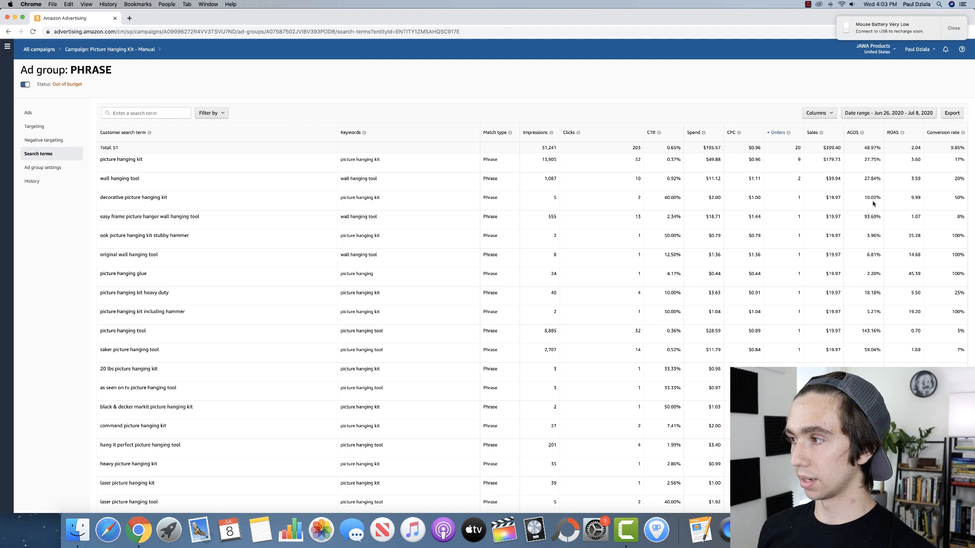
- Sort the PHRASE search terms by highest ACOS, review "picture hanging kit heavy duty" through "ook picture hanging kit stubby hammer", and export the report
left_click(856, 133)
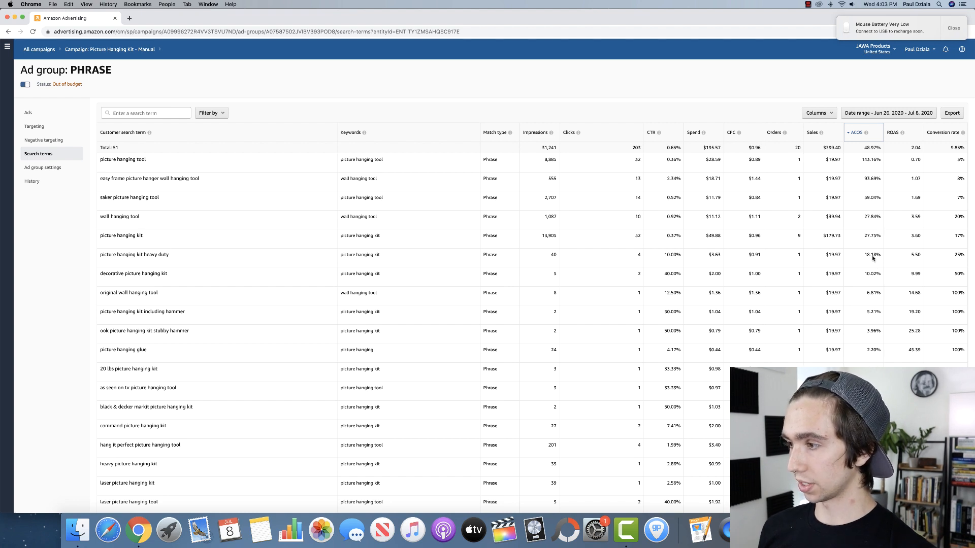
left_click_drag(100, 255, 194, 334)
left_click(70, 319)
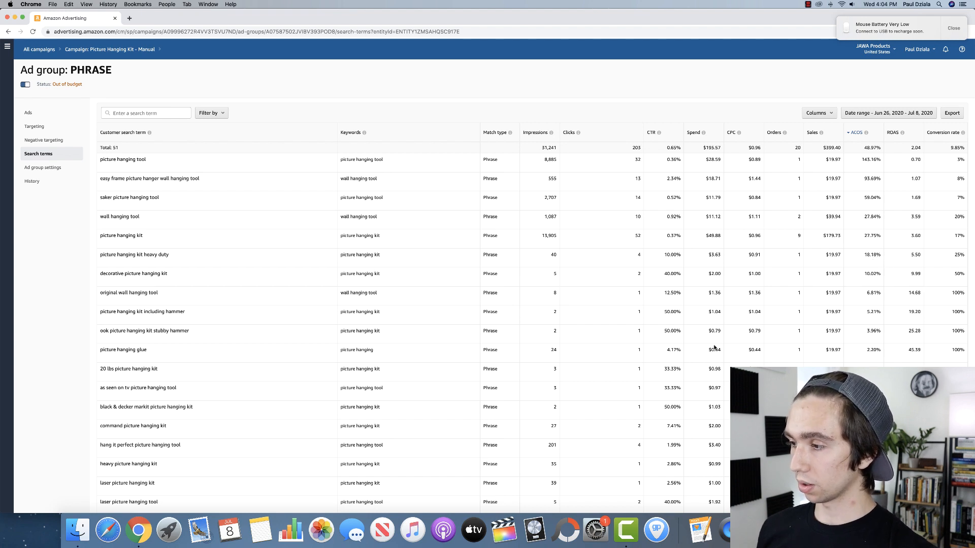
left_click(947, 114)
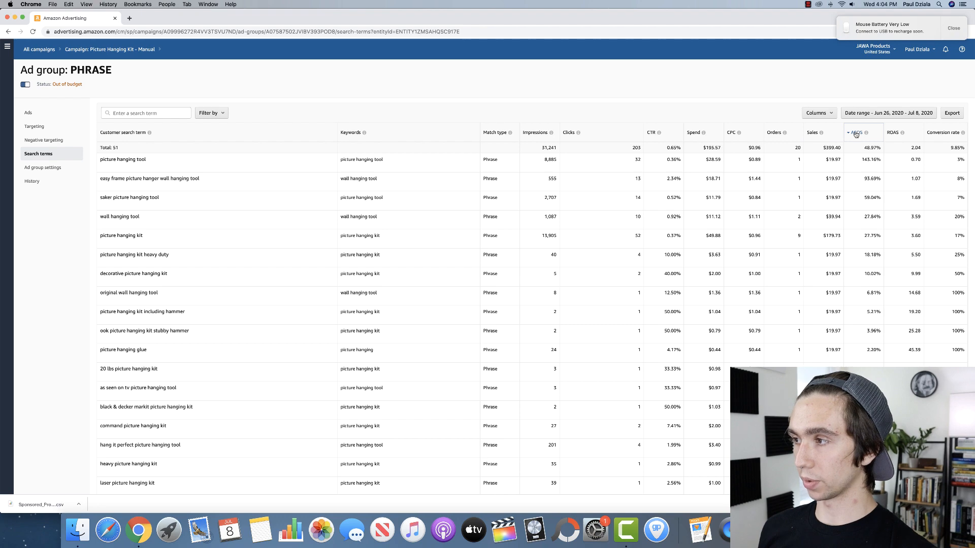
- Sort the search terms by highest spend and add "smart saker picture hanging kit" as a negative exact keyword to the PHRASE ad group
left_click(694, 133)
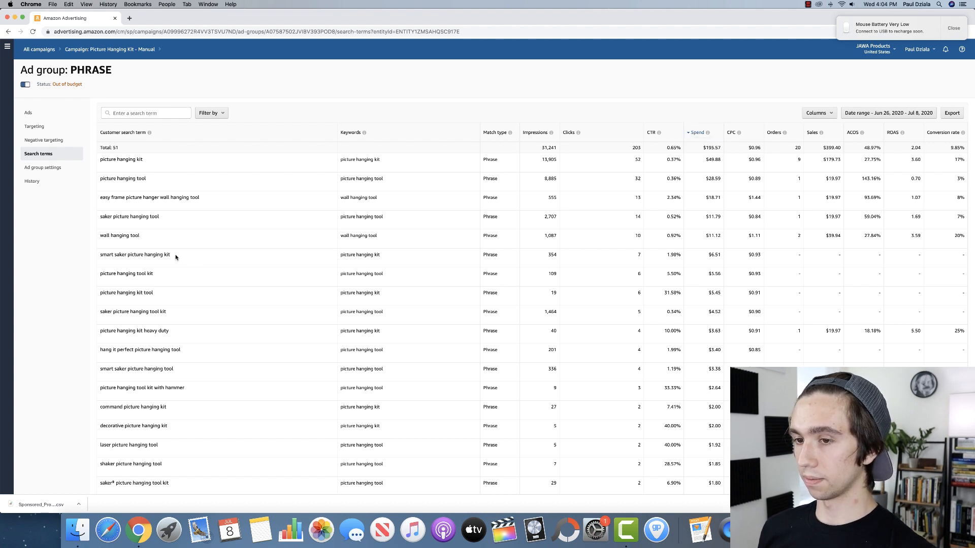
left_click_drag(176, 254, 98, 256)
key("super+c")
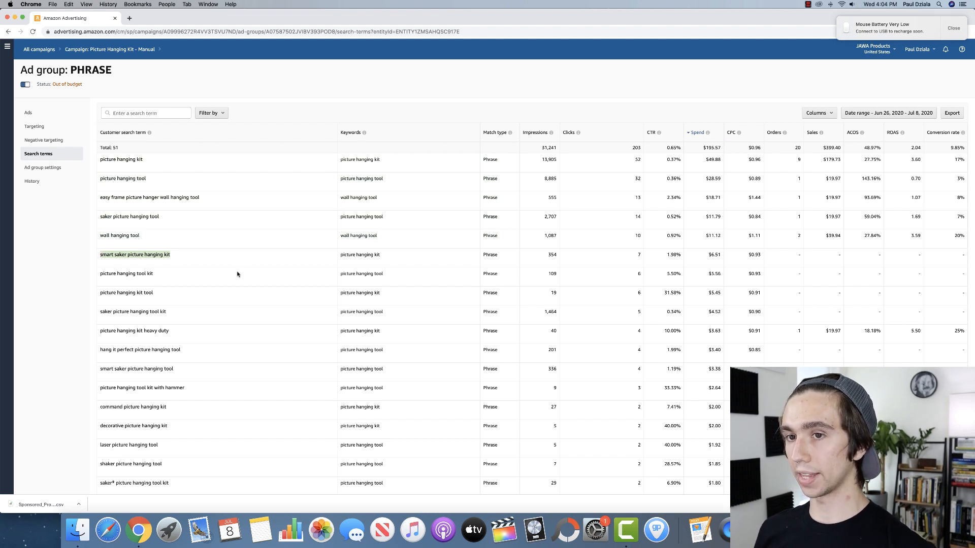
left_click(53, 141)
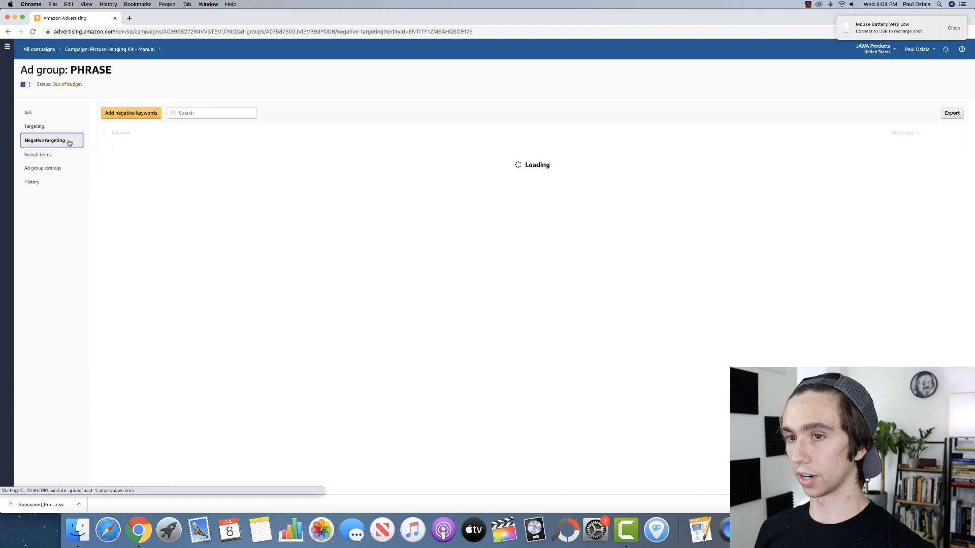
left_click(140, 115)
left_click(378, 172)
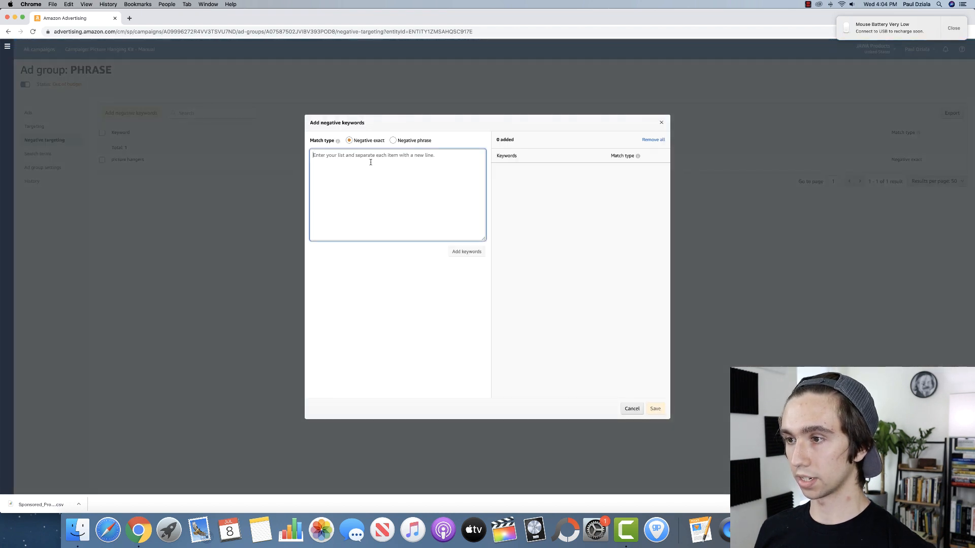
key("super+v")
left_click(468, 253)
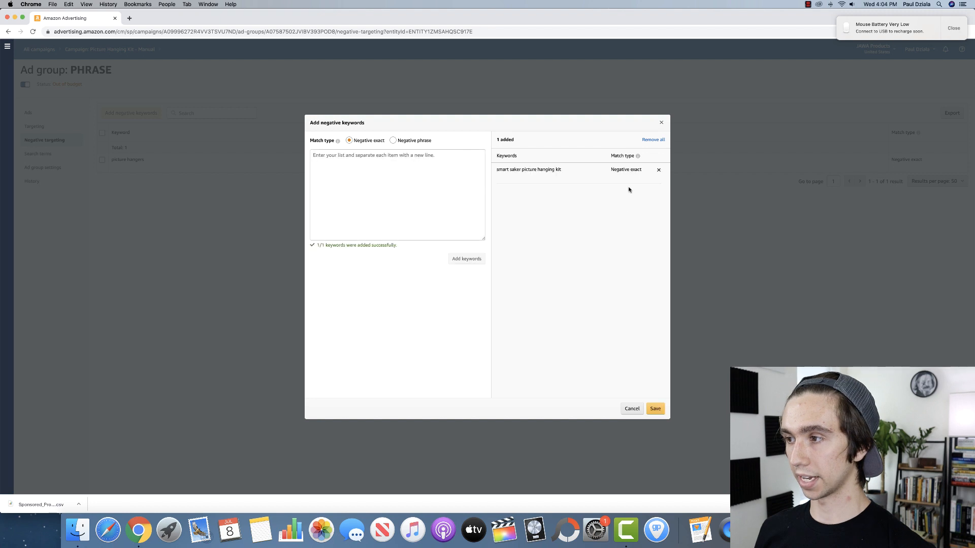
left_click(655, 409)
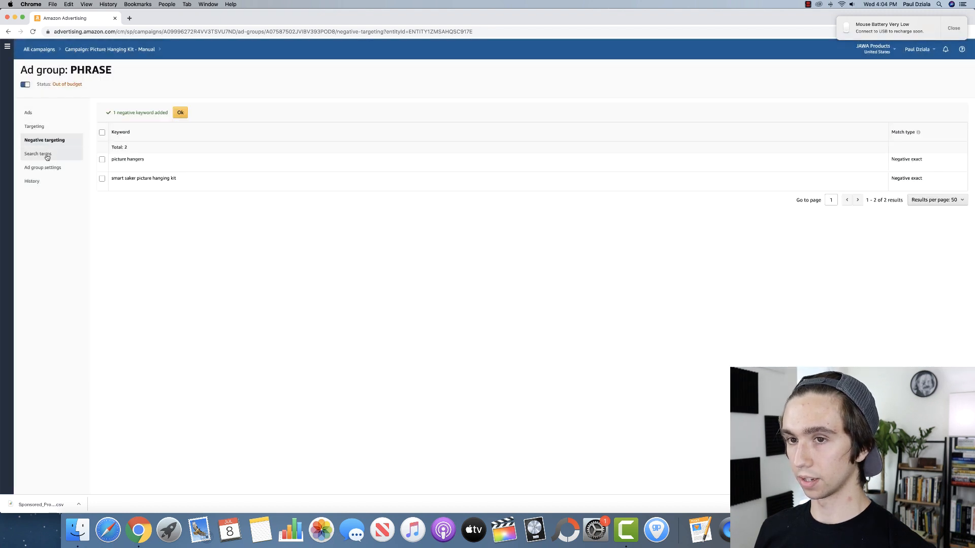
- Try to paste the "saker picture hanging tool kit" search term into a new PHRASE negative keyword entry, and clear the pasted list
left_click(46, 154)
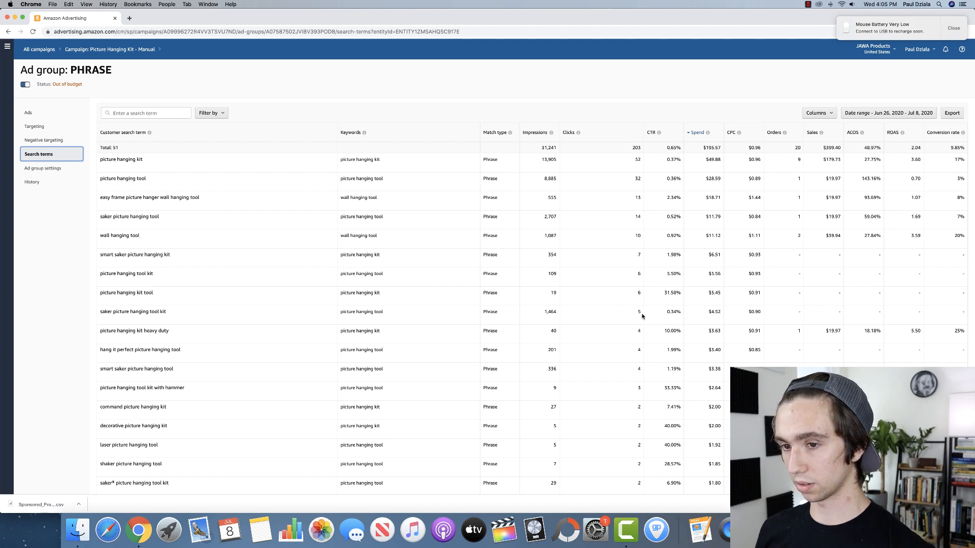
left_click_drag(190, 318, 95, 314)
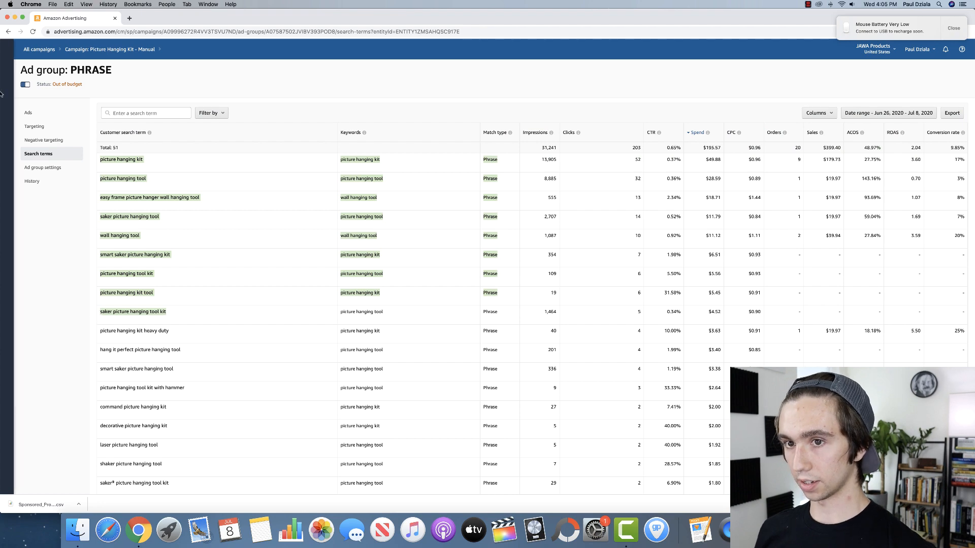
left_click(56, 141)
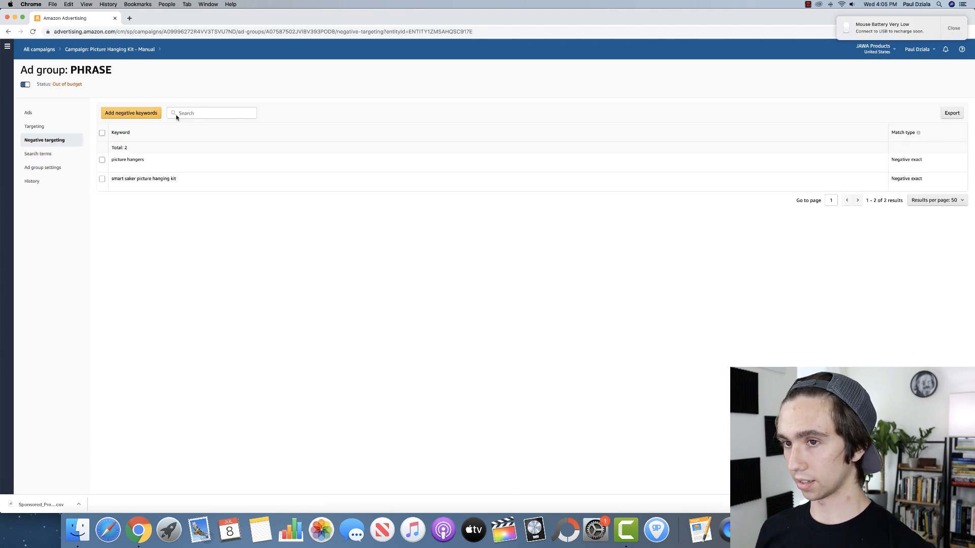
left_click(153, 113)
left_click(320, 165)
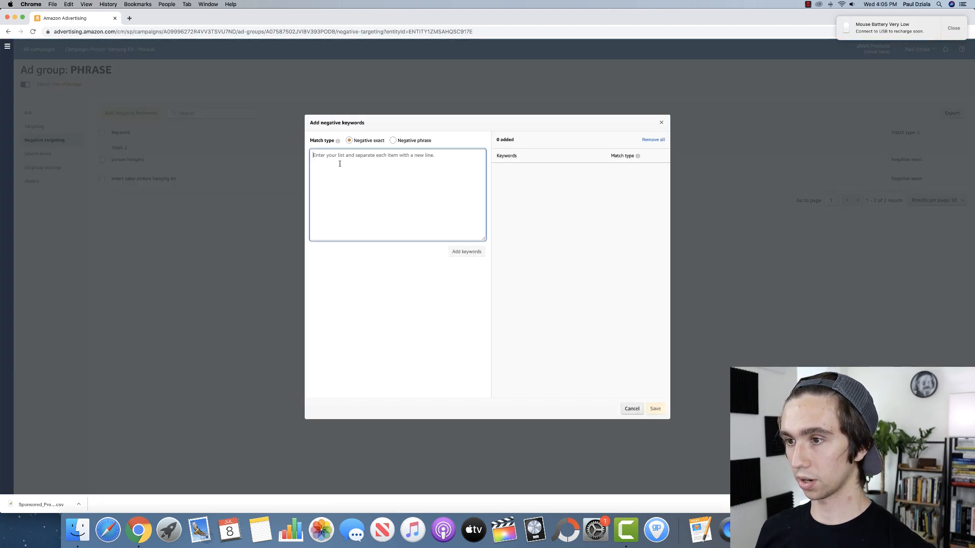
key("super+v")
left_click_drag(386, 234, 243, 127)
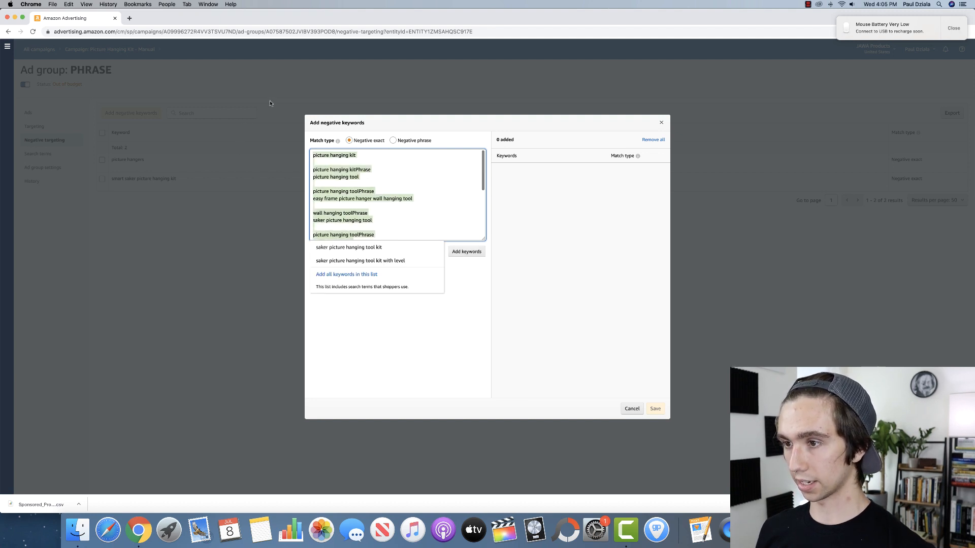
key("BackSpace")
- Add "saker" as a negative phrase keyword to the PHRASE ad group, save and acknowledge the update
left_click(393, 140)
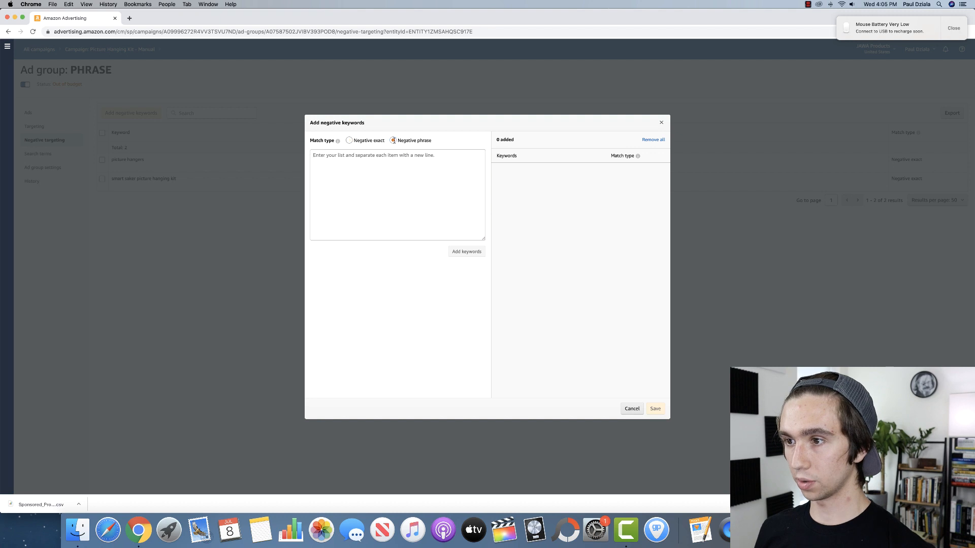
left_click(358, 160)
type("saker")
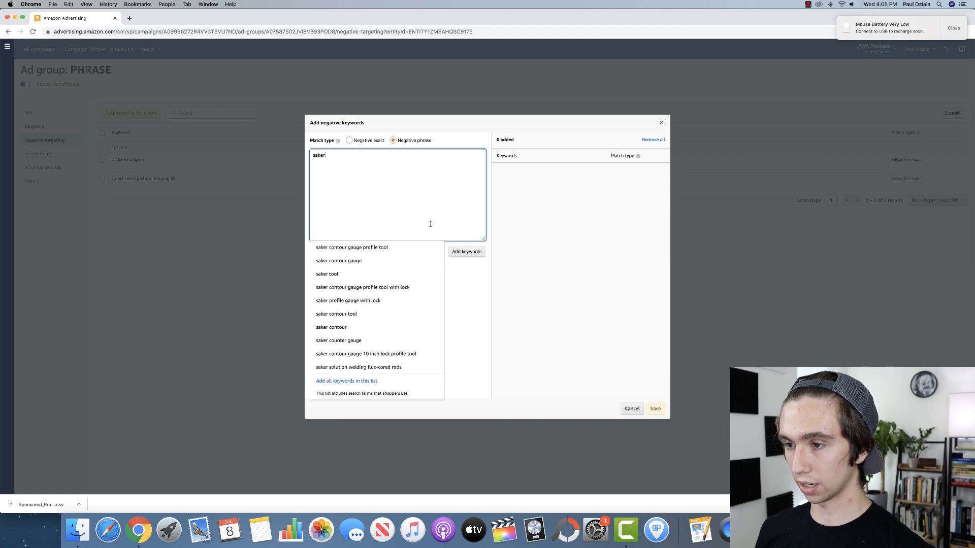
left_click(468, 253)
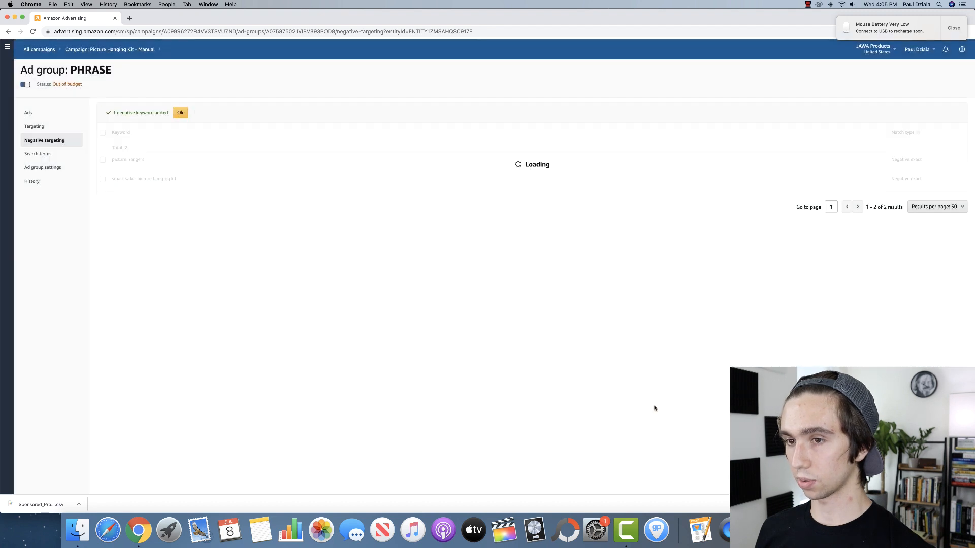
left_click(655, 409)
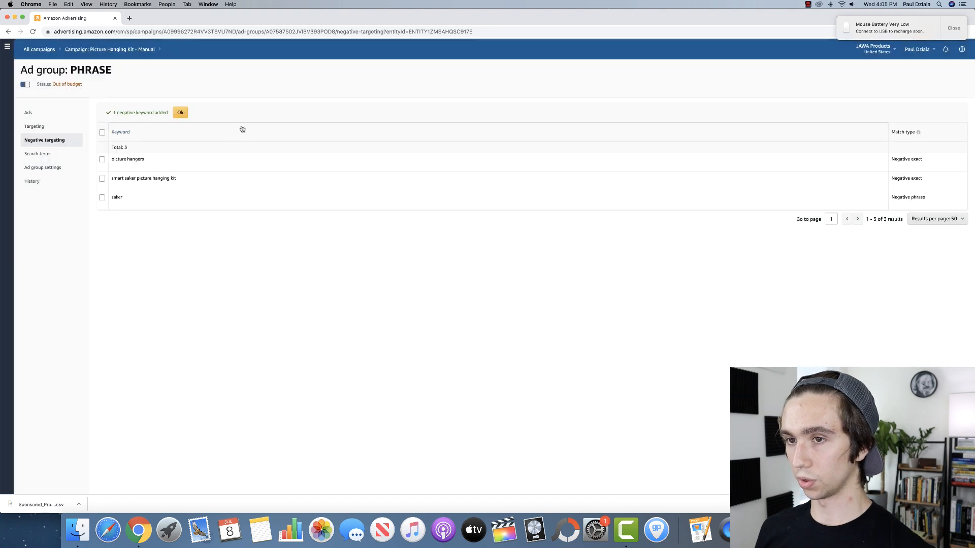
left_click(181, 112)
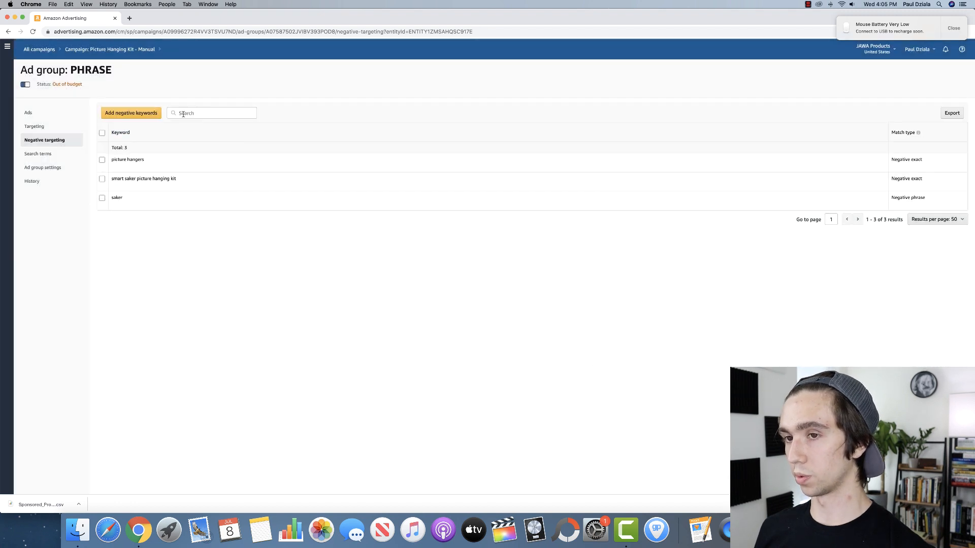
- Review the clicks and orders of the highest-spend PHRASE search terms, and dismiss the mouse battery notification
left_click(42, 153)
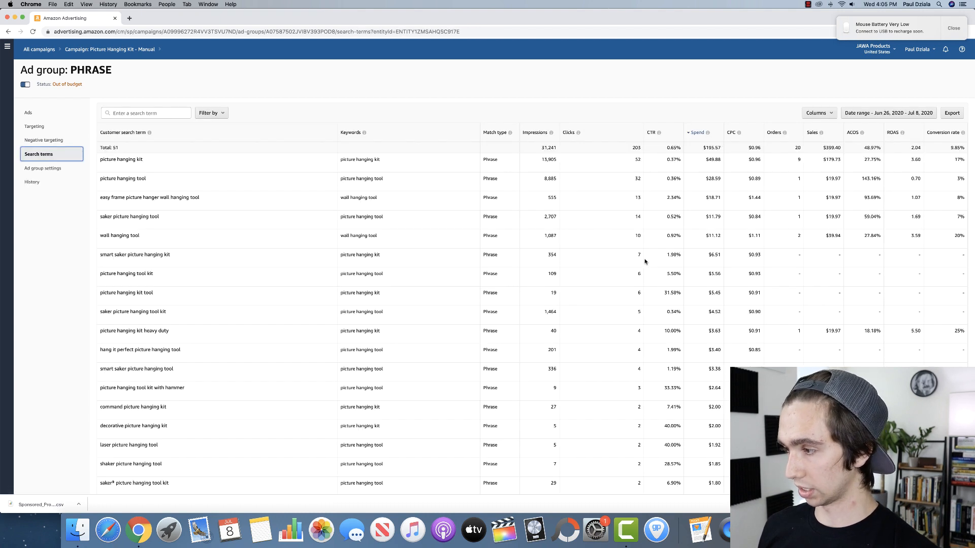
scroll(643, 259, "down", 1)
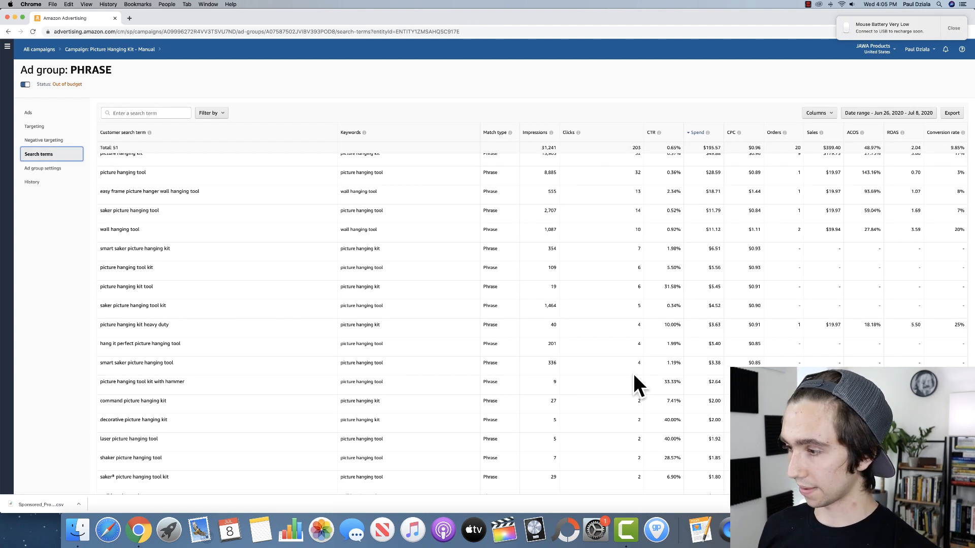
scroll(630, 462, "down", 1)
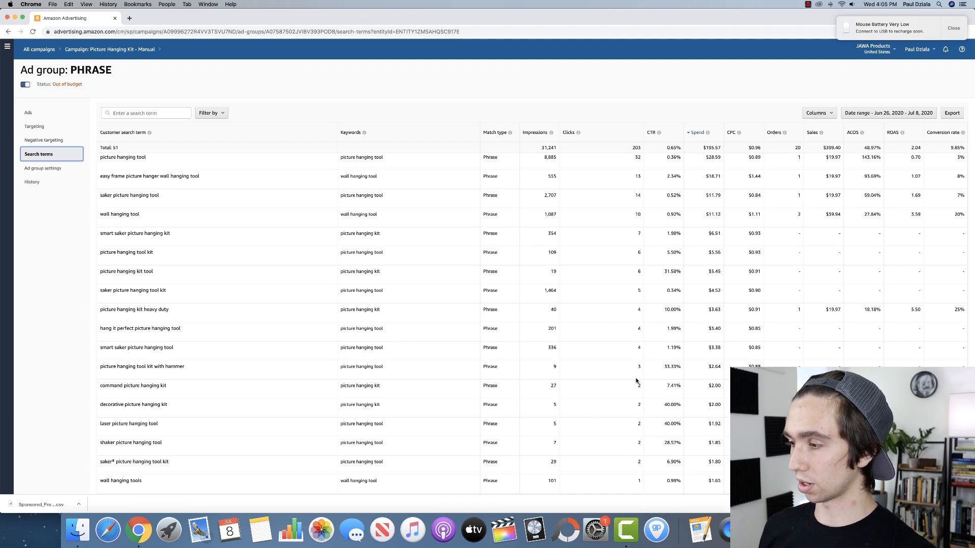
scroll(636, 381, "up", 1)
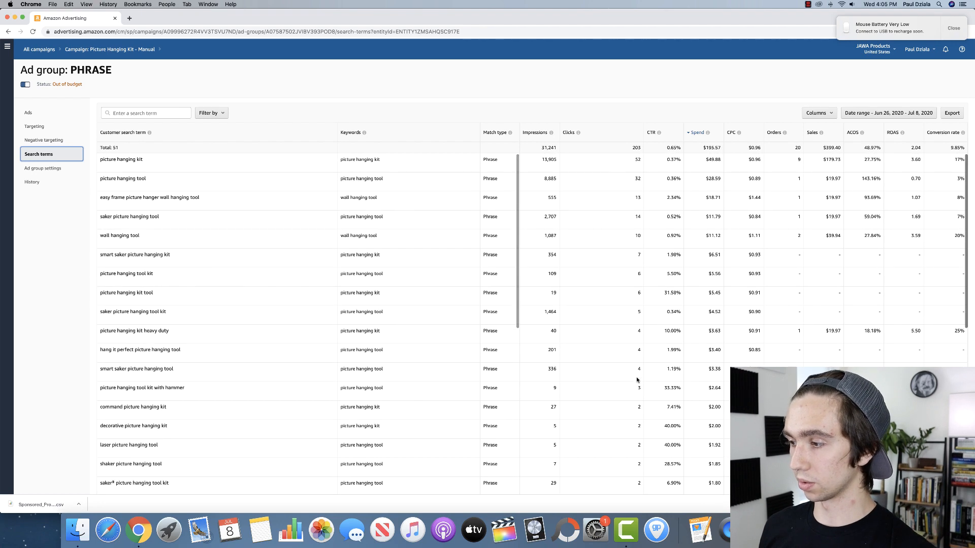
scroll(638, 380, "down", 1)
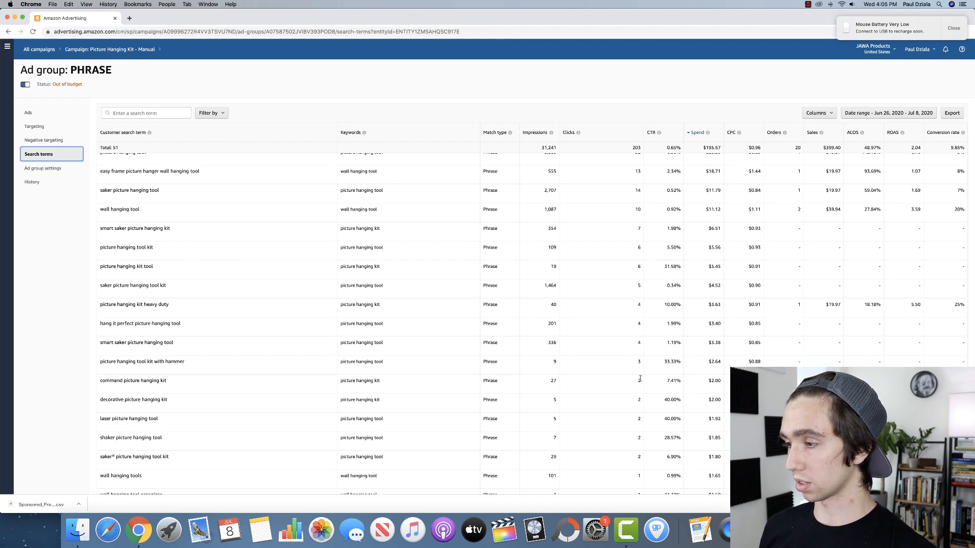
scroll(641, 380, "up", 1)
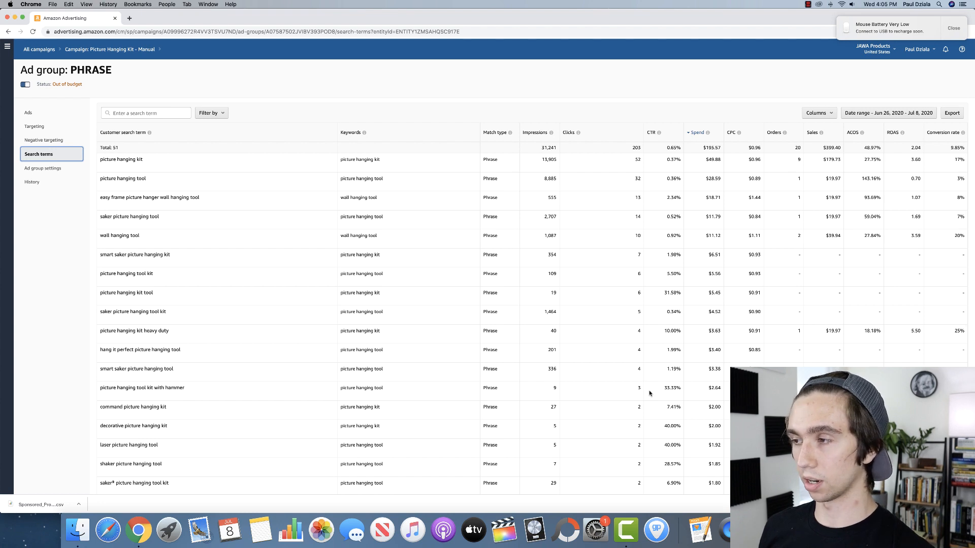
left_click(953, 28)
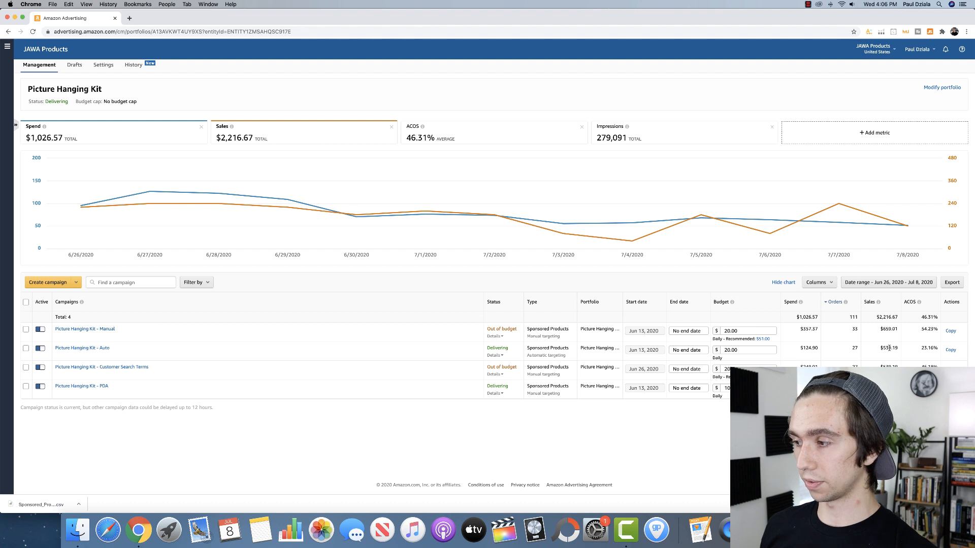
- Open the targeting of Ad group 1 in the Picture Hanging Kit - Auto campaign and check the Loose match and Complements spend
left_click(88, 349)
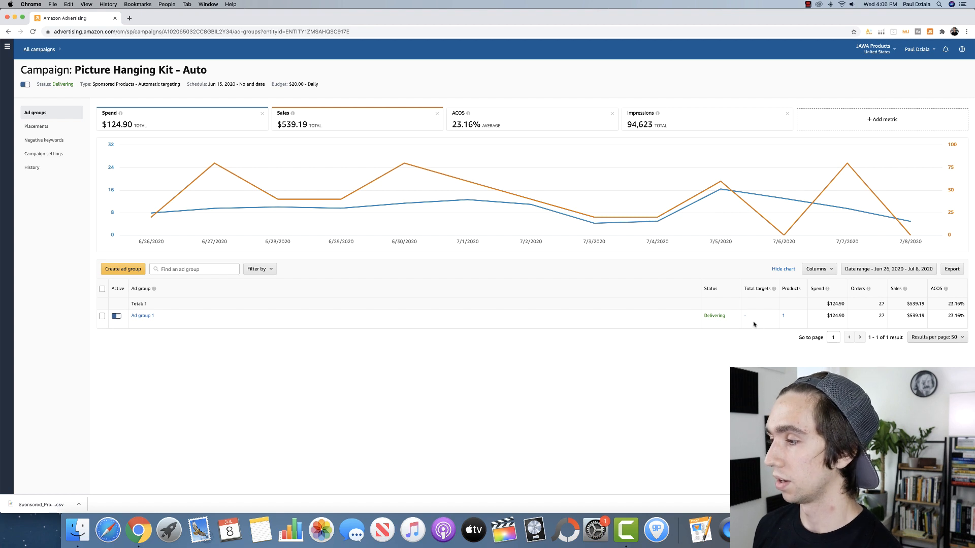
left_click(745, 316)
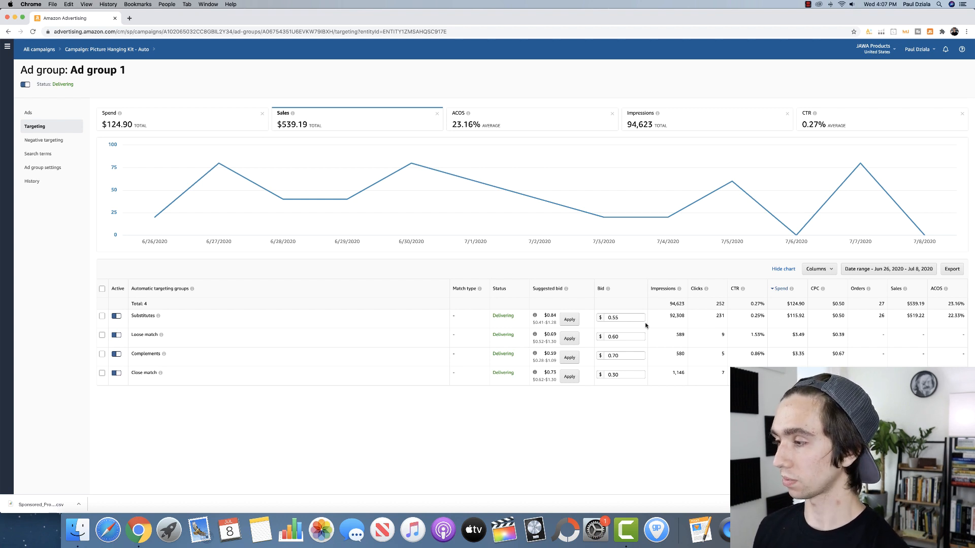
left_click_drag(792, 336, 807, 359)
left_click(717, 439)
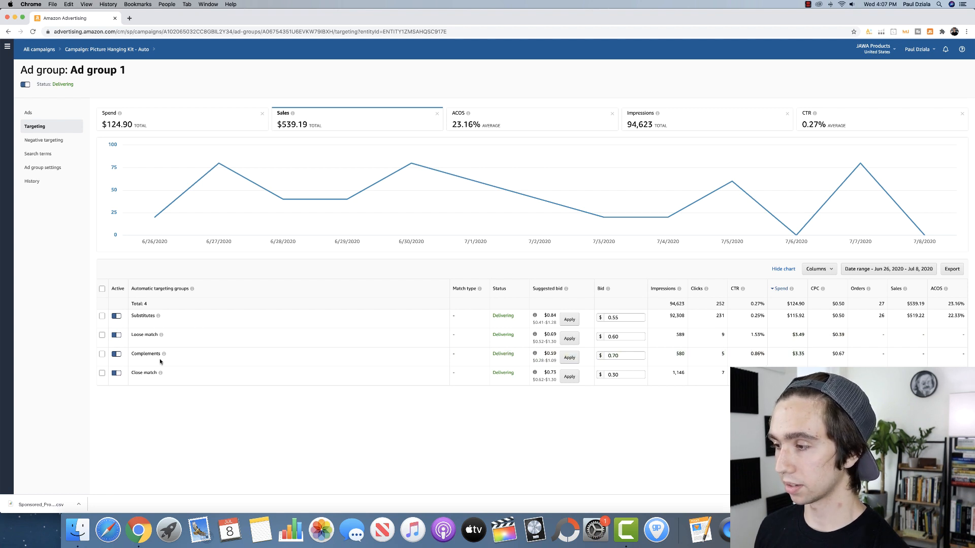
- Set the Loose match bid to $0.70 and save it
left_click(616, 337)
key("BackSpace")
key("BackSpace")
type("7")
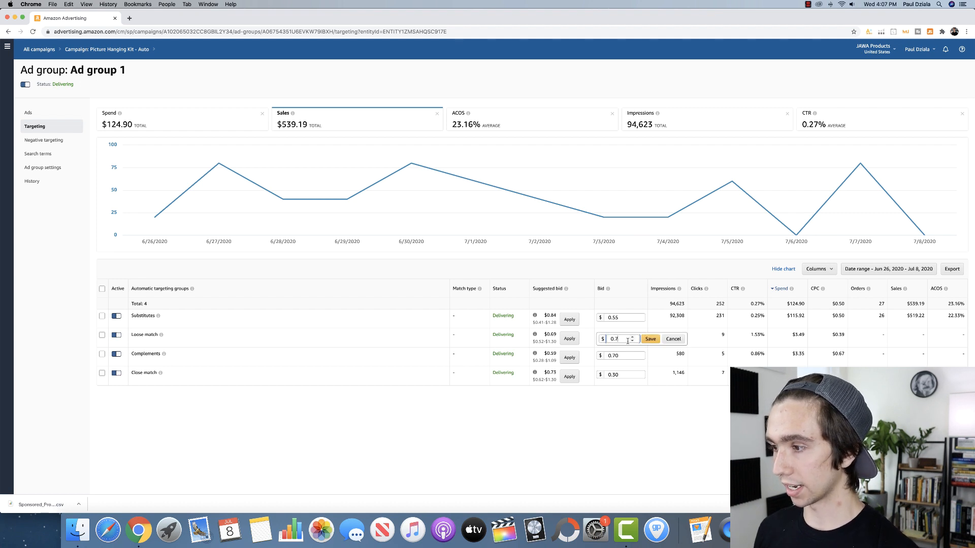
key("Return")
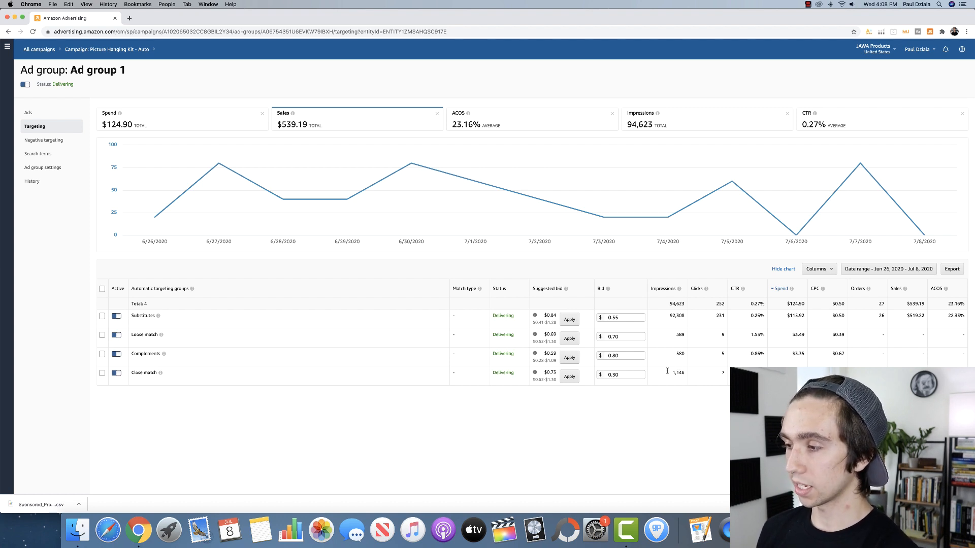
- Set the Close match bid to $0.33 and save it
left_click(626, 375)
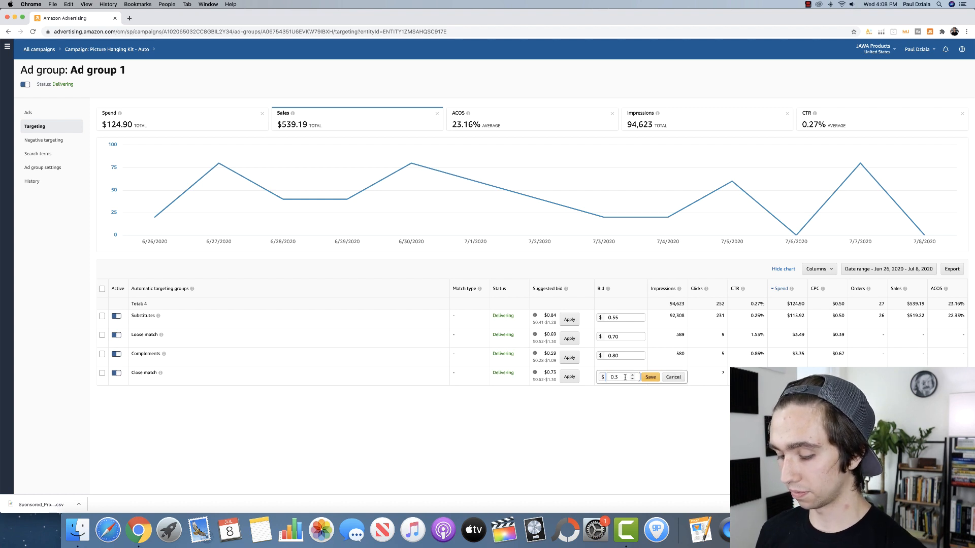
type("3")
left_click(651, 376)
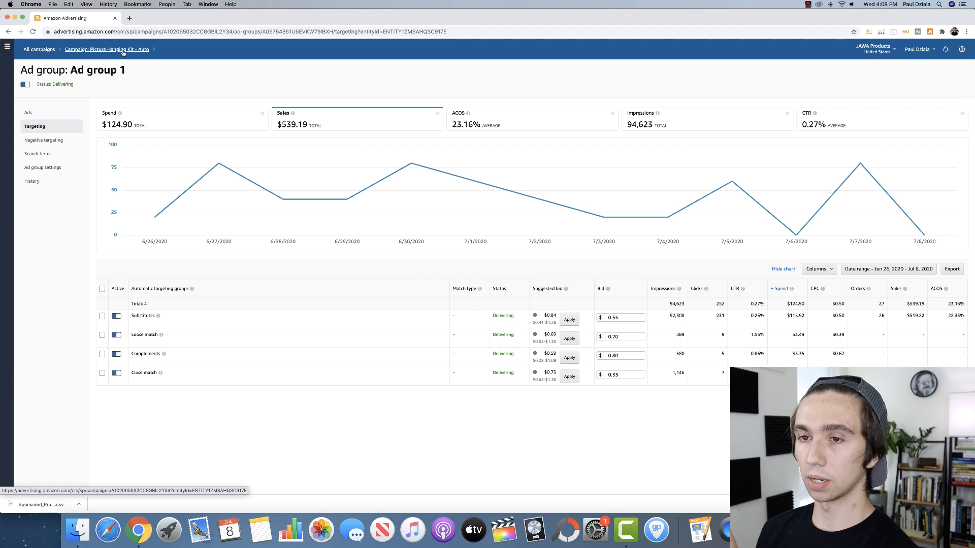
- Open the search terms of Ad group 1 and sort them by spend, highest first
left_click(40, 153)
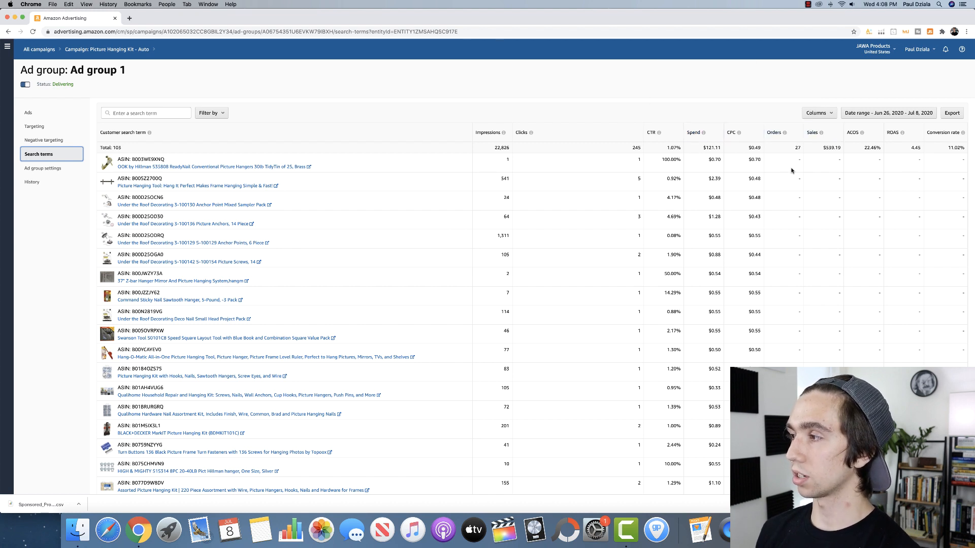
left_click(694, 133)
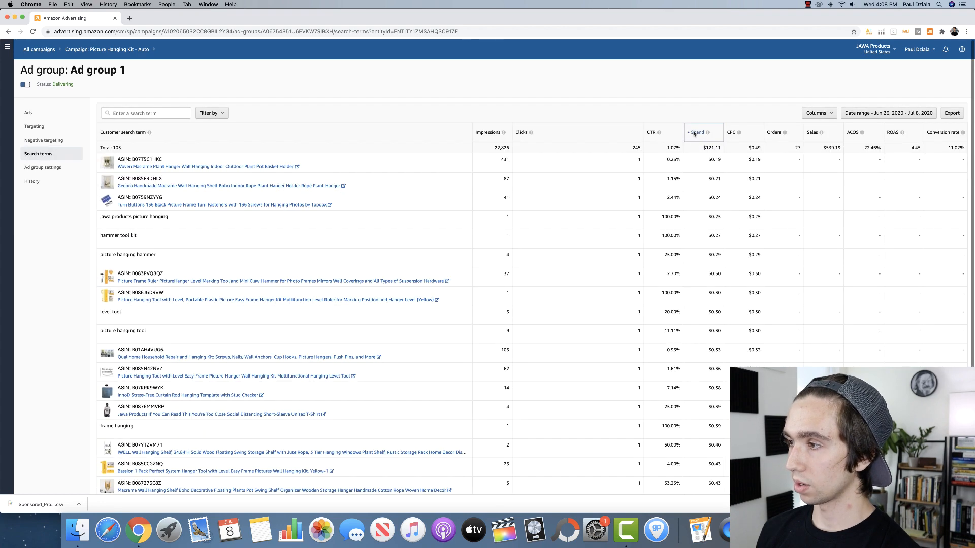
left_click(694, 131)
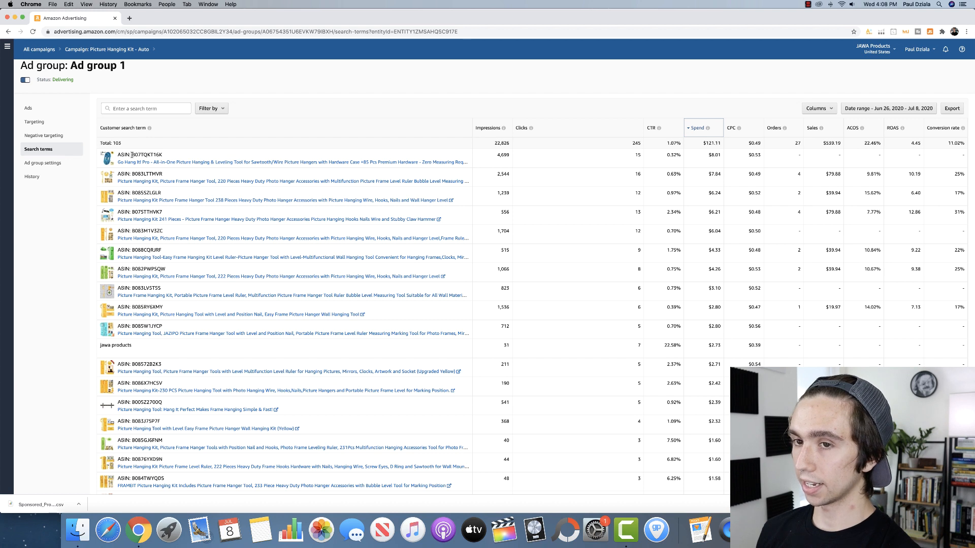
- Open the negative targeting of Ad group 1
right_click(60, 136)
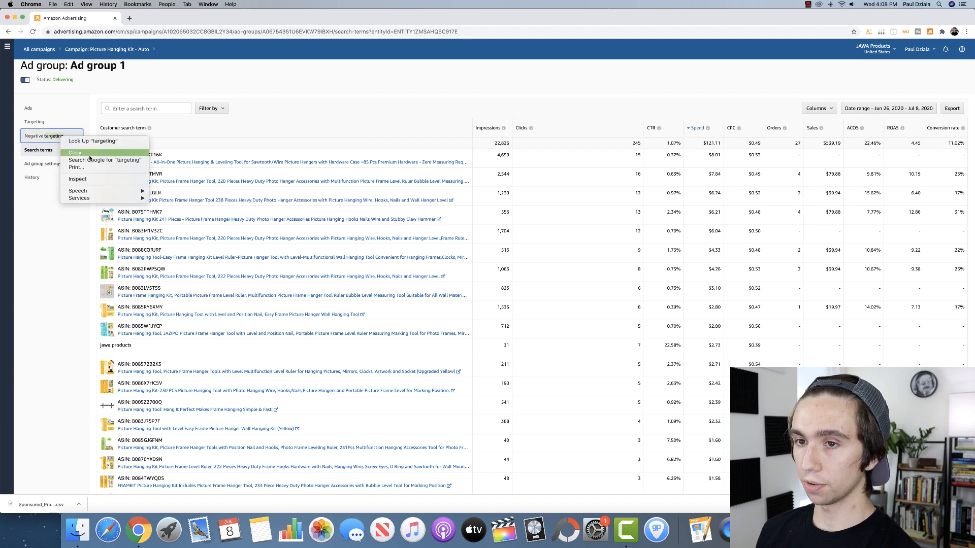
left_click(55, 139)
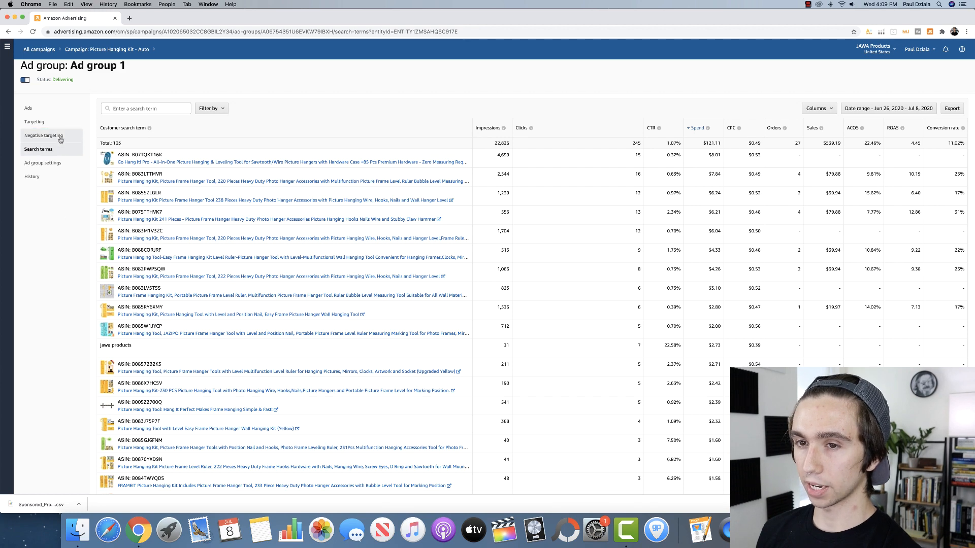
left_click(60, 138)
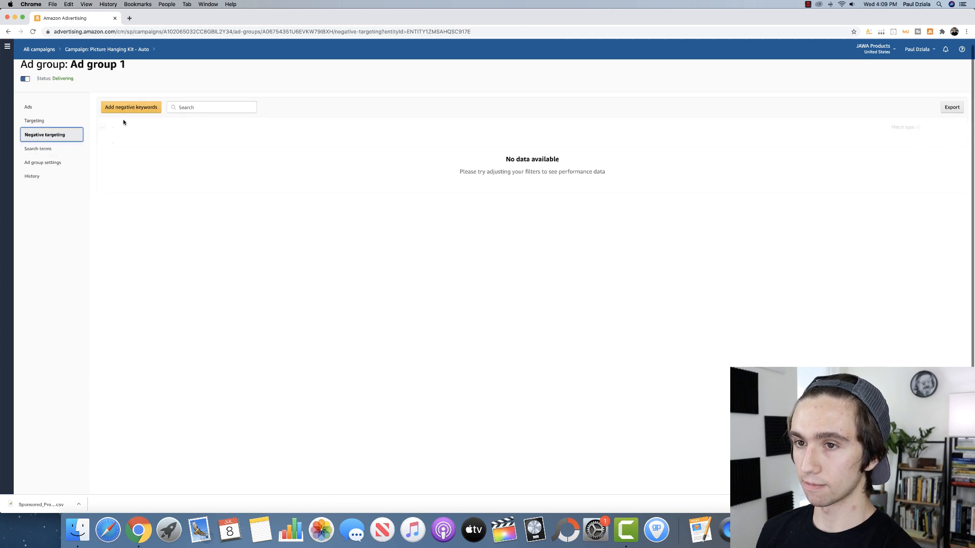
- Open Ad group 1's search terms in a second browser tab and sort them by spend, highest first
right_click(49, 149)
left_click(41, 257)
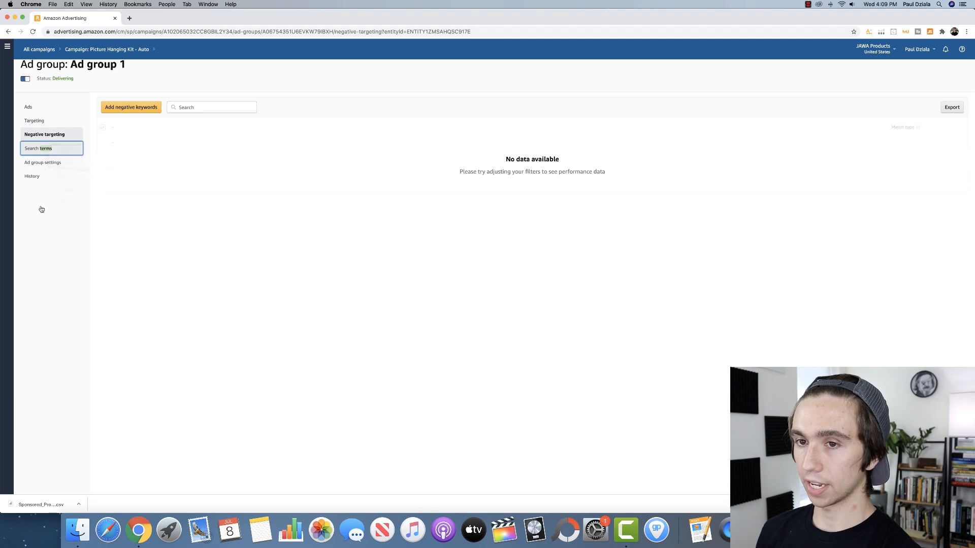
left_click(130, 18)
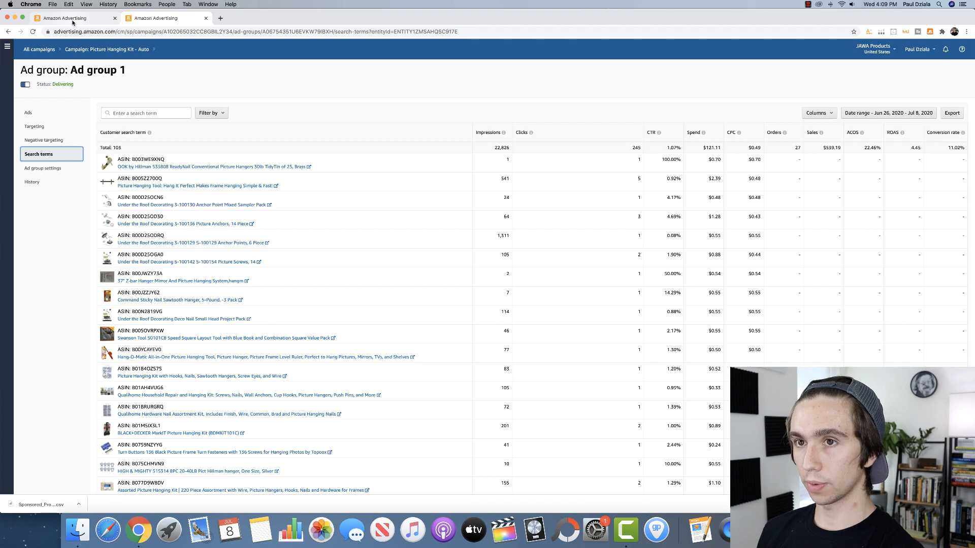
left_click(73, 23)
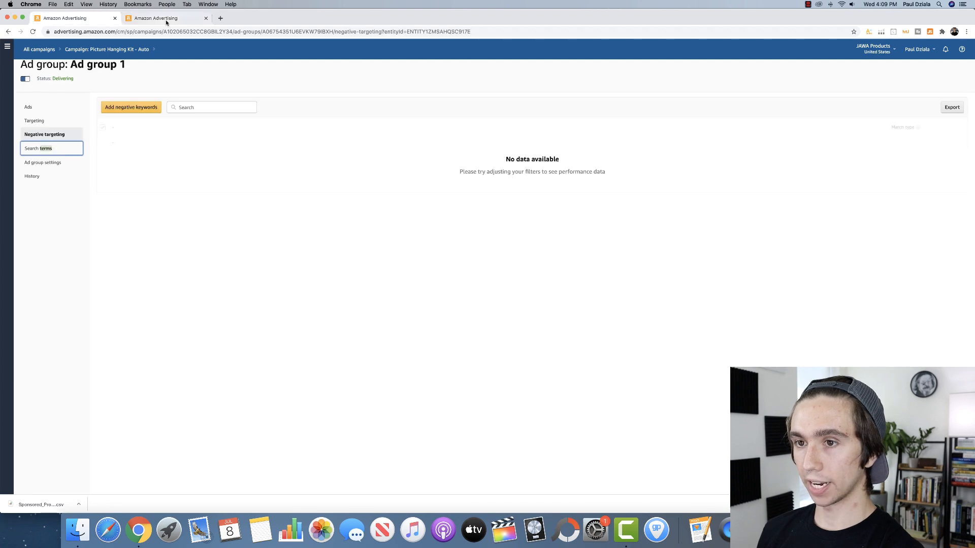
left_click(168, 19)
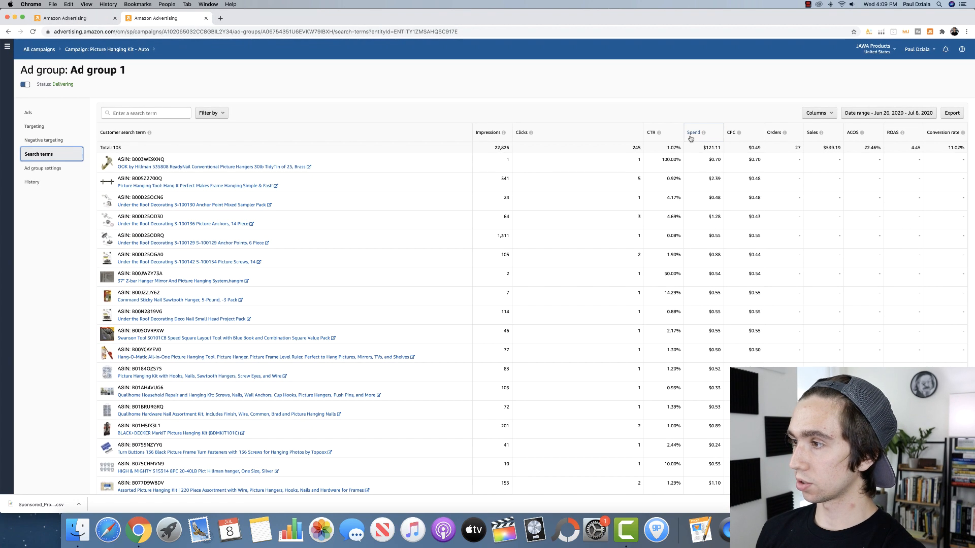
left_click(693, 133)
left_click(692, 136)
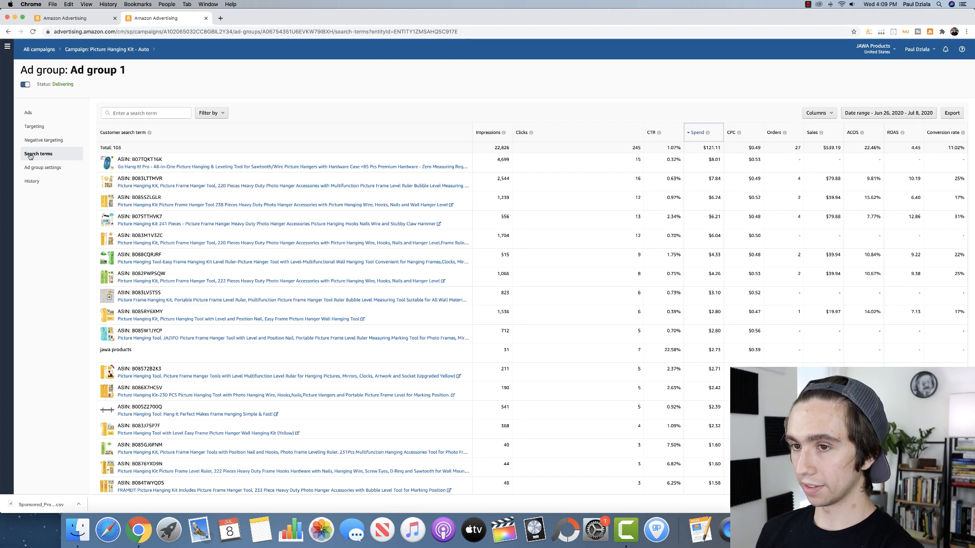
- Copy the ASIN B07TQKT16K from the search terms, add it as a negative exact keyword to Ad group 1 and save
left_click_drag(132, 160, 163, 160)
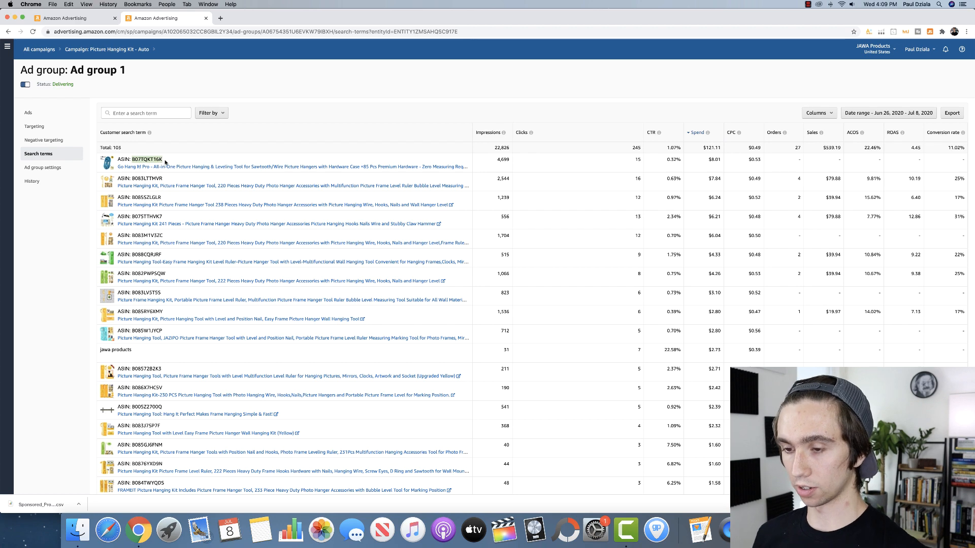
left_click(65, 18)
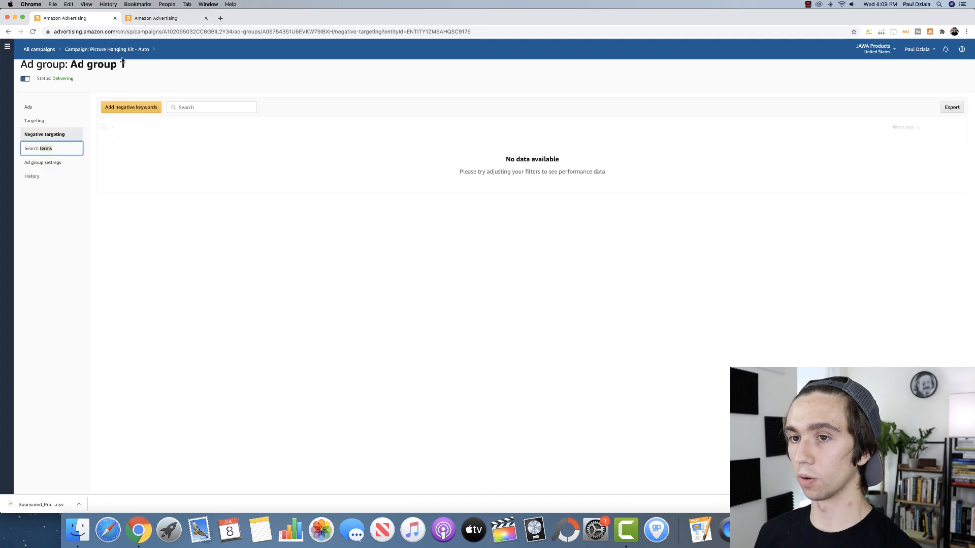
left_click(138, 108)
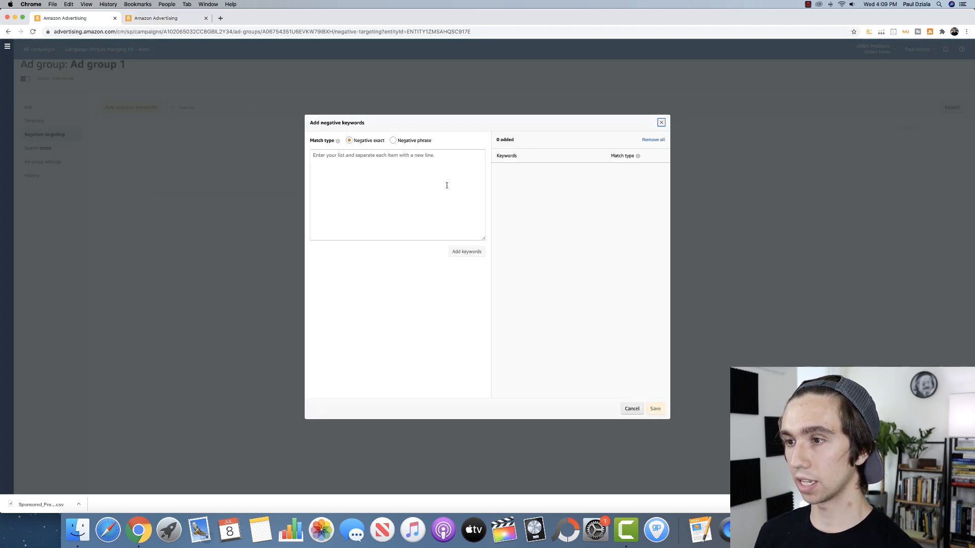
left_click(364, 165)
key("super+v")
left_click(472, 253)
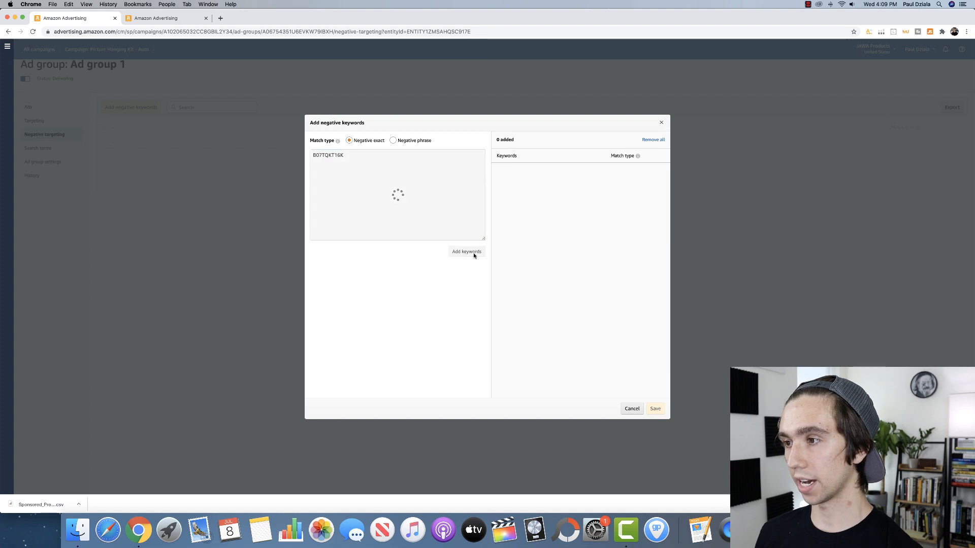
left_click(654, 411)
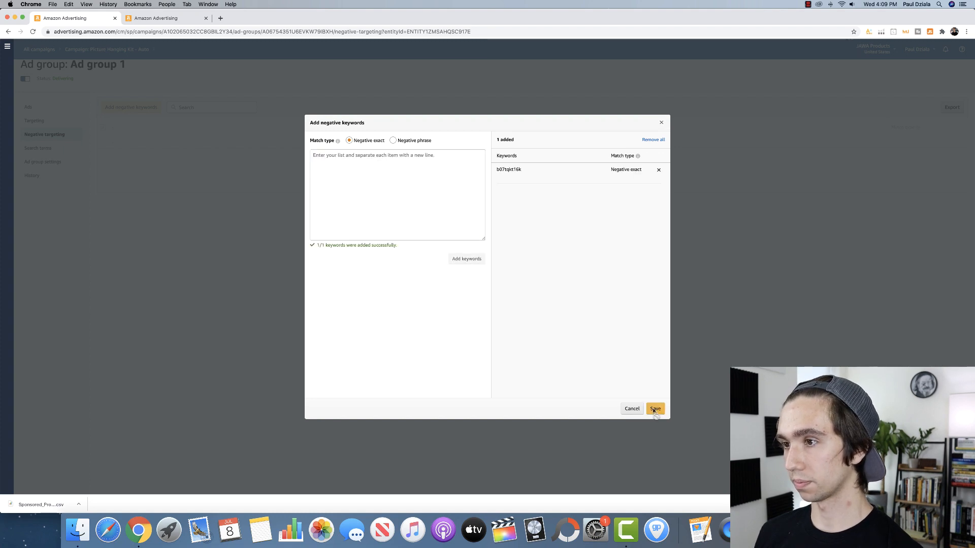
- Copy the ASIN B083M1V3ZC from the search terms and enter it in a new negative exact keyword list for Ad group 1
left_click(129, 19)
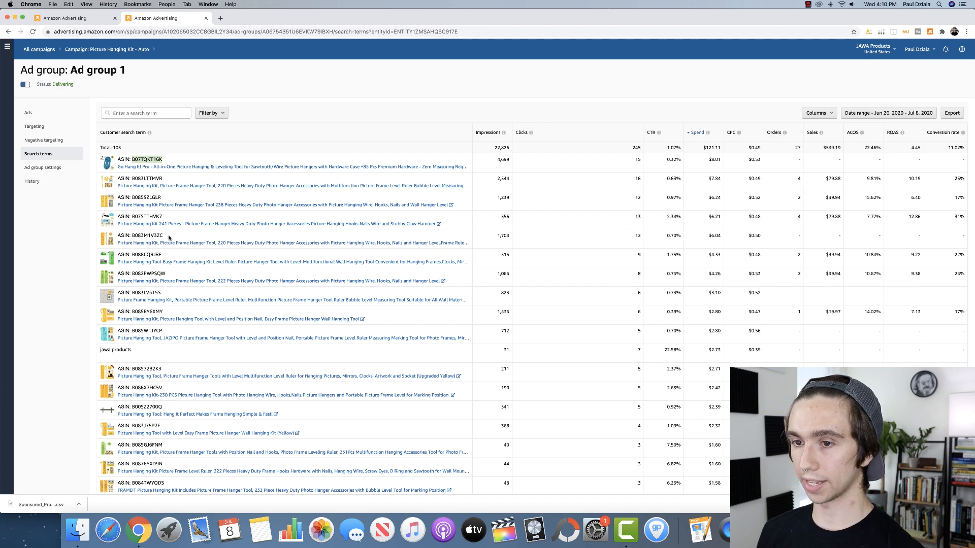
left_click_drag(163, 236, 131, 237)
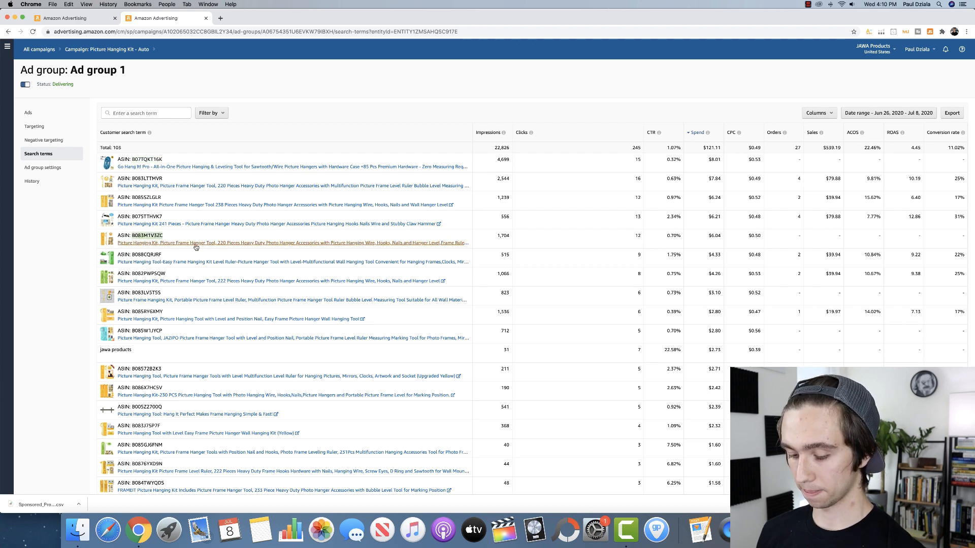
left_click(65, 17)
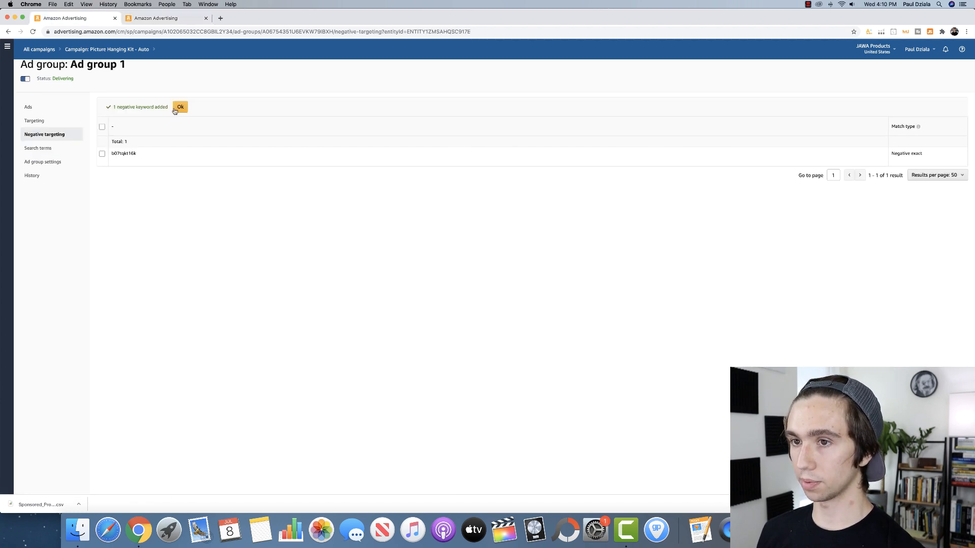
left_click(131, 107)
left_click(364, 165)
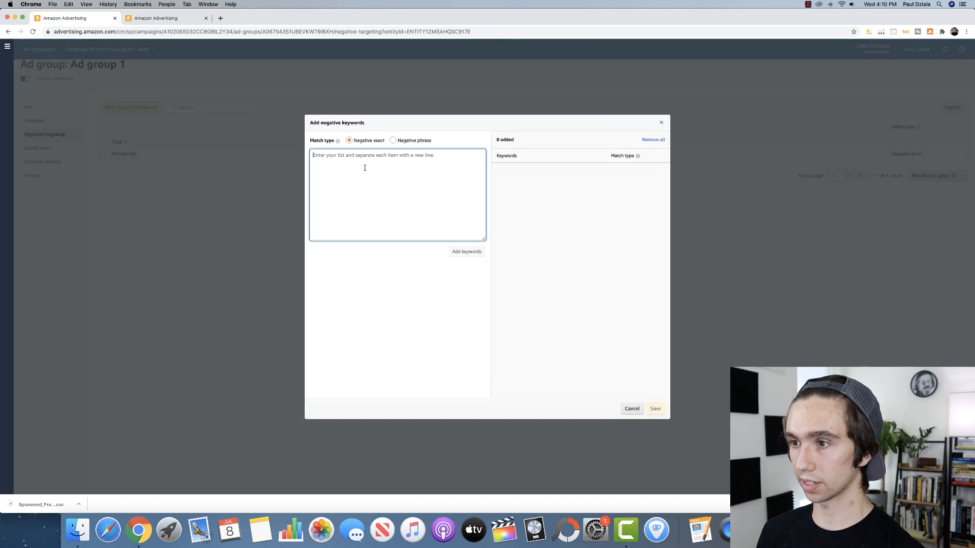
key("super+v")
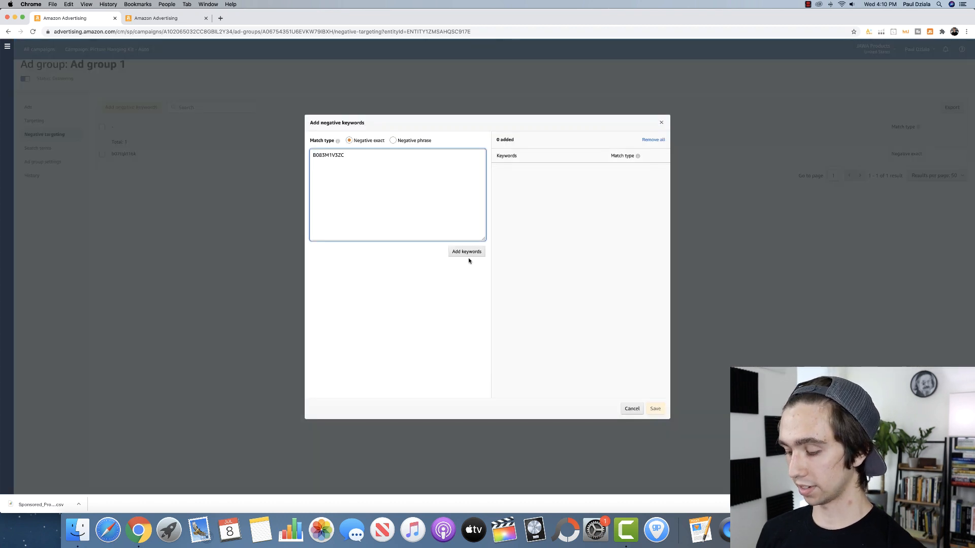
- Review the clicks, spend and orders of the remaining Ad group 1 search terms in order of spend
left_click(161, 21)
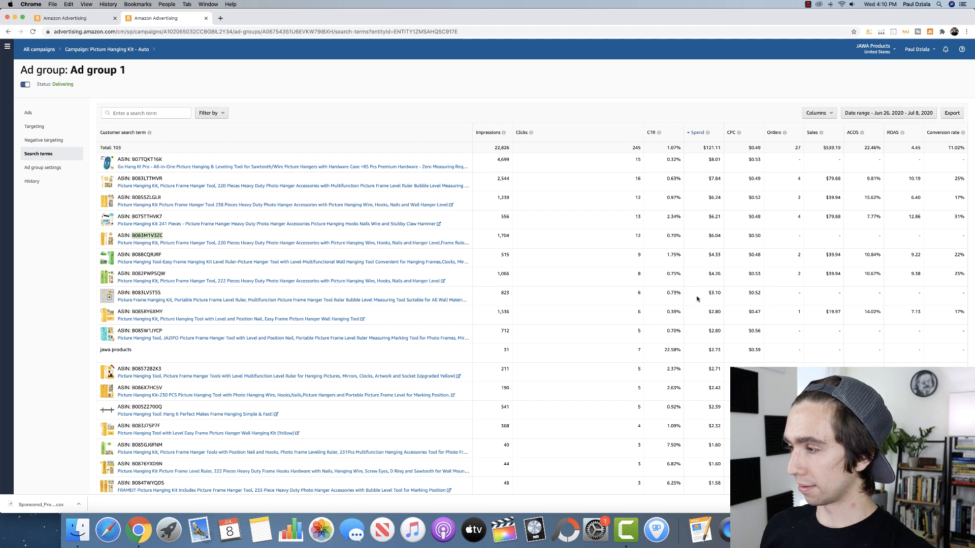
scroll(894, 309, "down", 3)
scroll(894, 310, "up", 3)
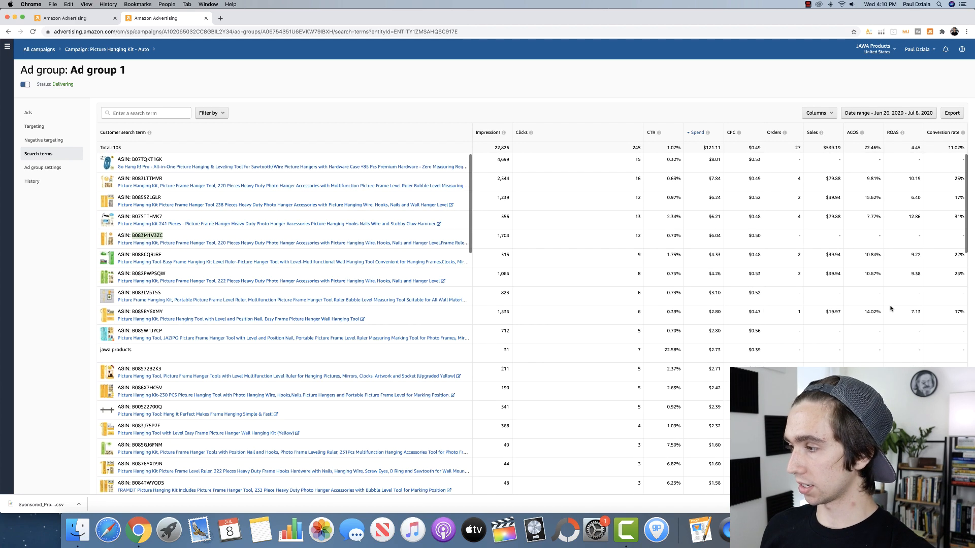
scroll(888, 309, "down", 6)
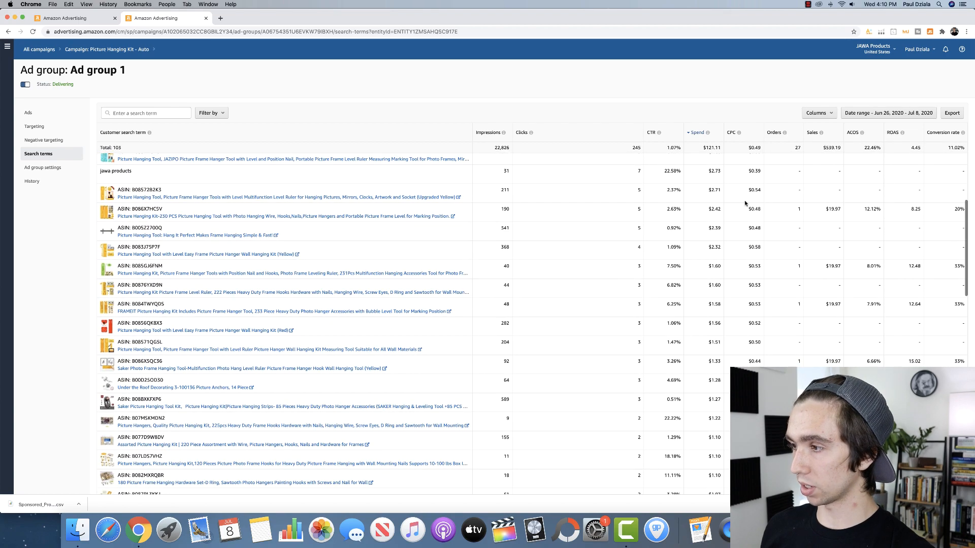
scroll(706, 259, "down", 5)
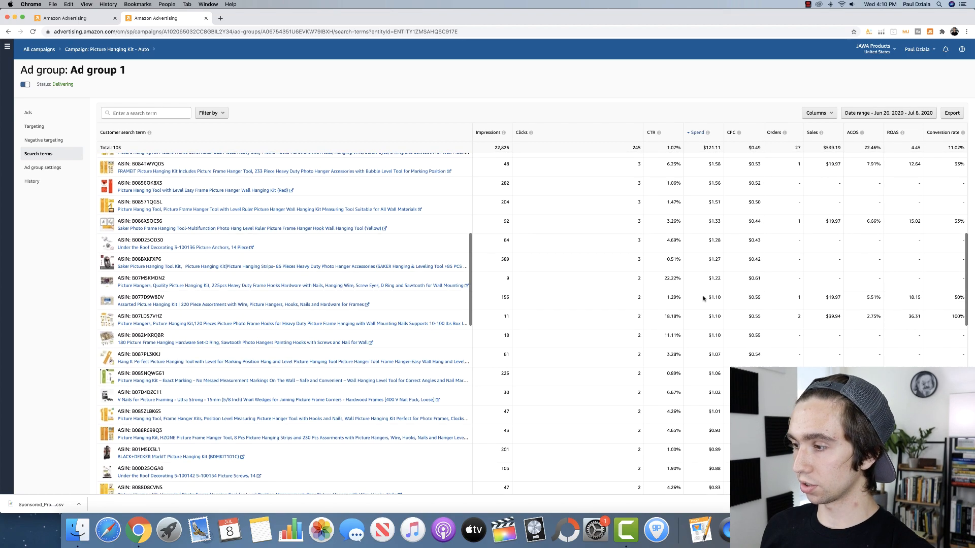
scroll(693, 304, "down", 4)
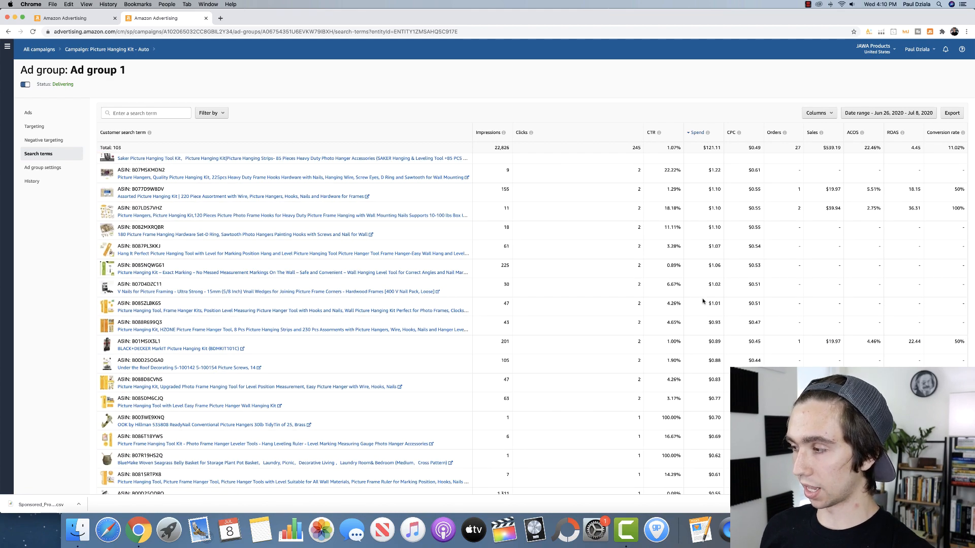
scroll(702, 302, "up", 10)
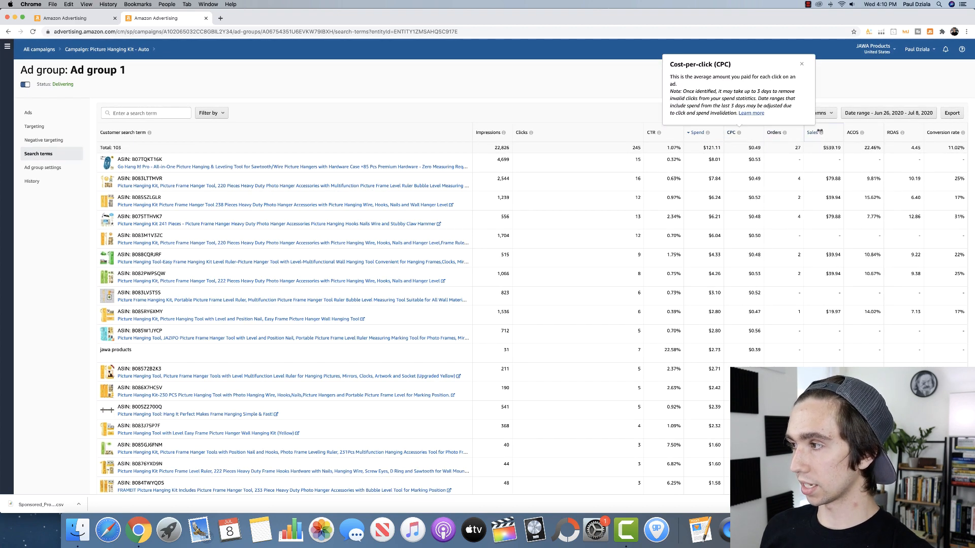
- Sort the Ad group 1 search terms by ACOS, highest first, and export them
left_click(873, 133)
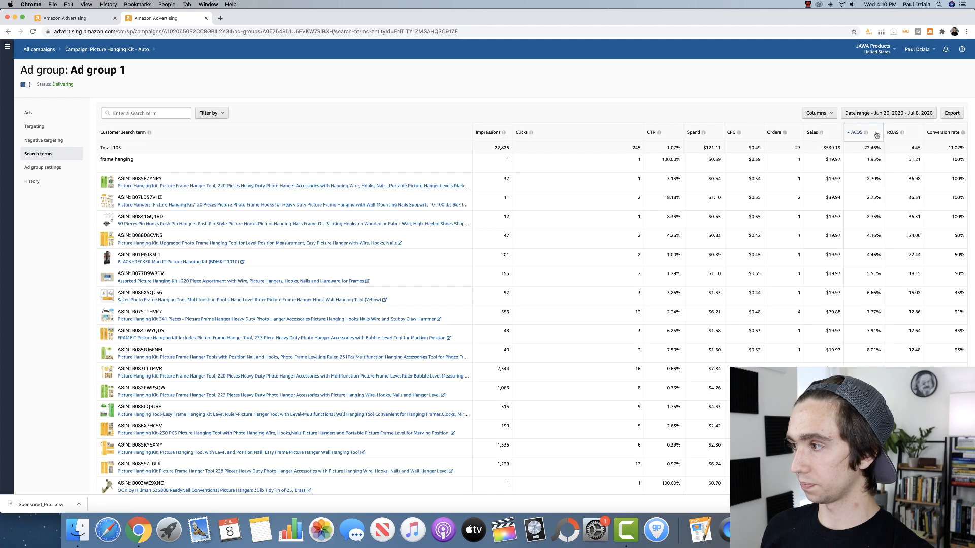
left_click(875, 134)
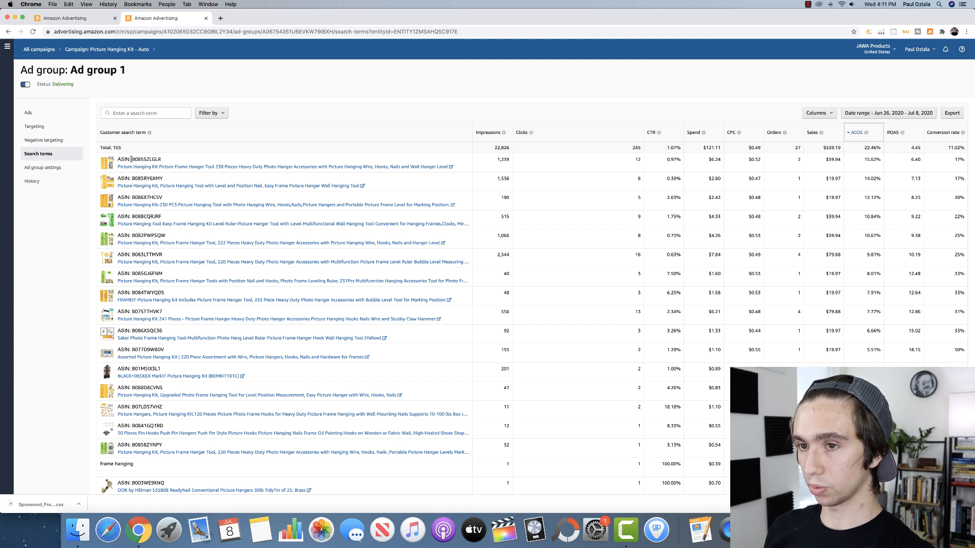
left_click(946, 114)
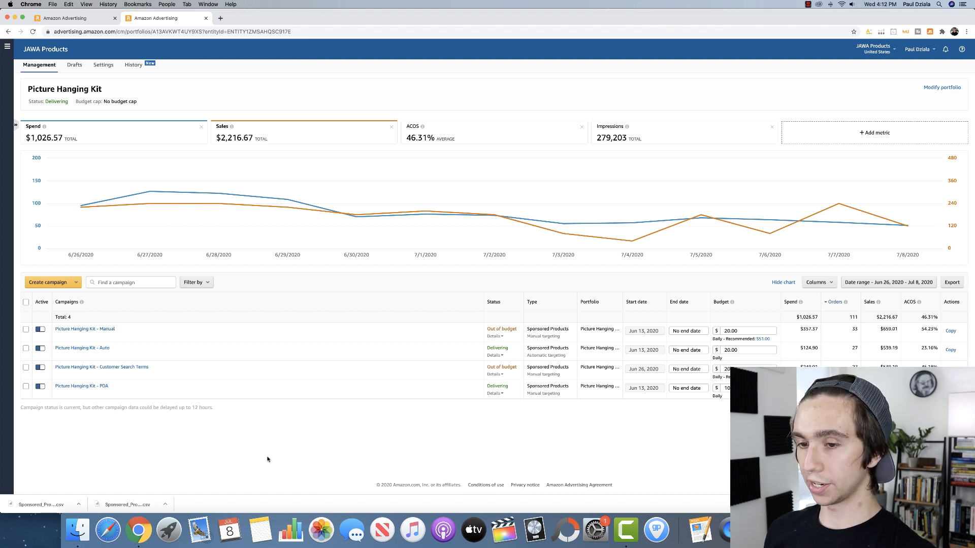
- In the Customer Search Terms campaign's exact targeting, set the "picture hangers" bid to $0.95 and pause "picture hanging strips"
left_click(125, 368)
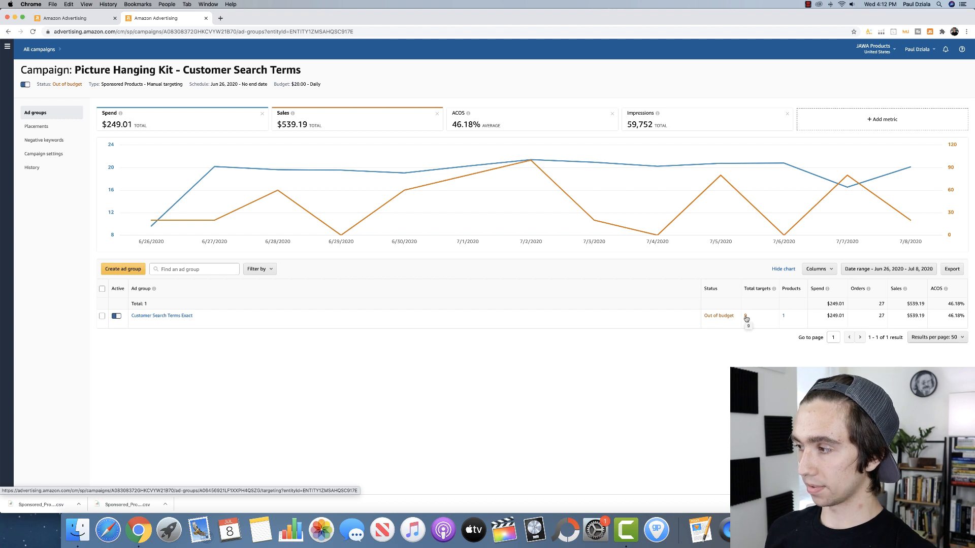
left_click(746, 318)
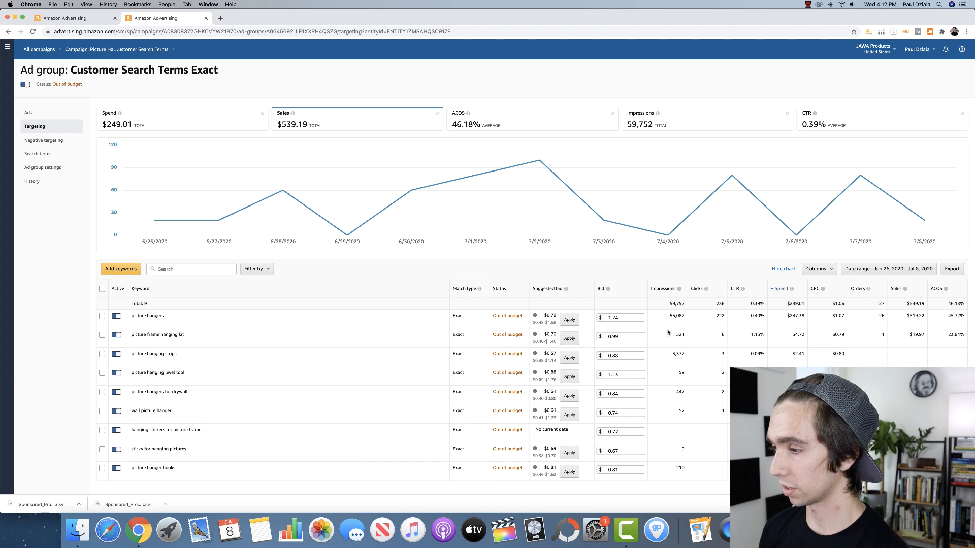
left_click(625, 317)
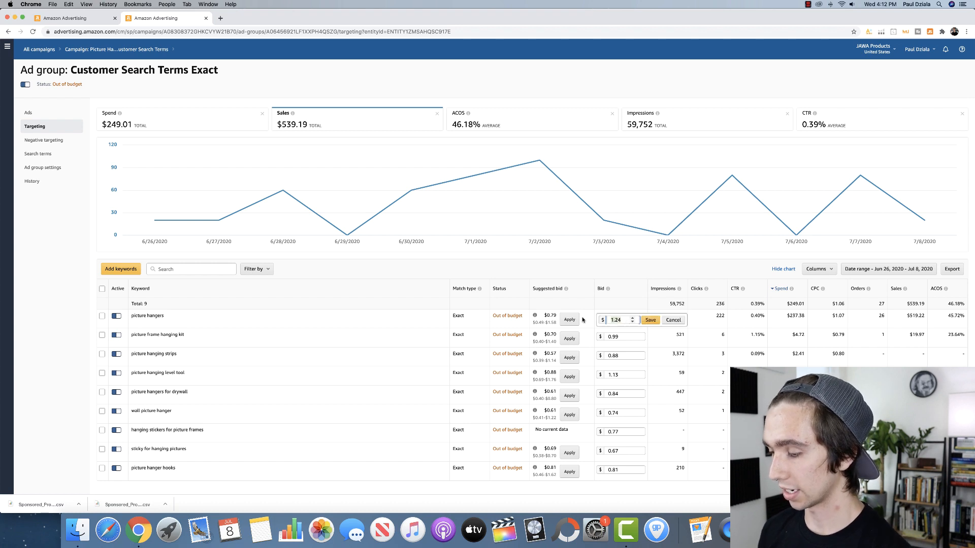
key("BackSpace")
type(".95")
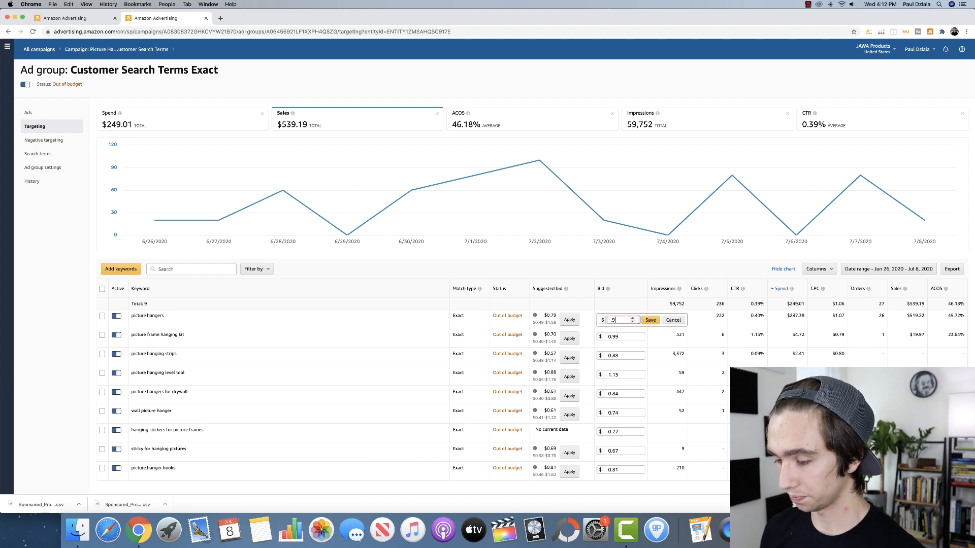
left_click(651, 320)
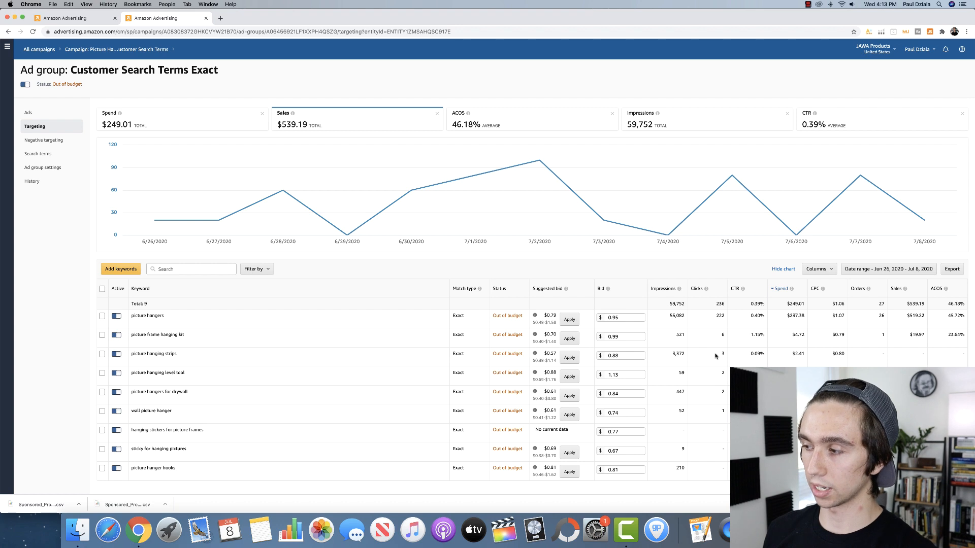
left_click(117, 355)
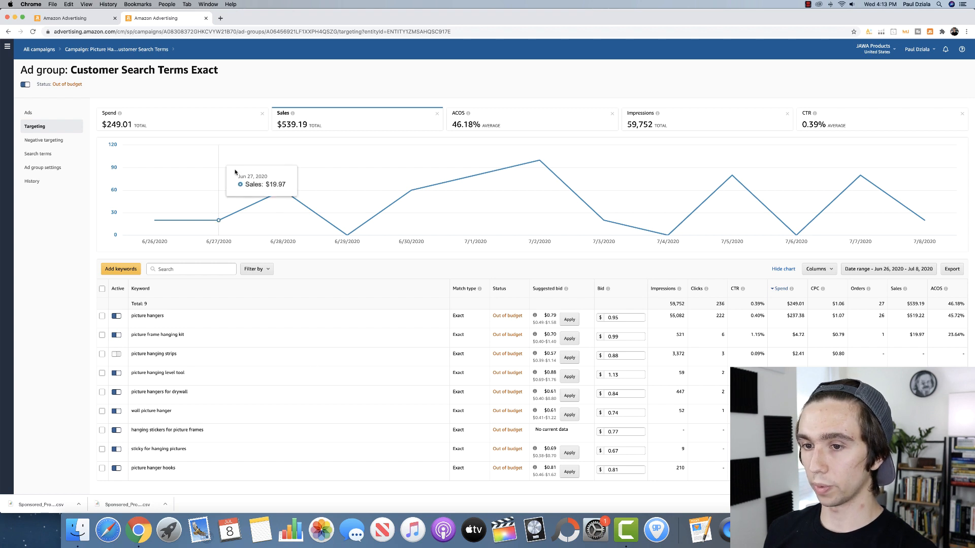
- Open the exported phrase-match search terms file in Numbers and copy the terms from "picture hanging kit heavy duty" through "picture hanging glue"
left_click(125, 504)
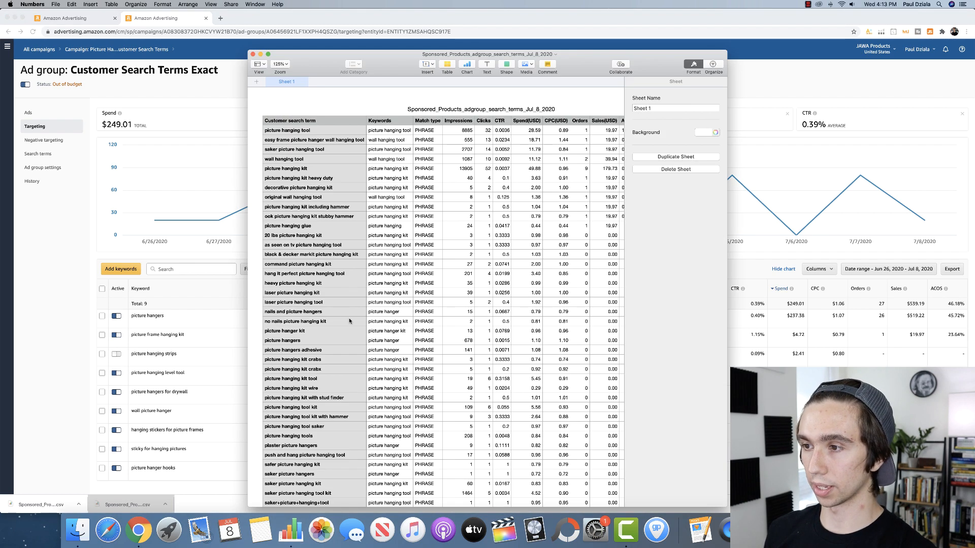
left_click_drag(727, 50, 965, 23)
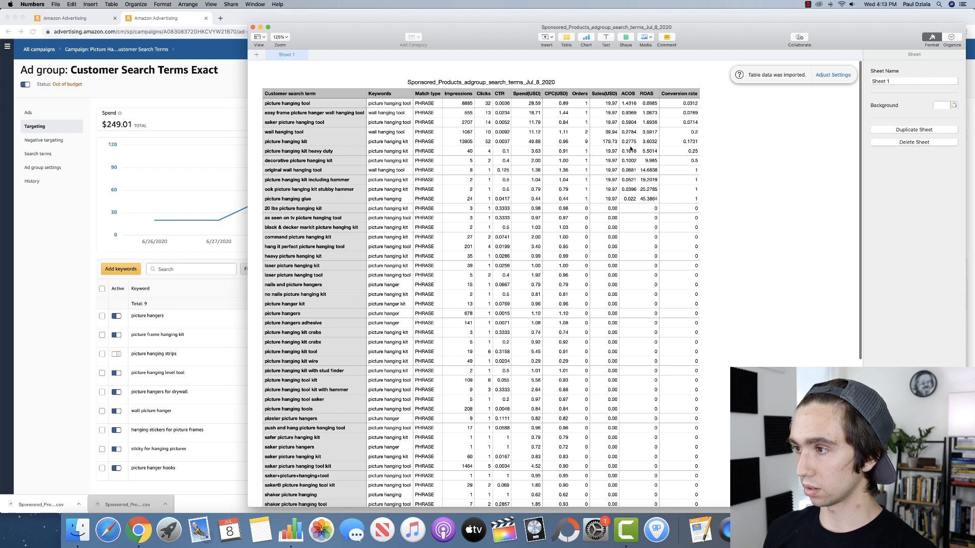
left_click(342, 152)
left_click_drag(342, 153, 345, 198)
key("super+c")
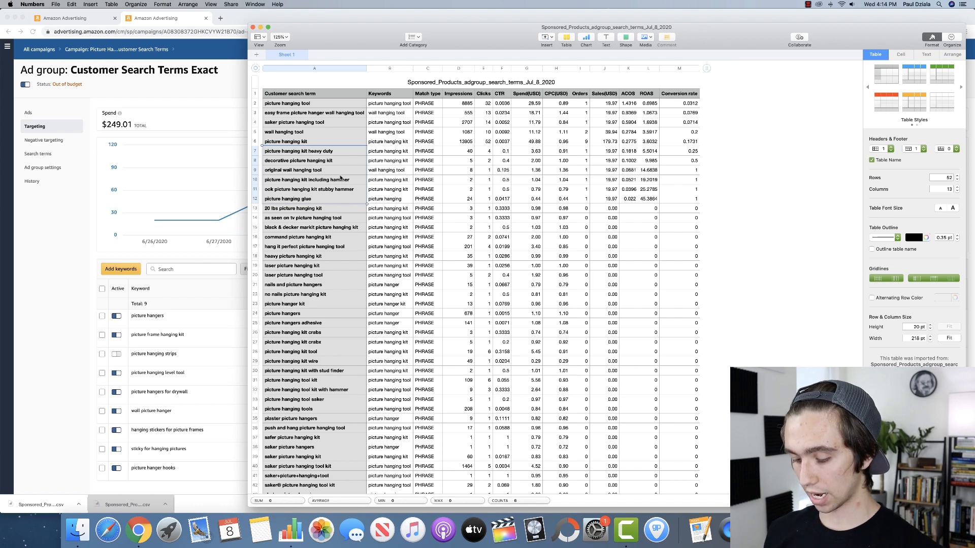
left_click(261, 28)
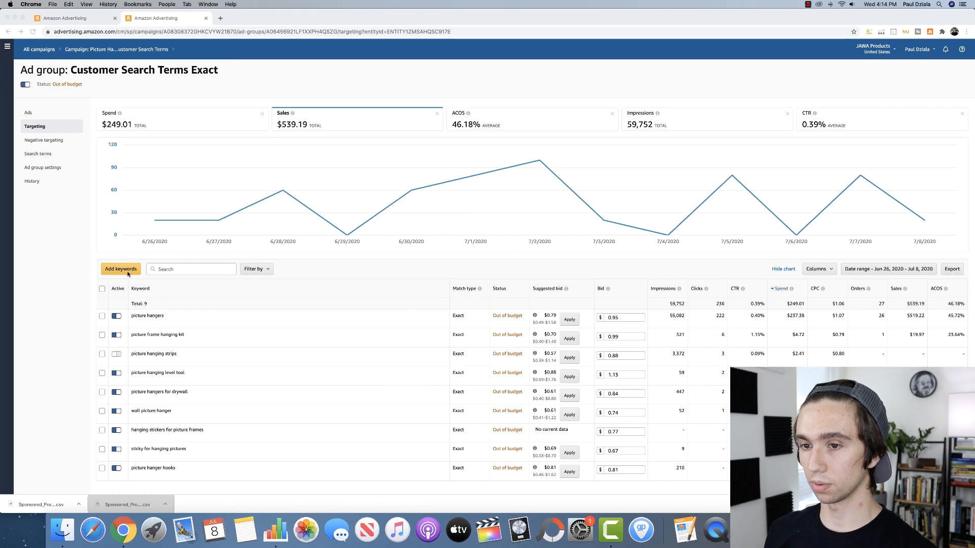
- Enter the copied search terms as a new exact-match keyword list with suggested bids for the Customer Search Terms Exact ad group
left_click(127, 269)
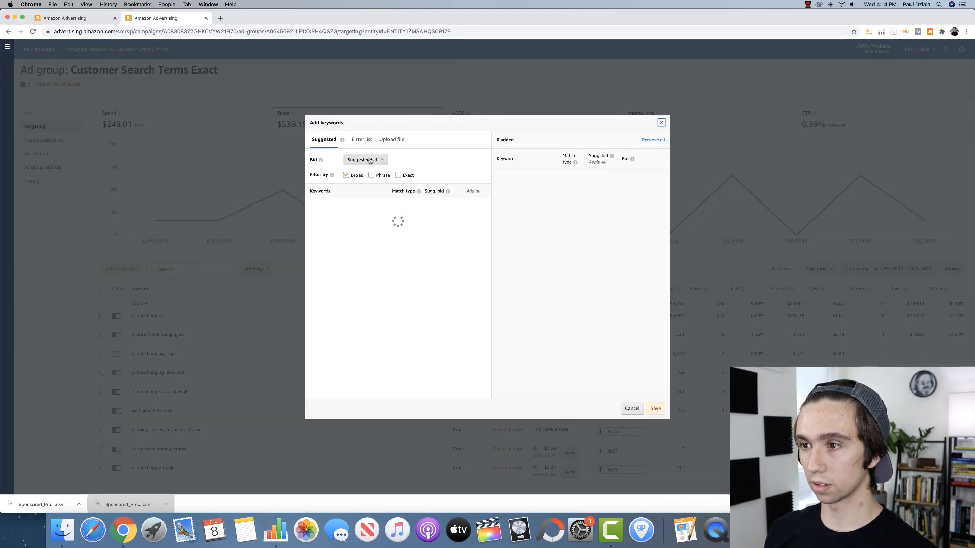
left_click(362, 139)
left_click(398, 175)
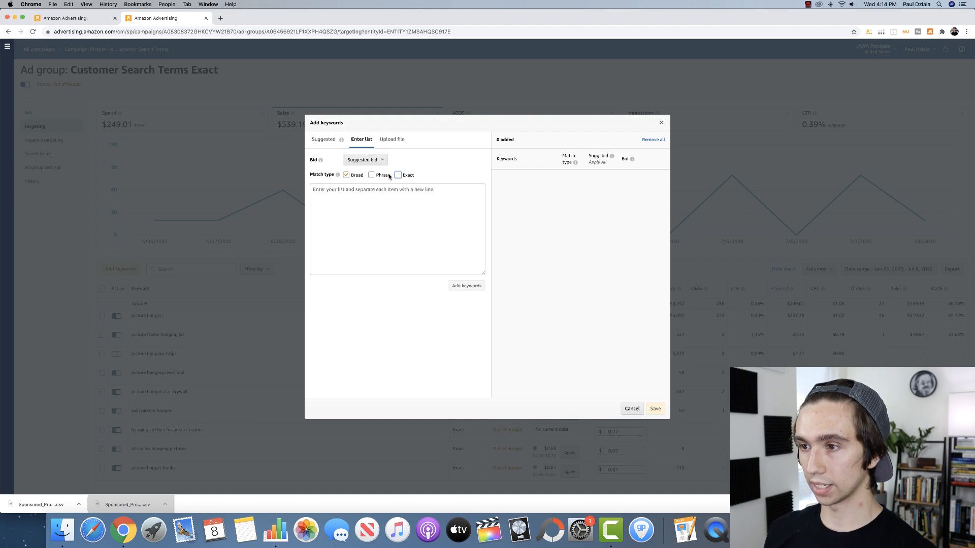
left_click(347, 176)
left_click(364, 159)
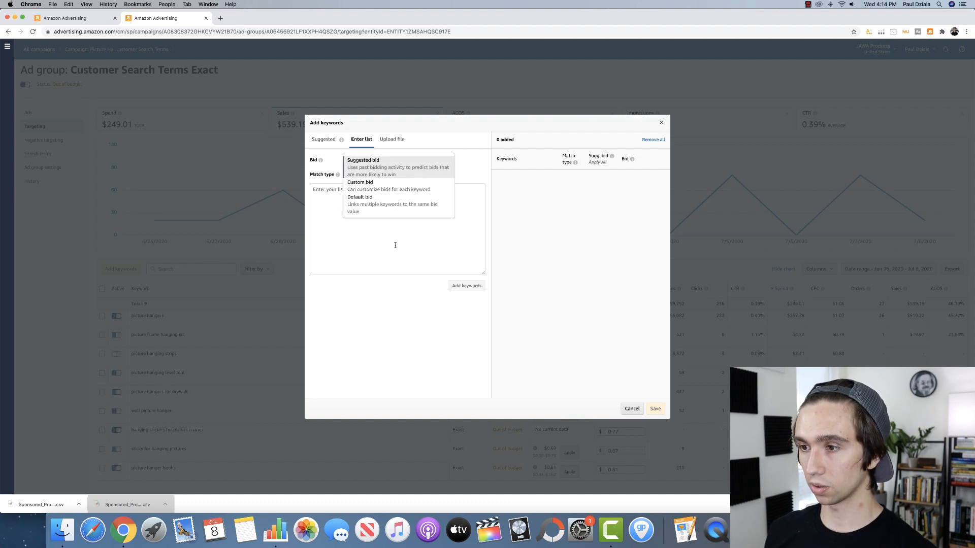
left_click(379, 224)
key("super+v")
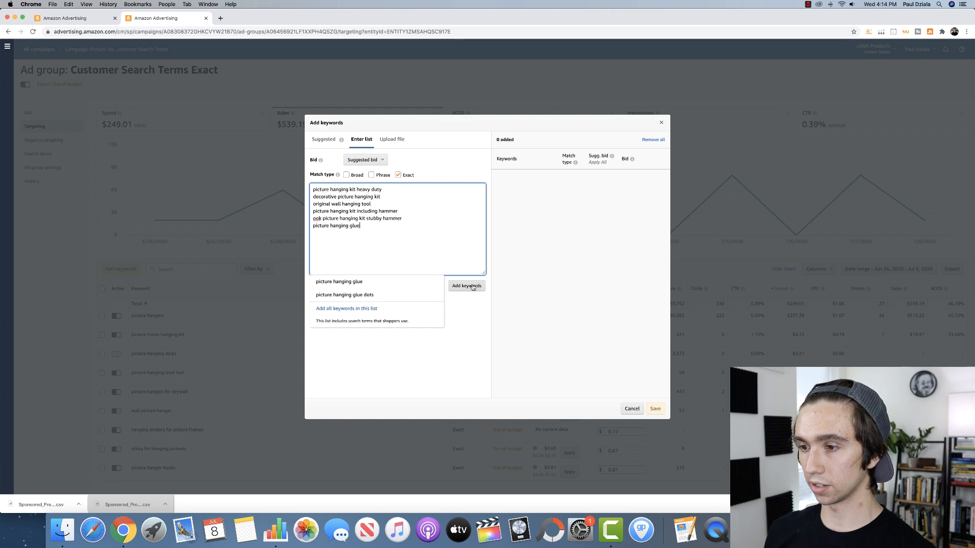
- Add the listed keywords, accepting a $0.75 bid for "picture hanging kit including hammer", then save and check them in the targeting list
left_click(468, 286)
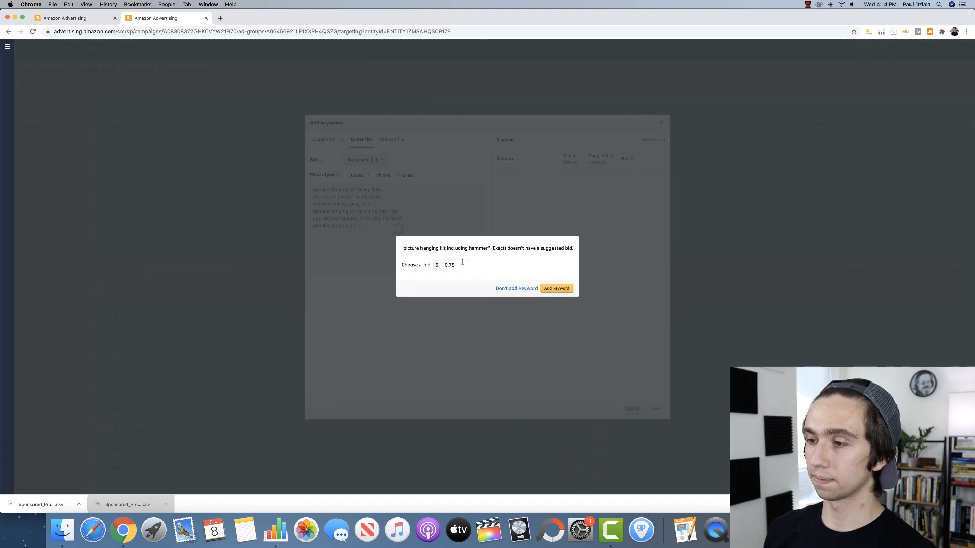
left_click(559, 289)
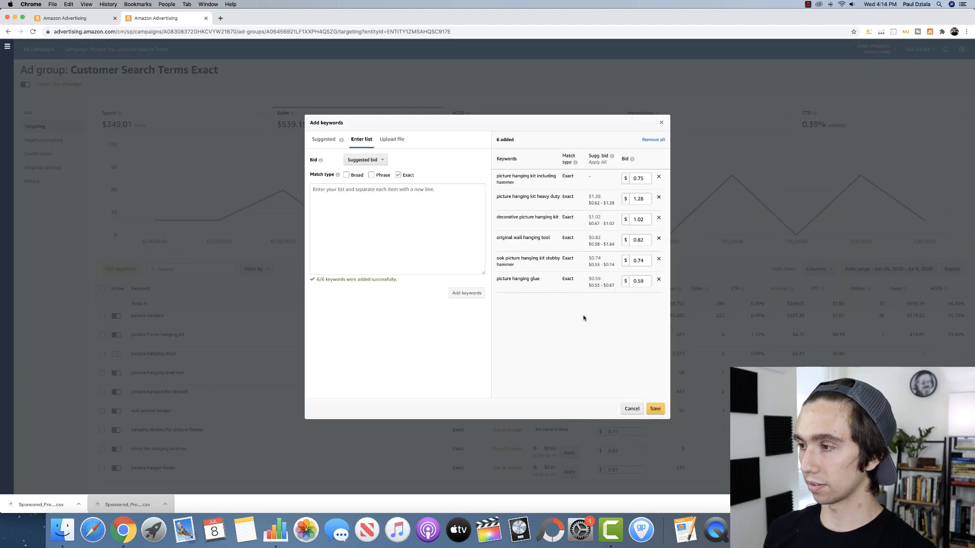
left_click(655, 409)
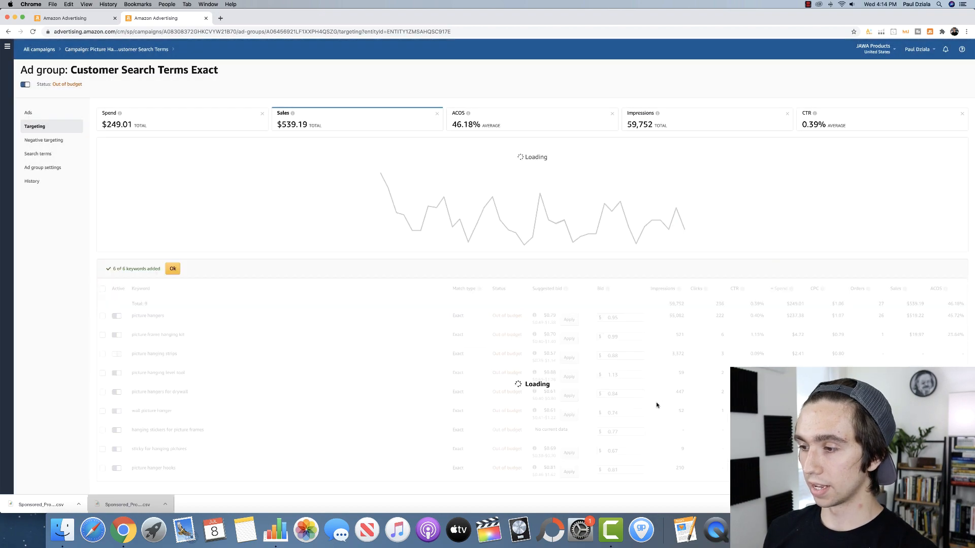
scroll(523, 383, "down", 5)
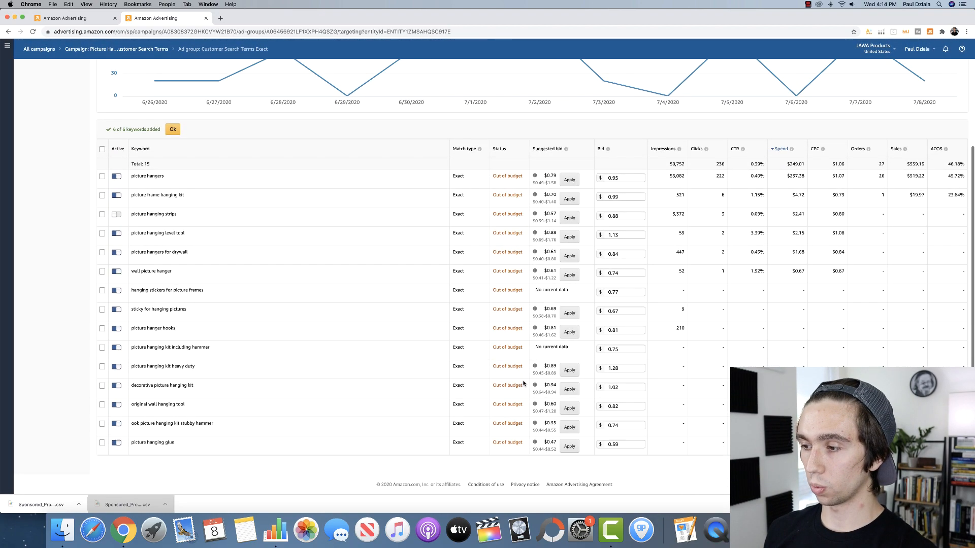
scroll(524, 382, "up", 2)
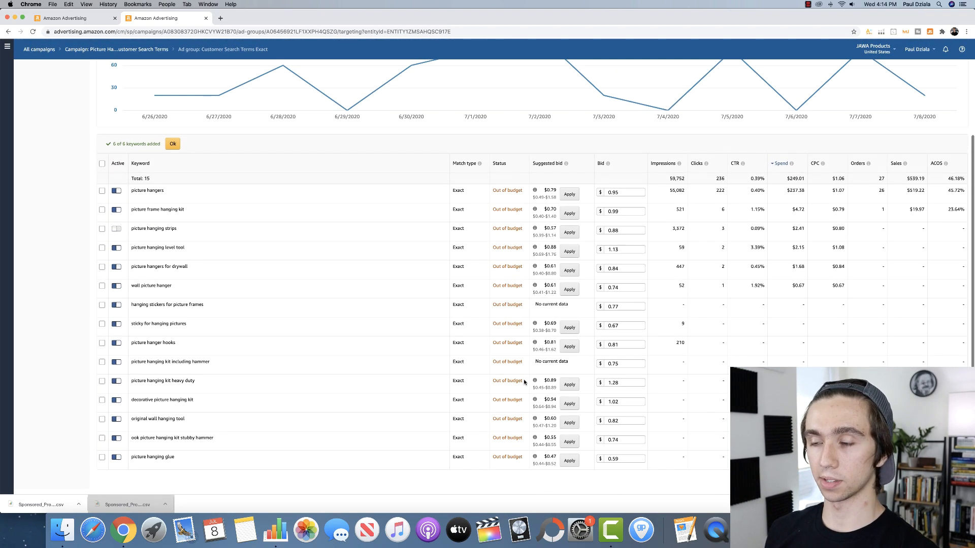
scroll(525, 382, "up", 6)
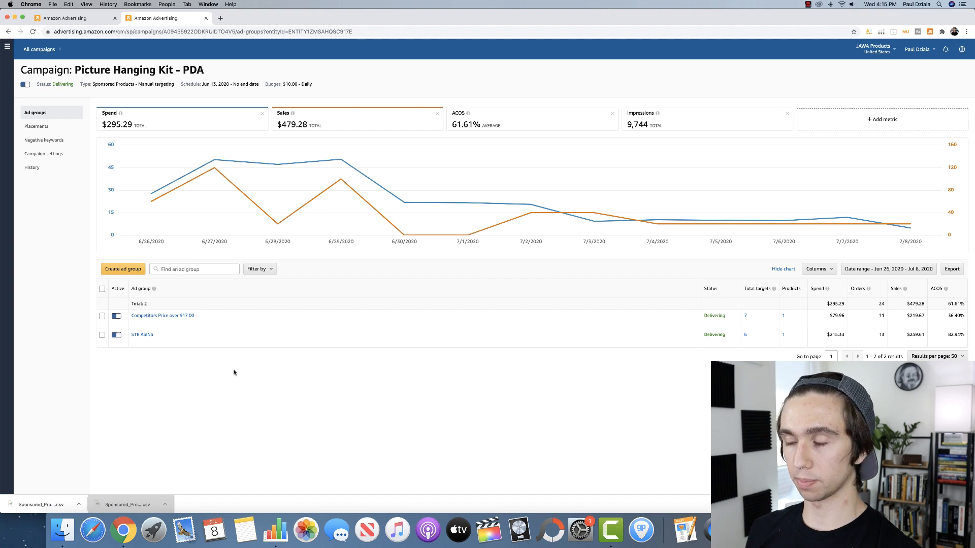
- Pause the product target B088R699Q3 in the PDA campaign's Competitors Price over $17.00 ad group
left_click(174, 319)
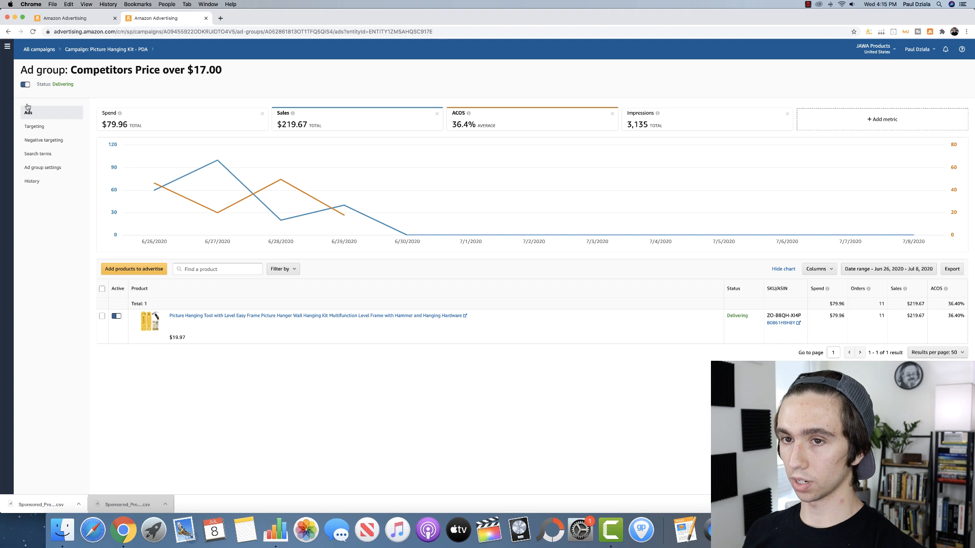
left_click(34, 127)
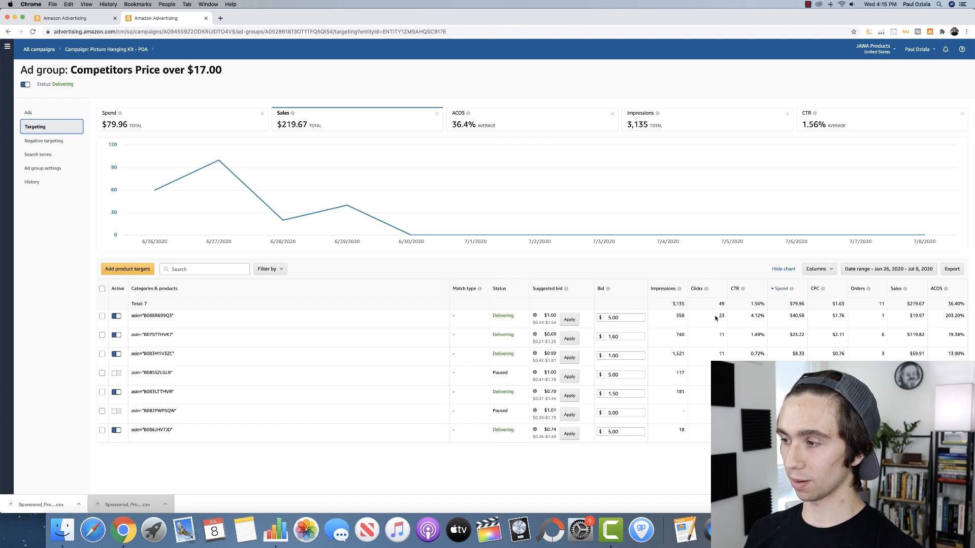
left_click(118, 316)
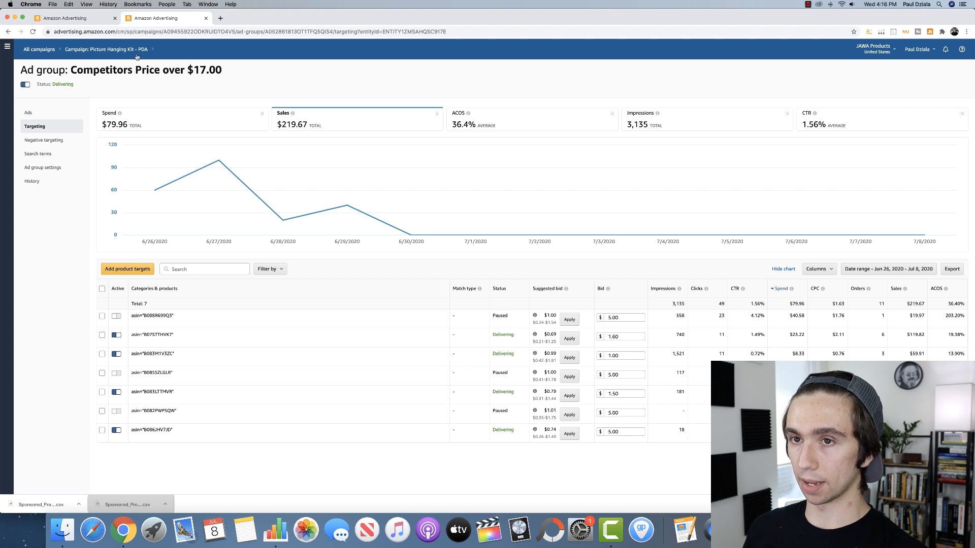
- Pause the product targets B083J75P7F and B083LTTMVR in the PDA campaign's STR ASINS ad group
left_click(86, 49)
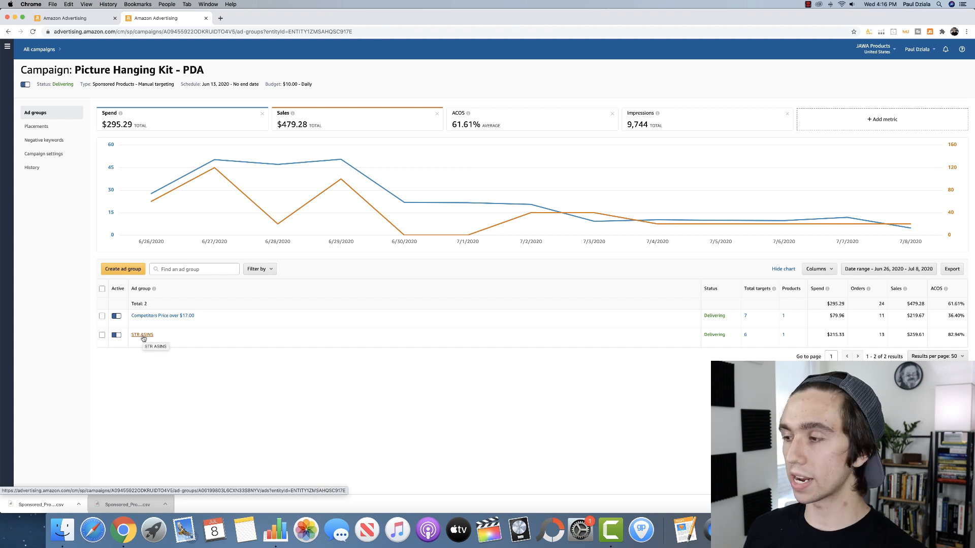
left_click(745, 335)
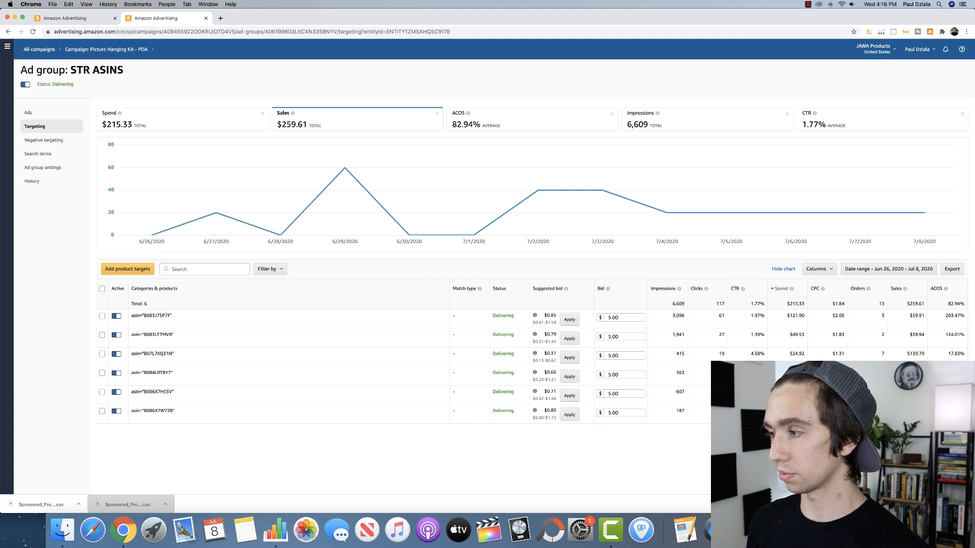
left_click_drag(943, 355, 973, 355)
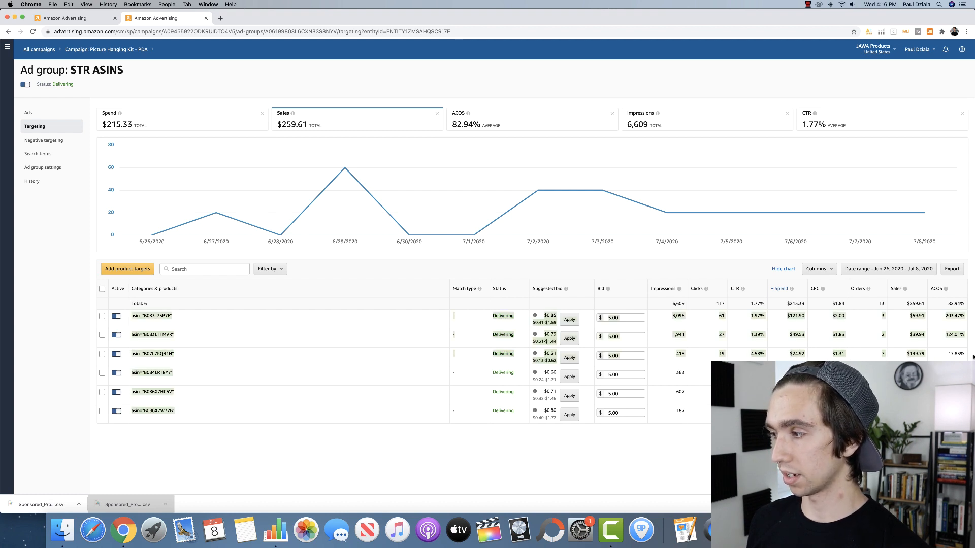
left_click(969, 355)
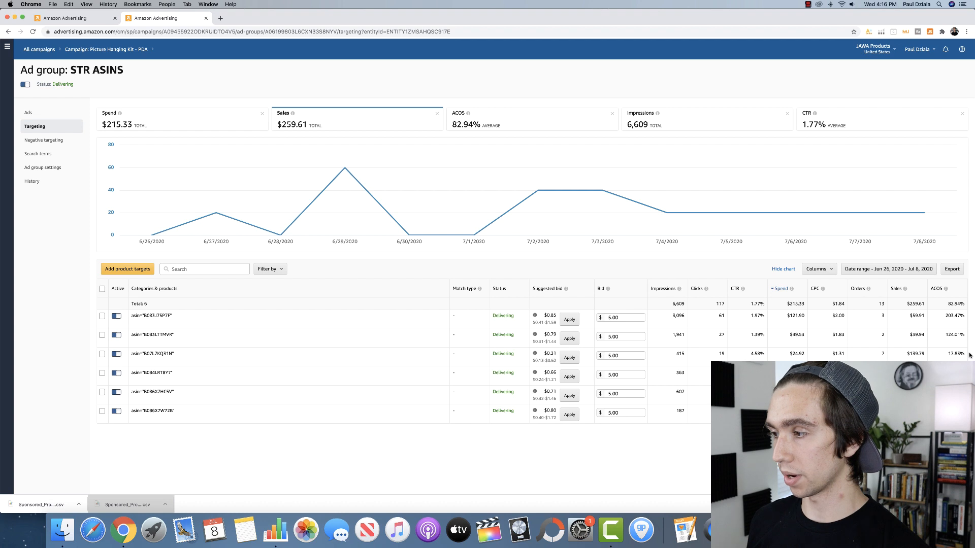
left_click(116, 317)
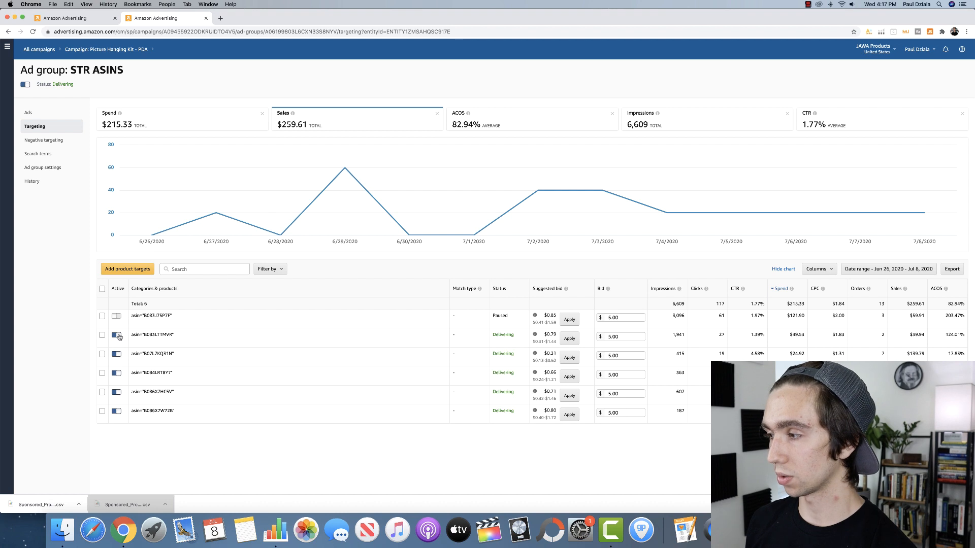
left_click(118, 336)
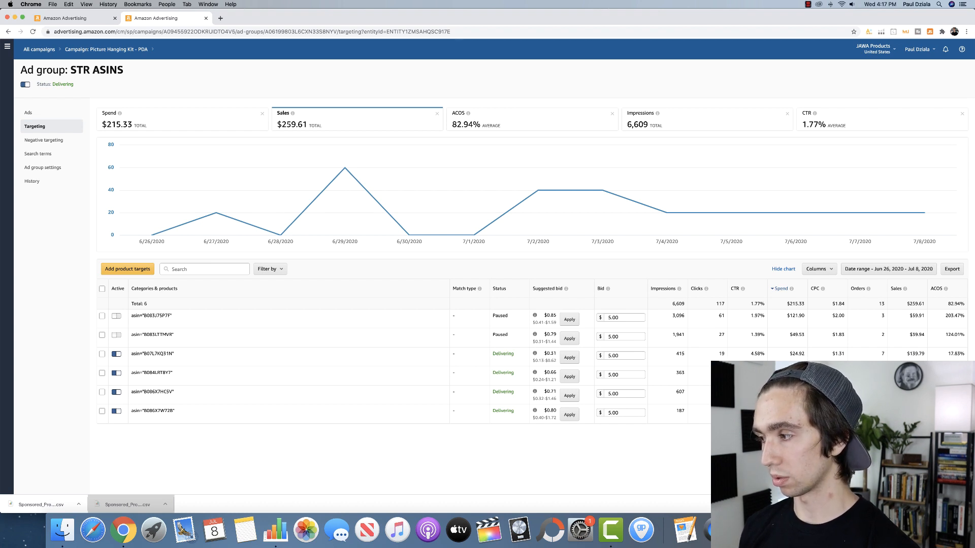
- Set the bid of the product target B084LRT8Y7 to $0.60 and save it
left_click(625, 377)
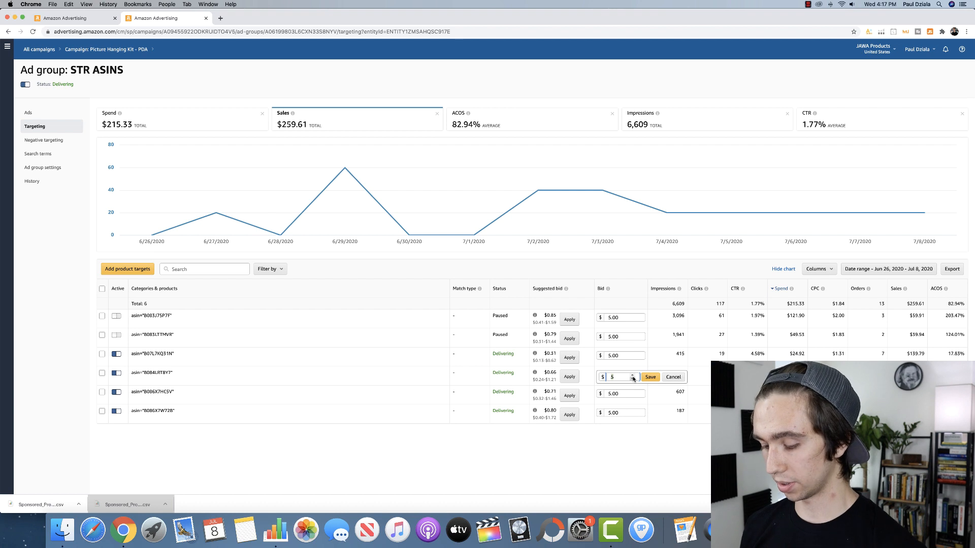
key("BackSpace")
type(".")
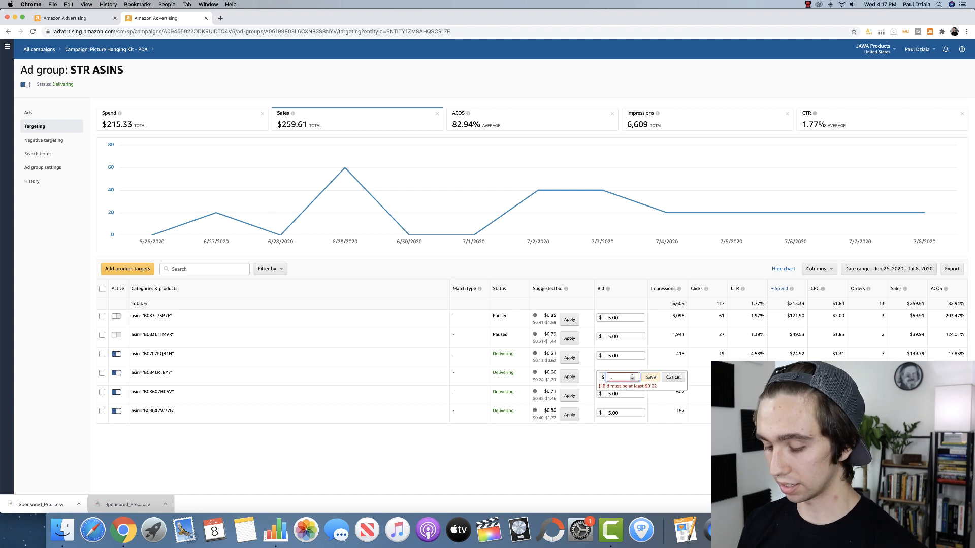
type("60")
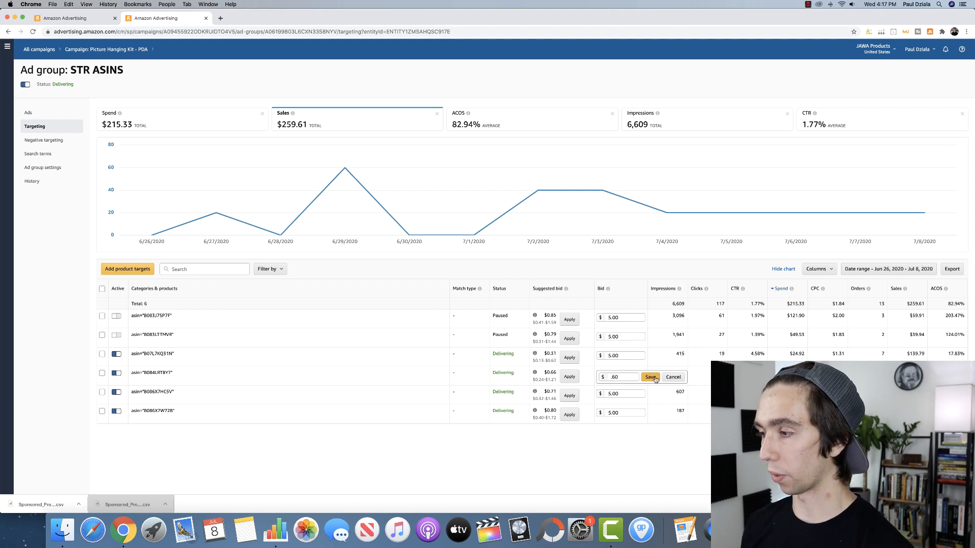
left_click(651, 377)
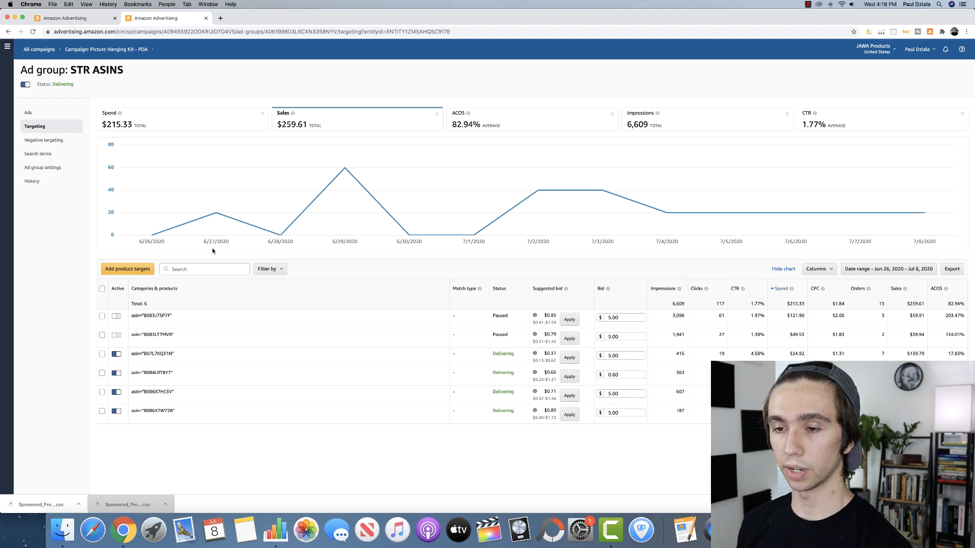
- Copy the ASINs b085szlglr through b0858zynpy from the customer search term column of the downloaded ad group search terms spreadsheet
left_click(142, 269)
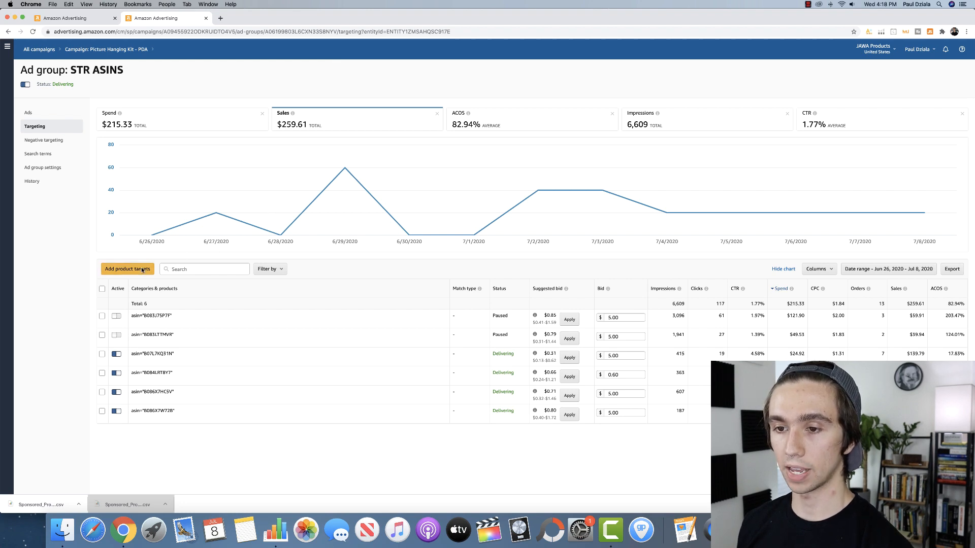
left_click(57, 504)
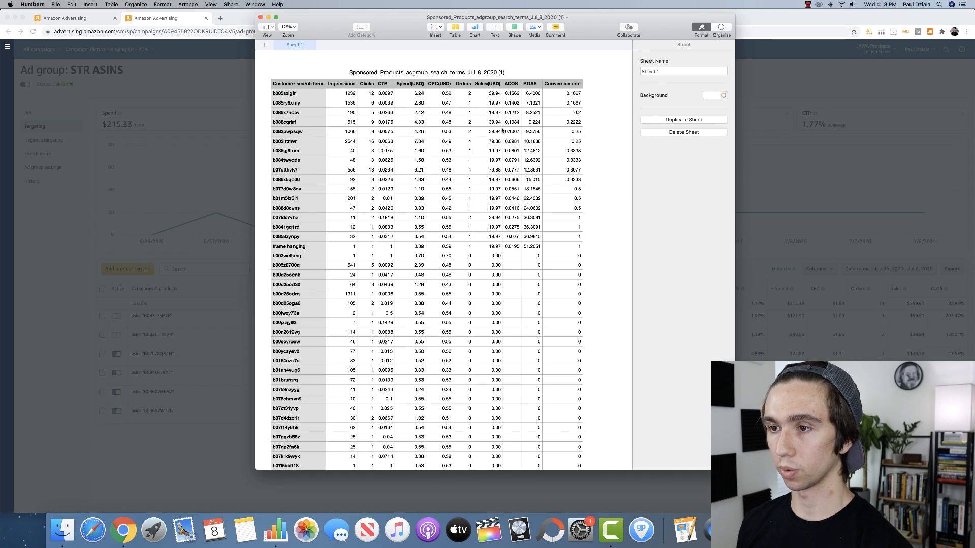
left_click_drag(735, 14, 928, 9)
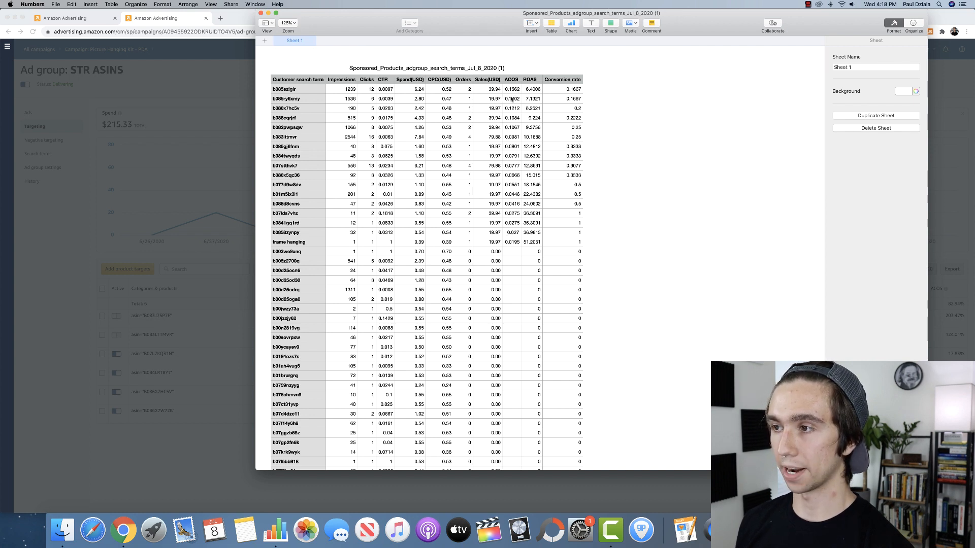
left_click_drag(298, 92, 306, 235)
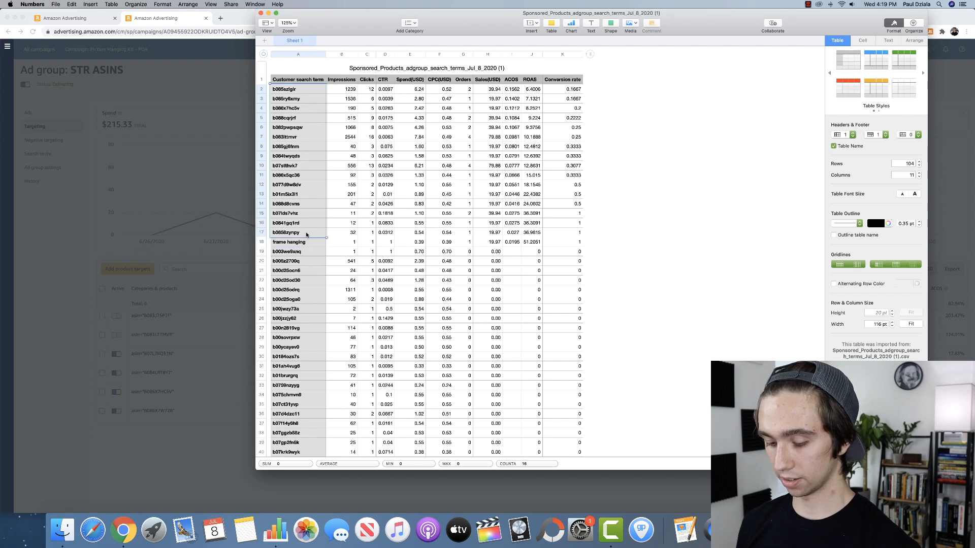
left_click(268, 13)
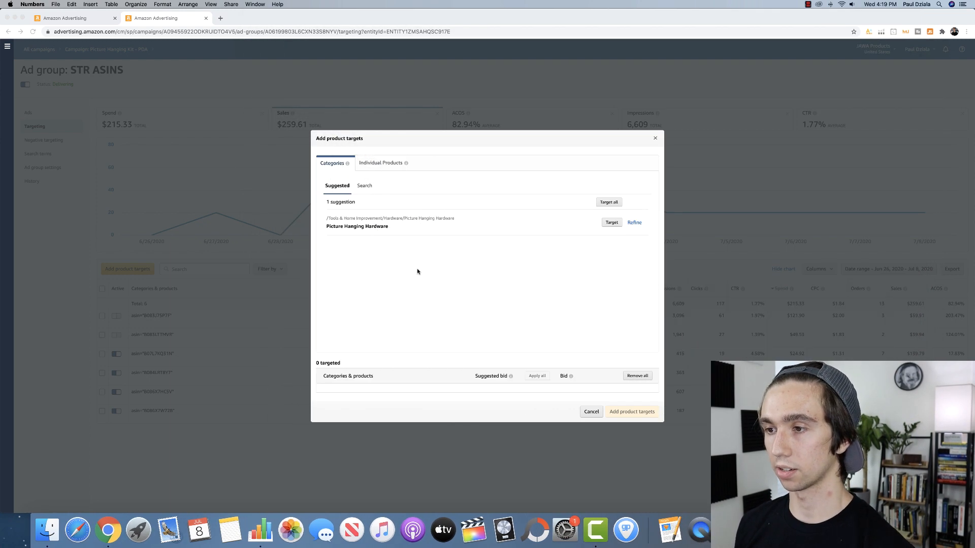
left_click(380, 164)
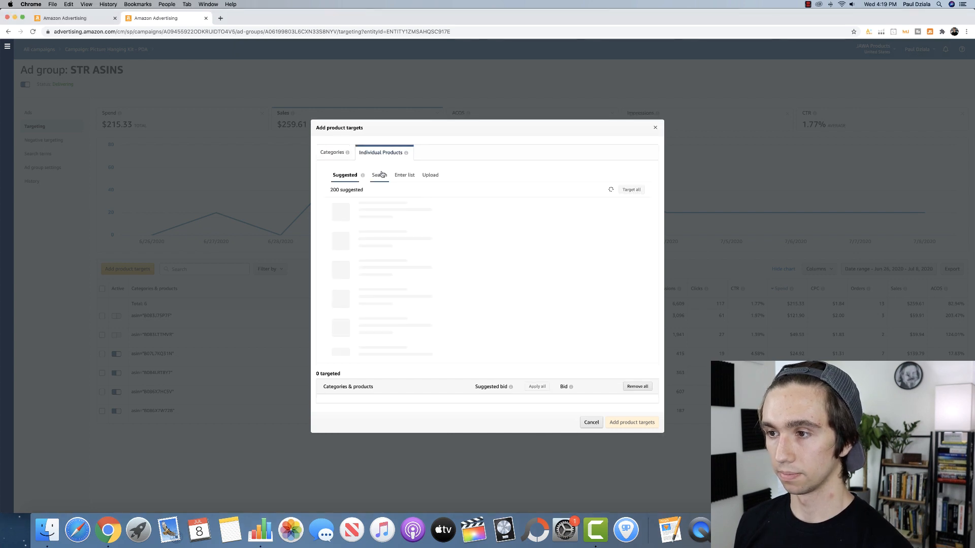
left_click(404, 175)
left_click(376, 202)
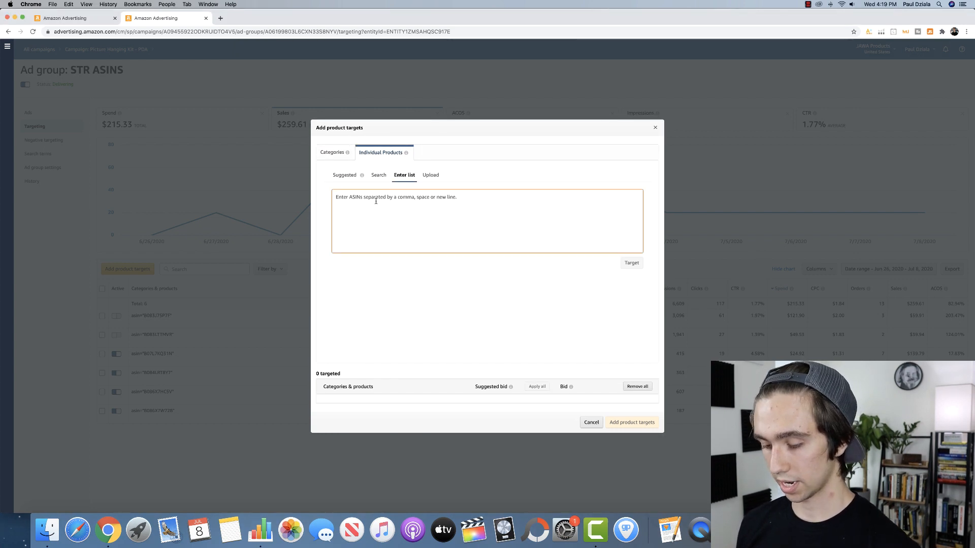
key("super+v")
left_click(631, 263)
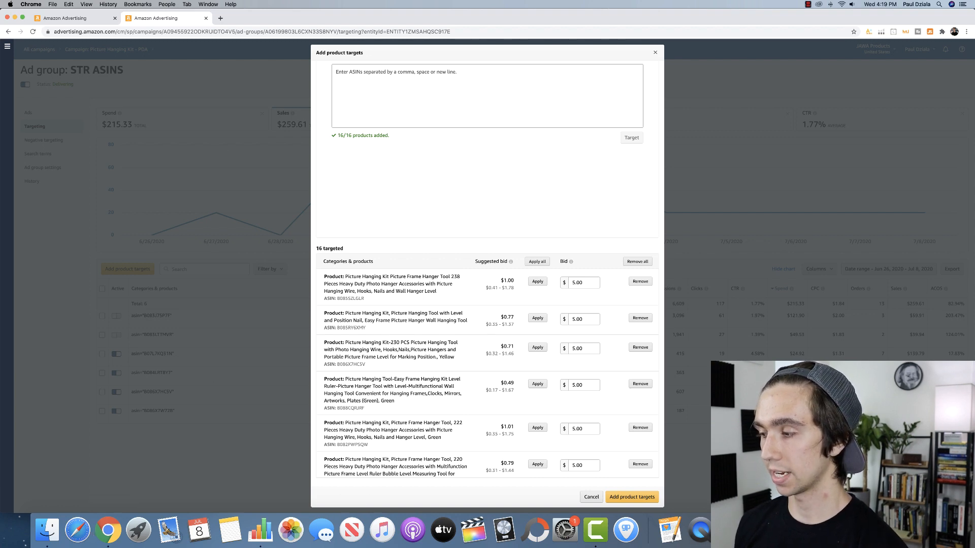
- Check the average CPC of the copied ASINs in the search terms spreadsheet
left_click(896, 530)
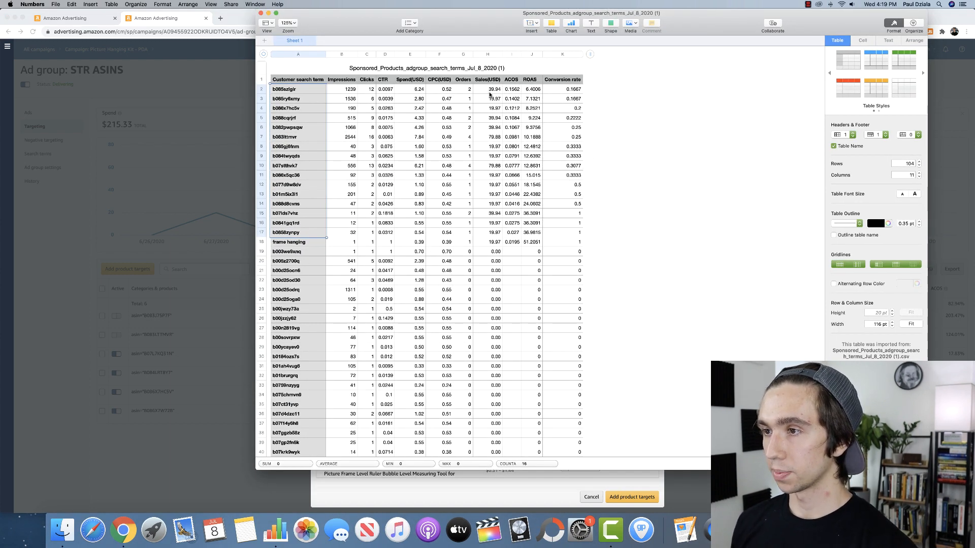
left_click_drag(447, 90, 450, 238)
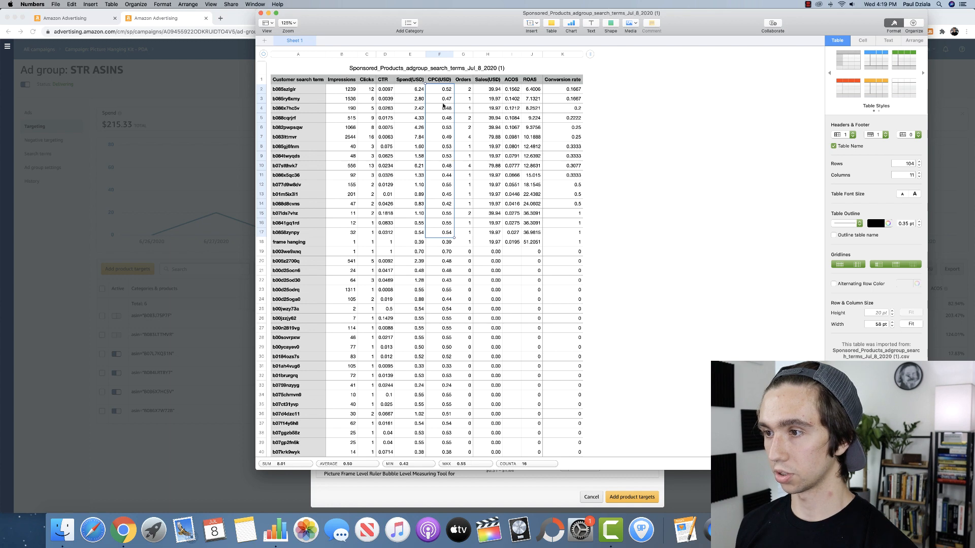
left_click(269, 12)
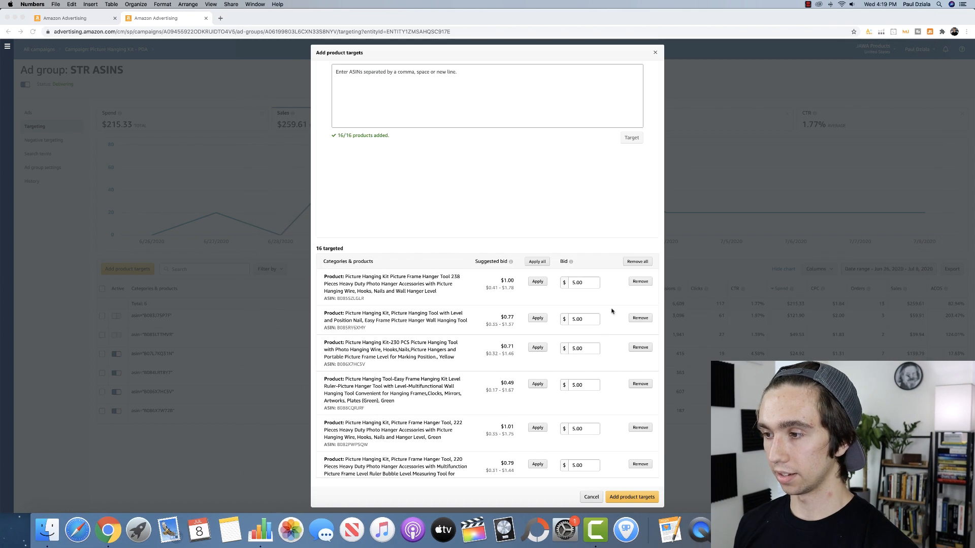
scroll(600, 284, "down", 10)
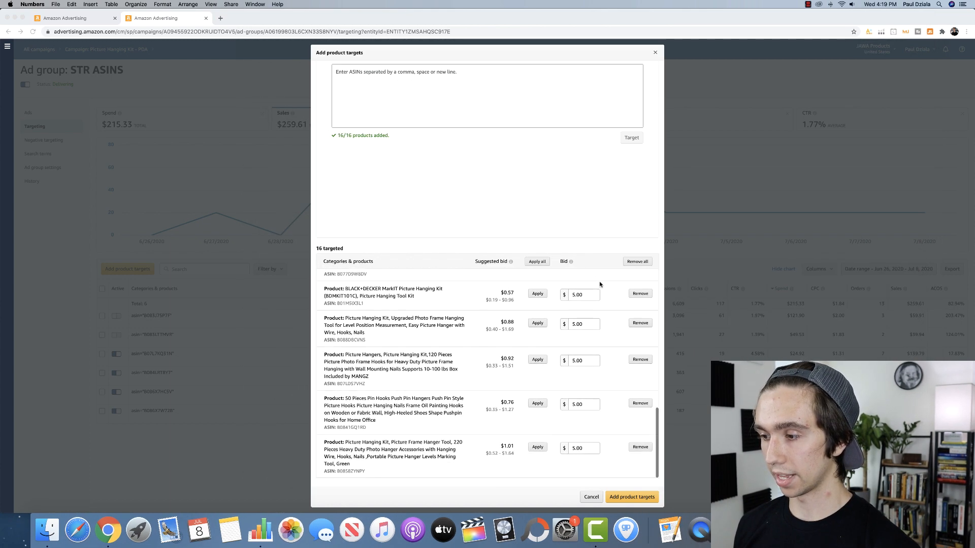
scroll(600, 284, "up", 12)
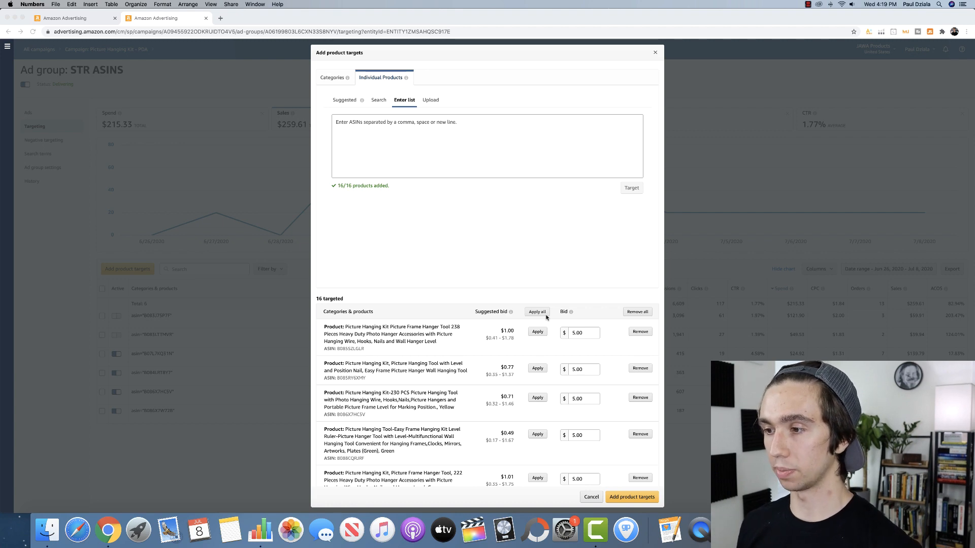
left_click(591, 497)
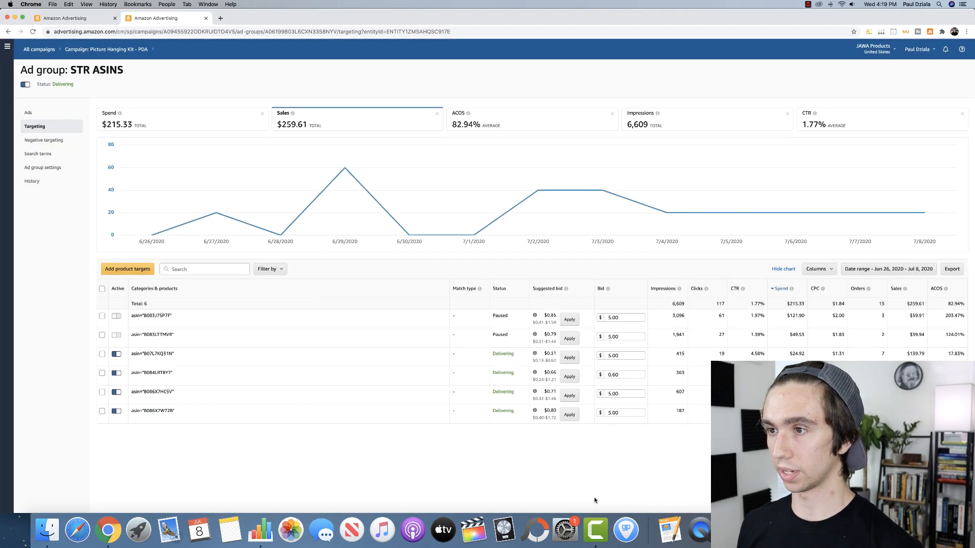
- Enter the copied ASIN list as individual product targets for the STR ASINS ad group and target them
left_click(127, 274)
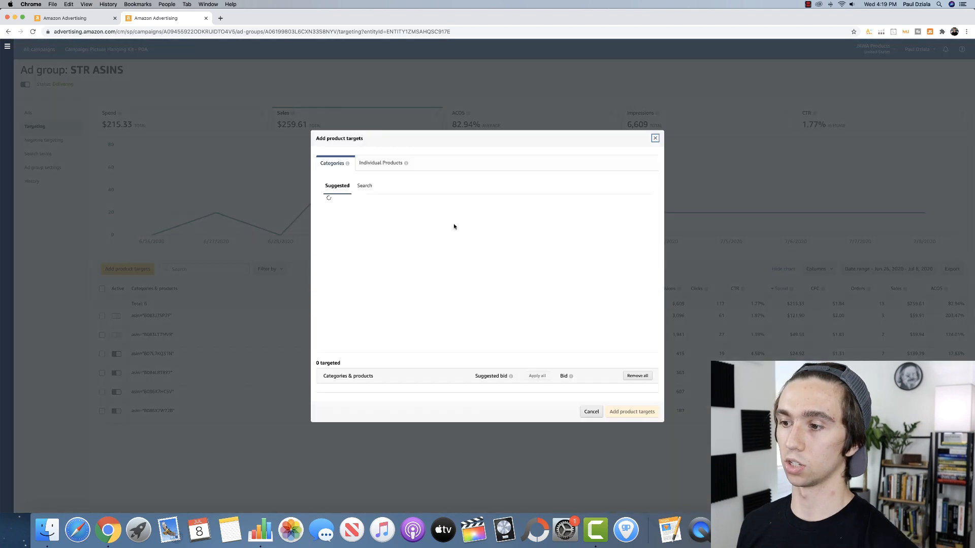
left_click(384, 166)
left_click(404, 174)
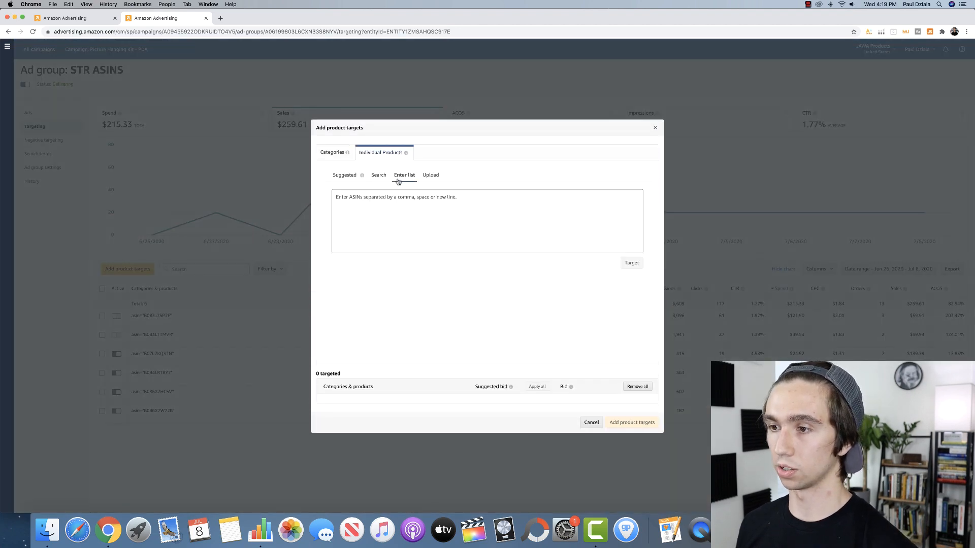
left_click(457, 202)
key("super+v")
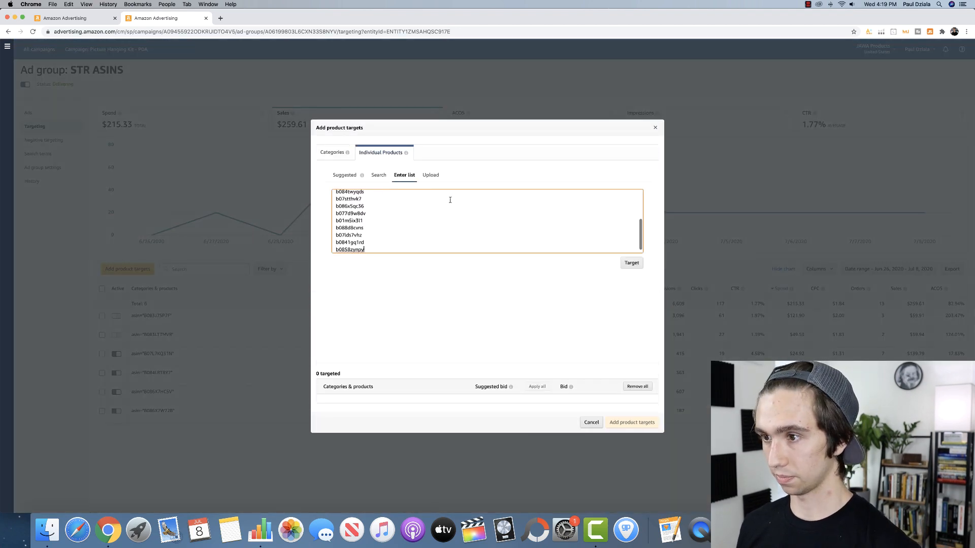
left_click(631, 266)
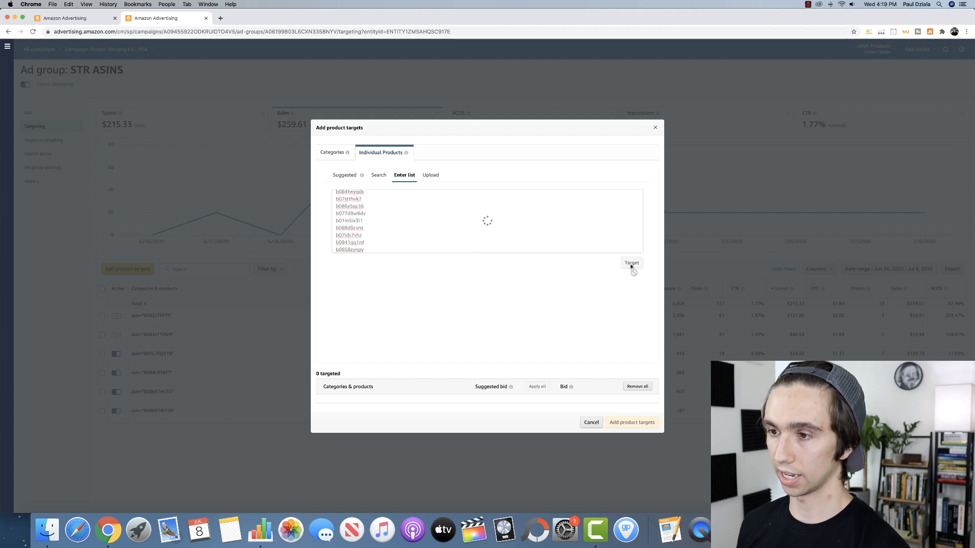
- Apply the suggested bids to all listed products, review them and add the product targets to the ad group
scroll(493, 238, "down", 2)
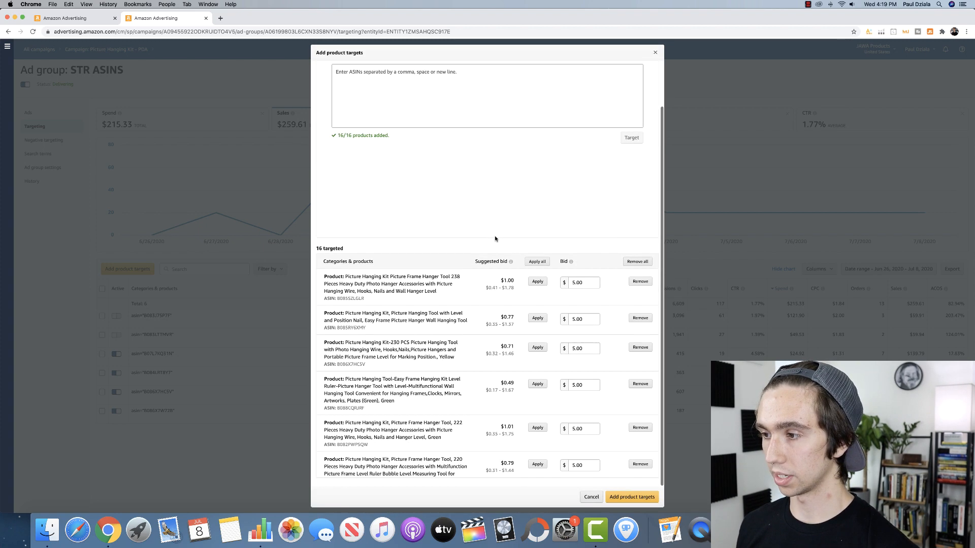
left_click(537, 262)
scroll(604, 369, "down", 4)
scroll(605, 369, "down", 5)
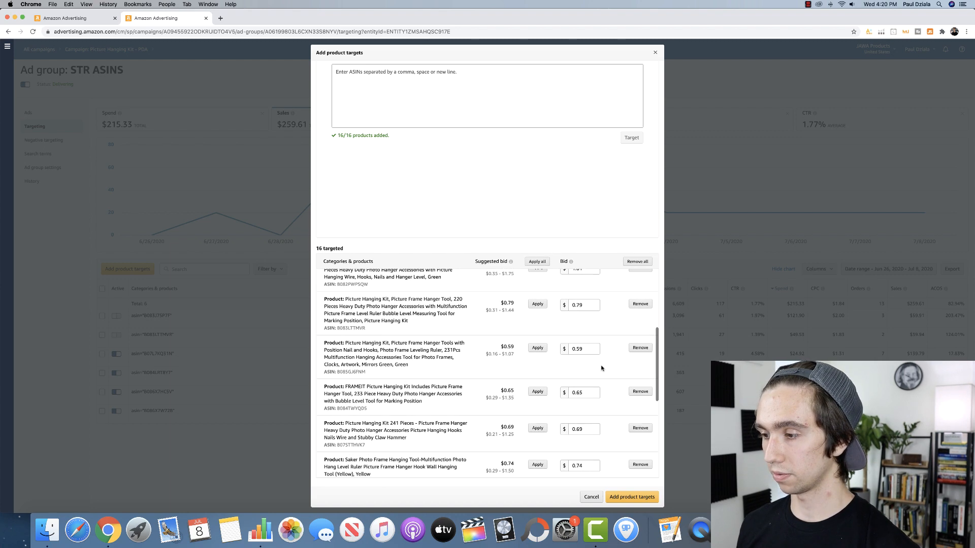
scroll(601, 366, "up", 10)
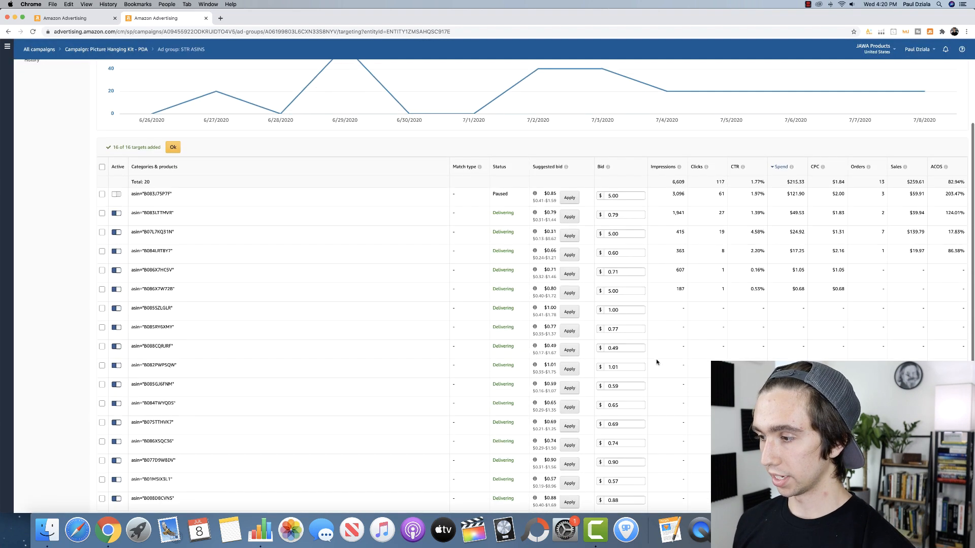
- Set the bids of the 14 newly added product targets, B085SZLGLR through B0858ZYNPY, to $0.55 in bulk and save
scroll(657, 364, "down", 3)
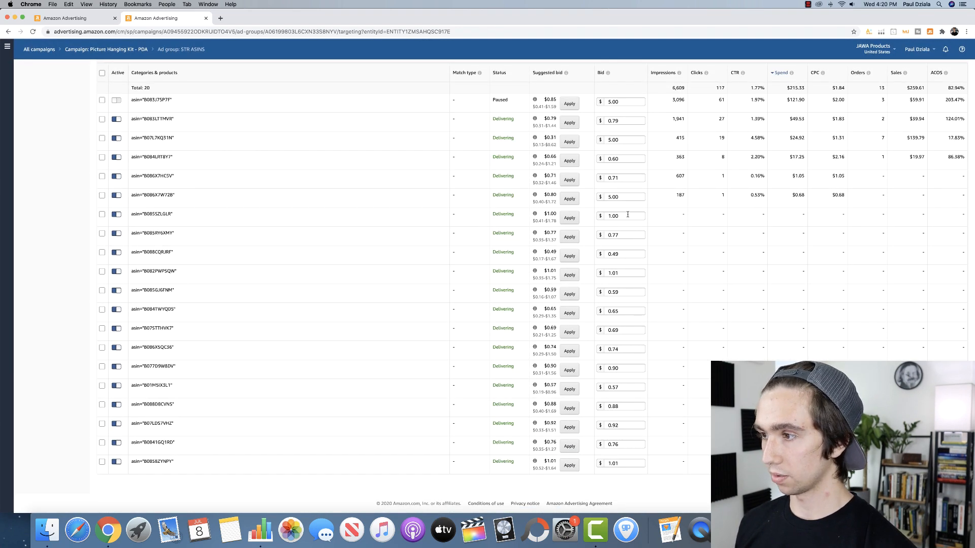
left_click(102, 214)
left_click(102, 234)
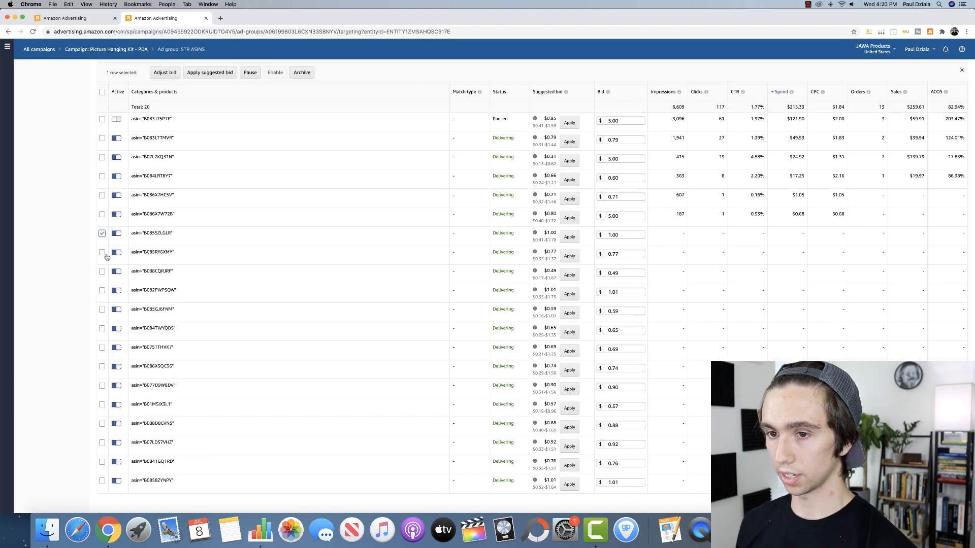
left_click(102, 214)
left_click(102, 252)
left_click(102, 272)
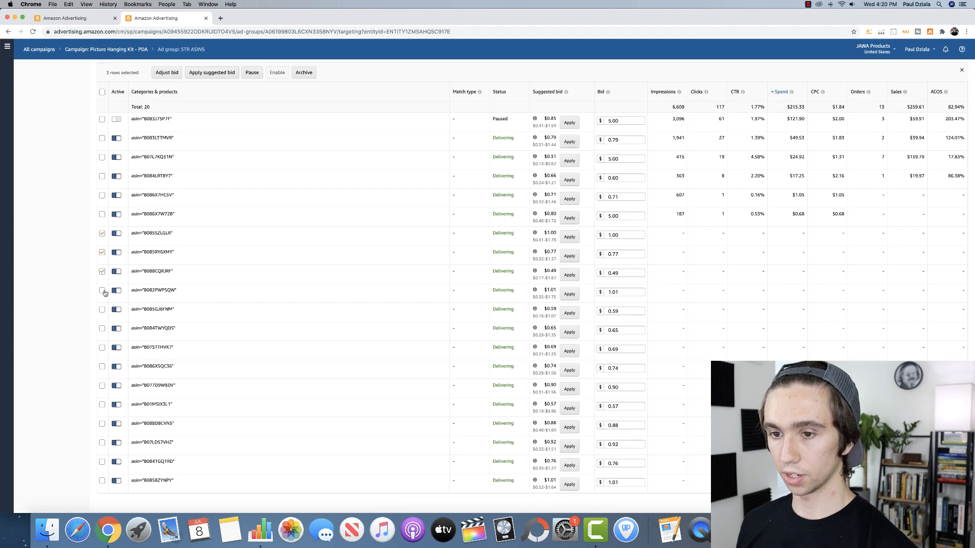
left_click(102, 290)
left_click(102, 310)
left_click(102, 328)
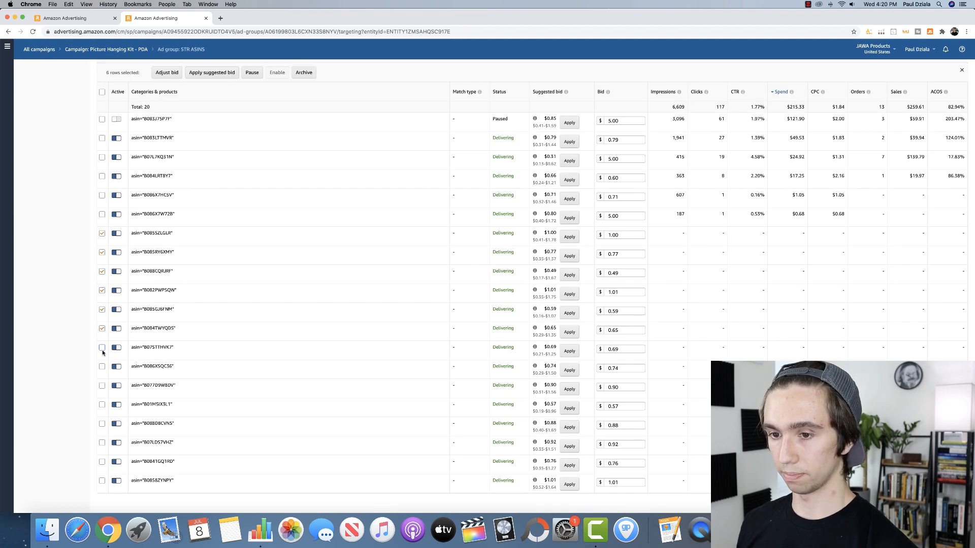
left_click(102, 348)
left_click(102, 366)
left_click(102, 386)
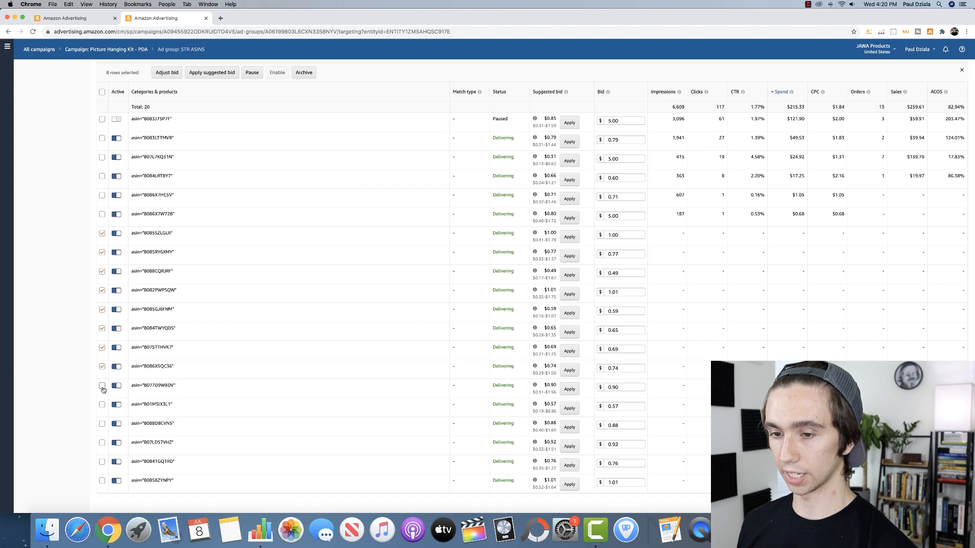
left_click(102, 405)
left_click(102, 424)
left_click(102, 443)
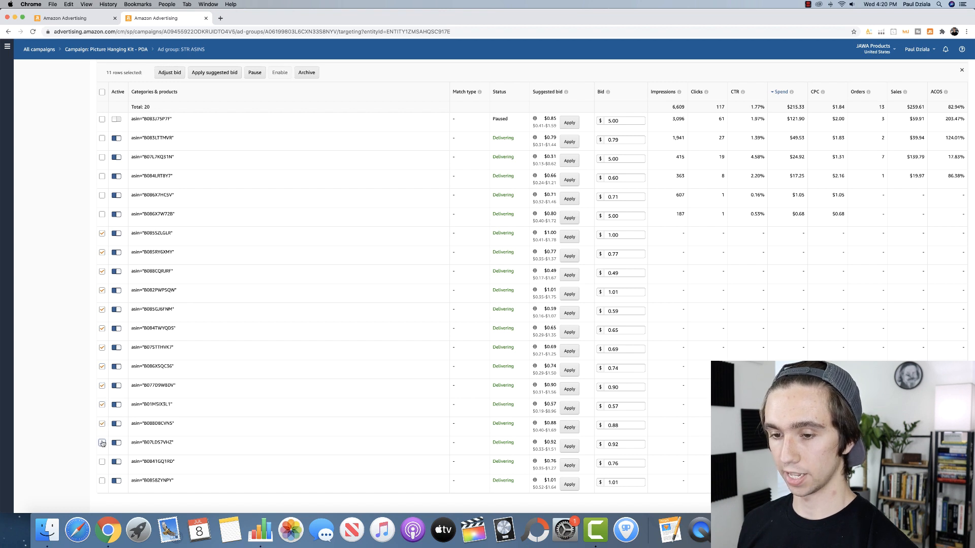
left_click(102, 462)
left_click(102, 481)
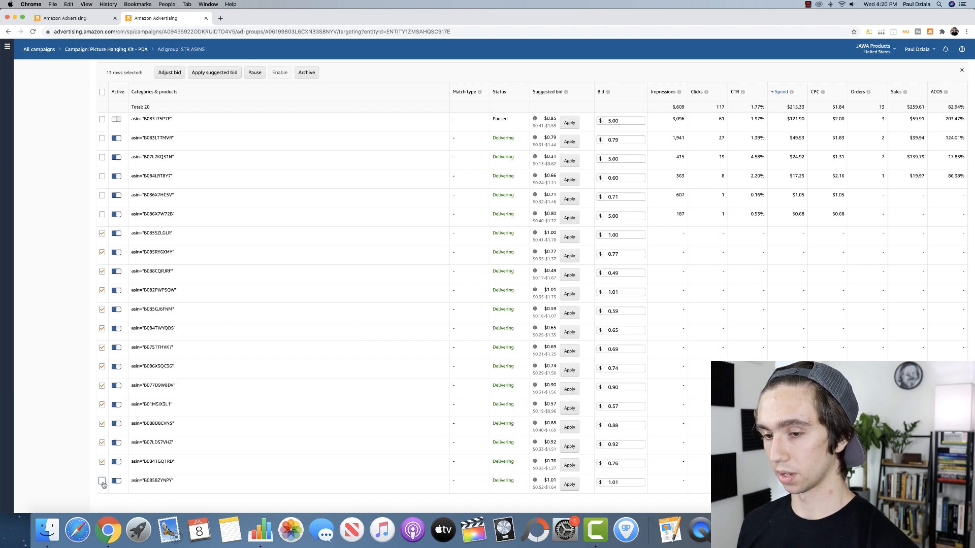
left_click(169, 73)
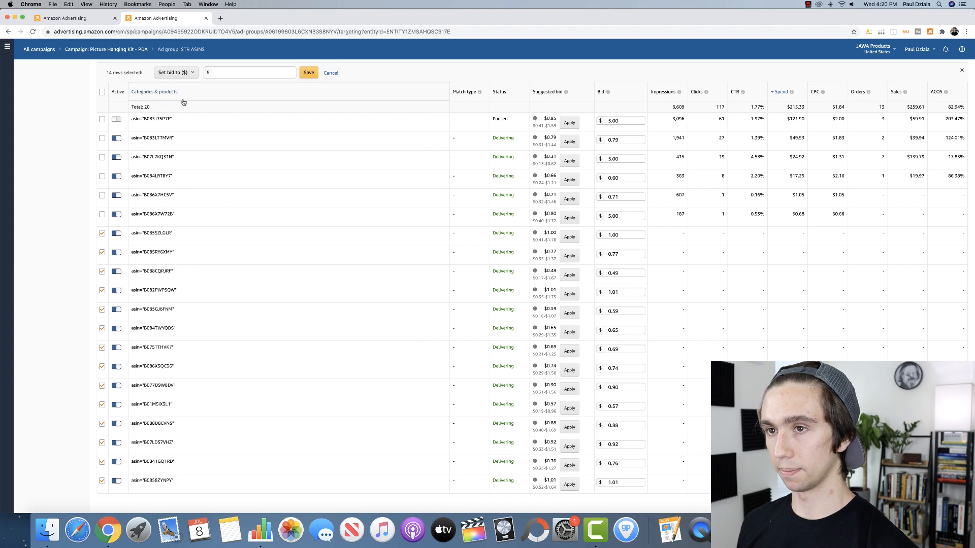
left_click(234, 74)
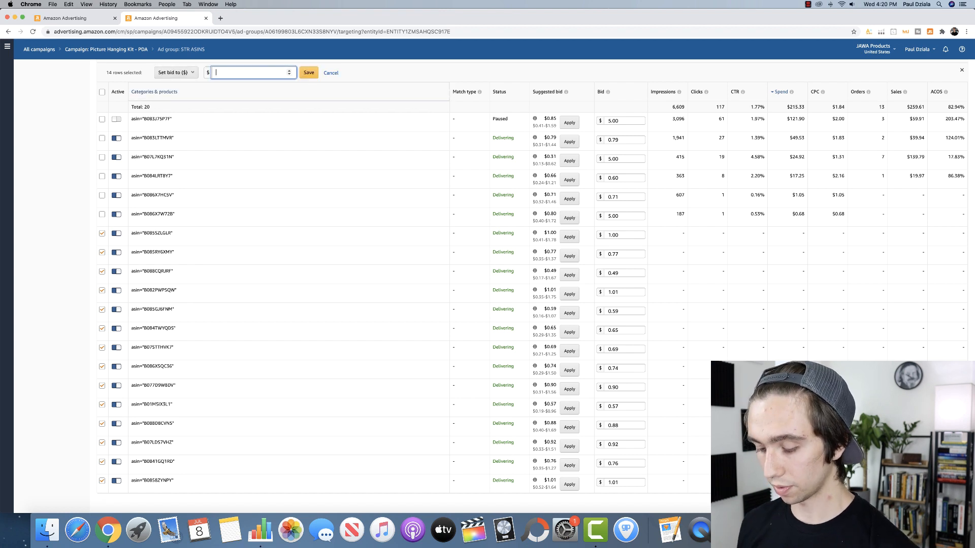
type(".55")
left_click(308, 73)
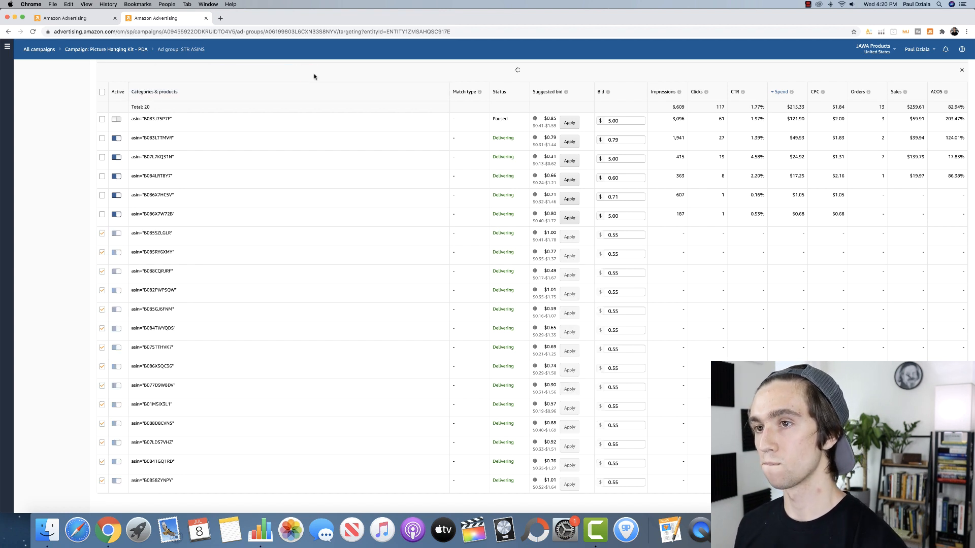